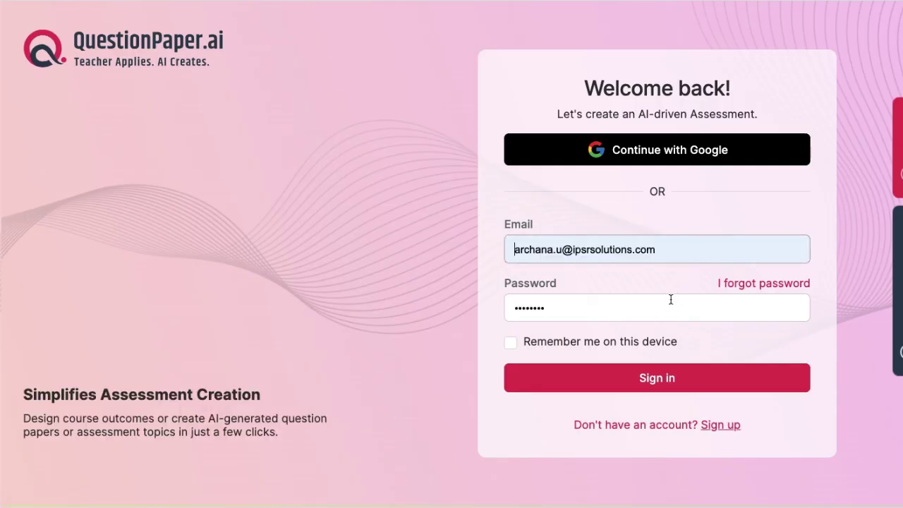
Sign in to the account and open the question papers section
left_click(650, 384)
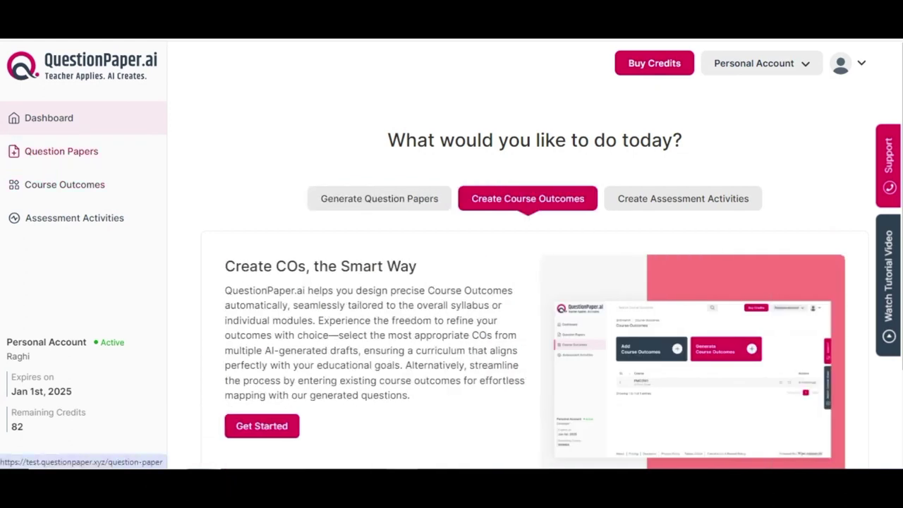
left_click(62, 151)
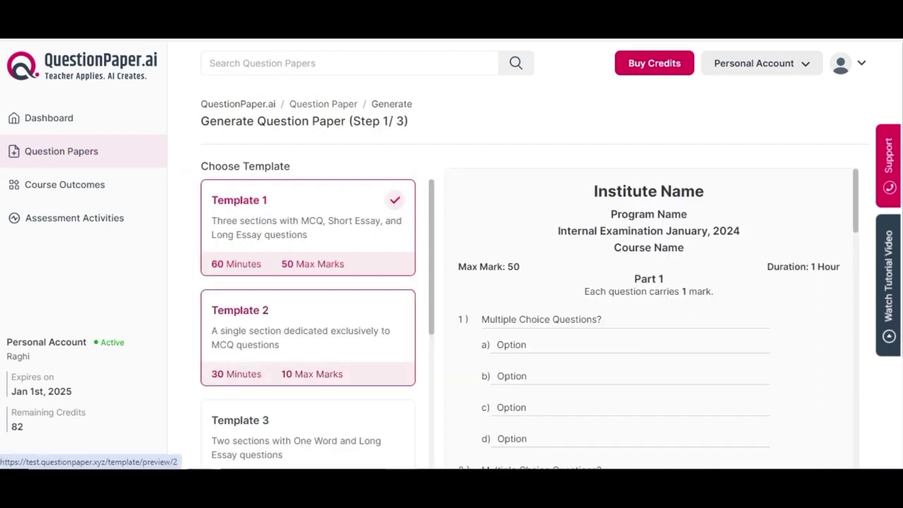
Examine the available question paper templates and the full layout of Template 1, from its multiple choice to its long essay questions
scroll(308, 324, "down", 2)
scroll(307, 324, "down", 3)
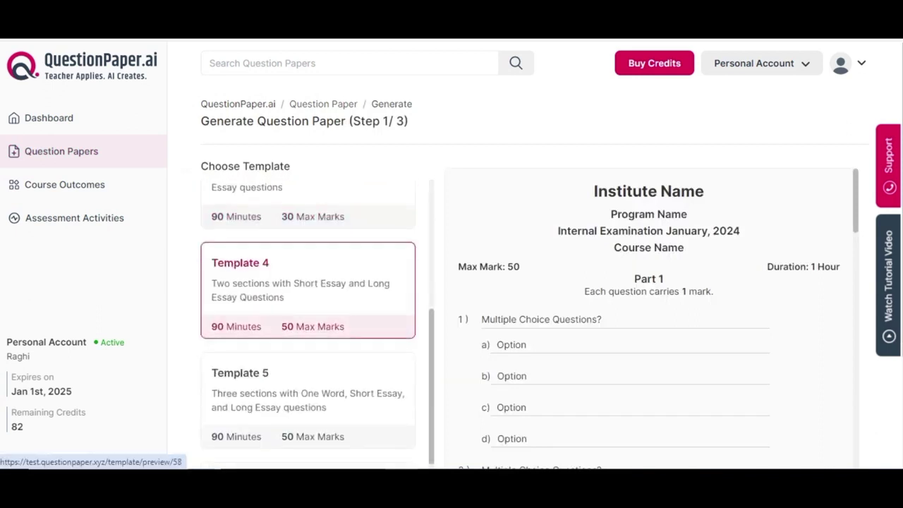
scroll(307, 325, "up", 5)
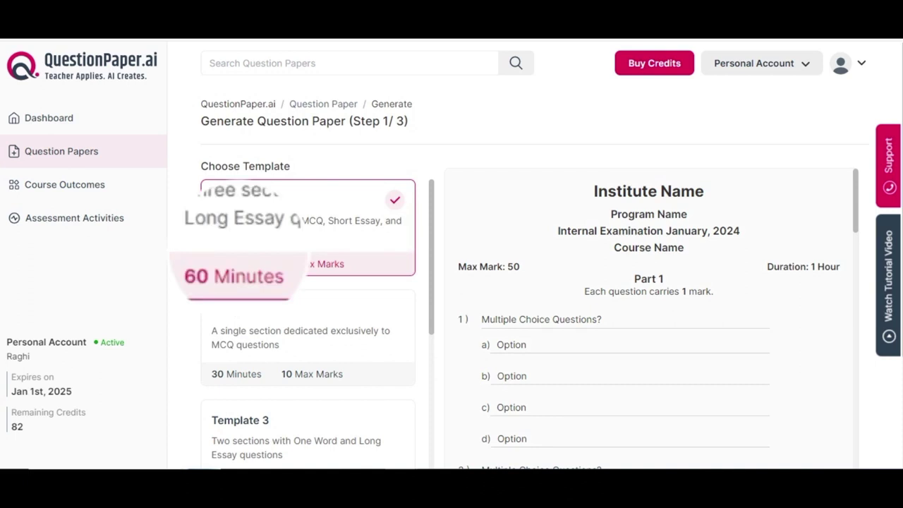
scroll(649, 317, "down", 1)
scroll(649, 318, "down", 9)
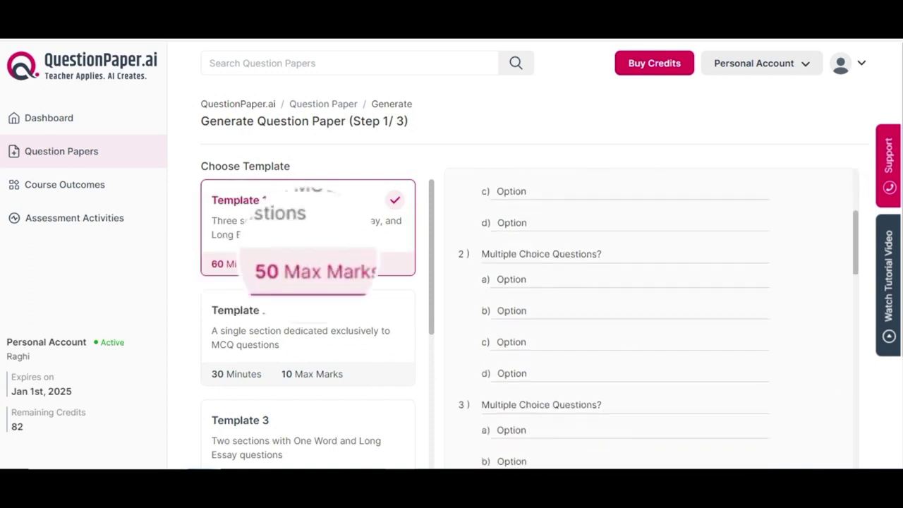
scroll(648, 318, "down", 15)
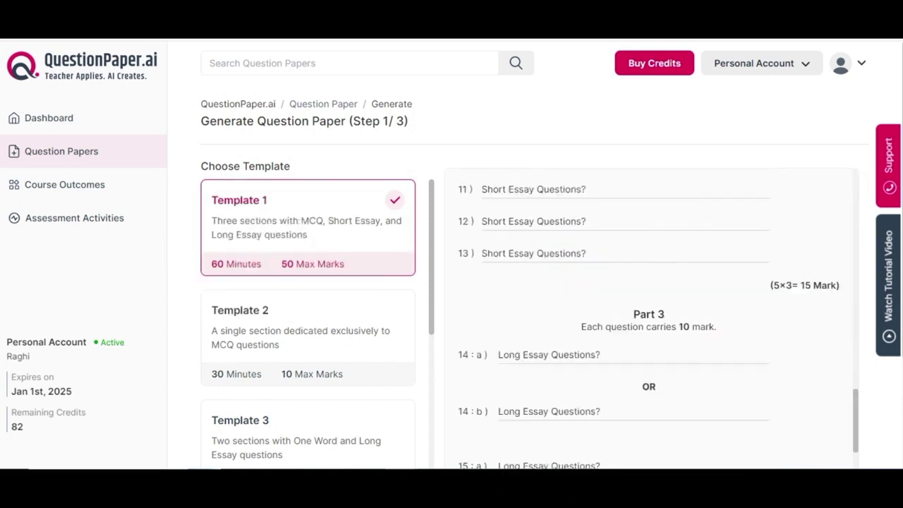
scroll(648, 318, "down", 5)
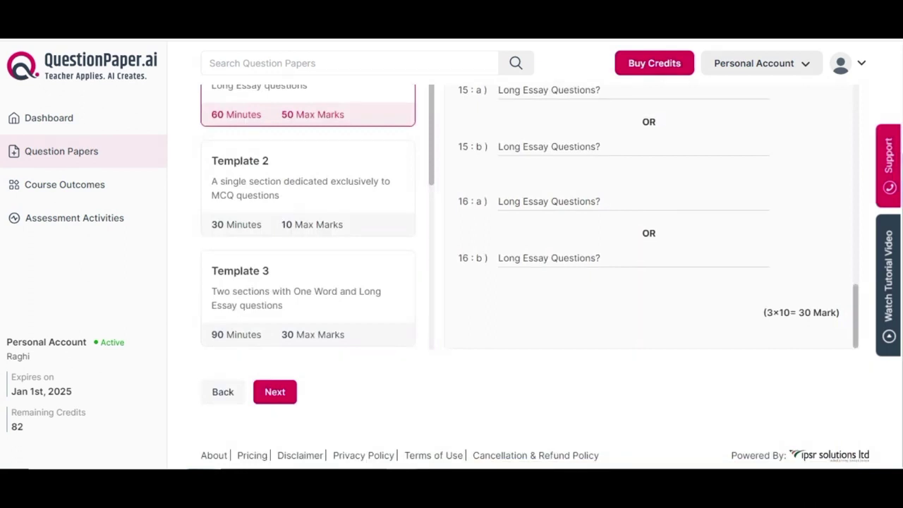
scroll(649, 216, "up", 15)
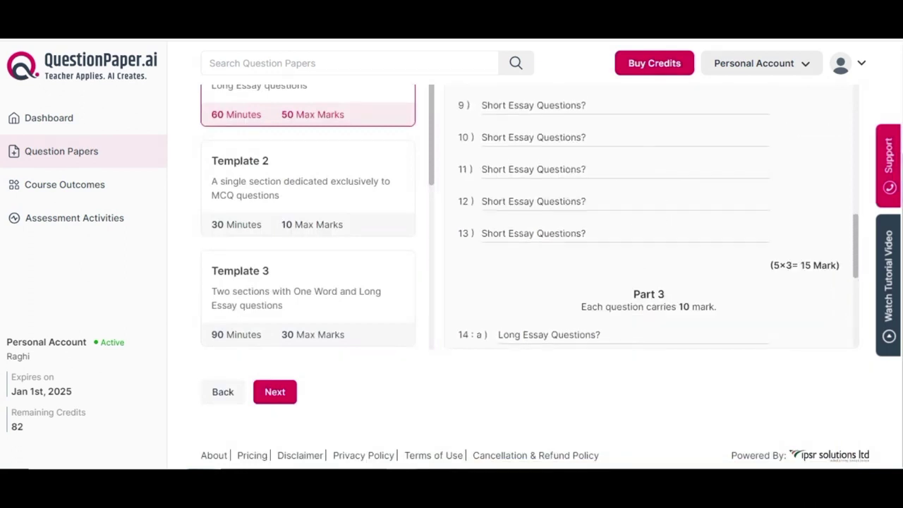
scroll(648, 216, "up", 6)
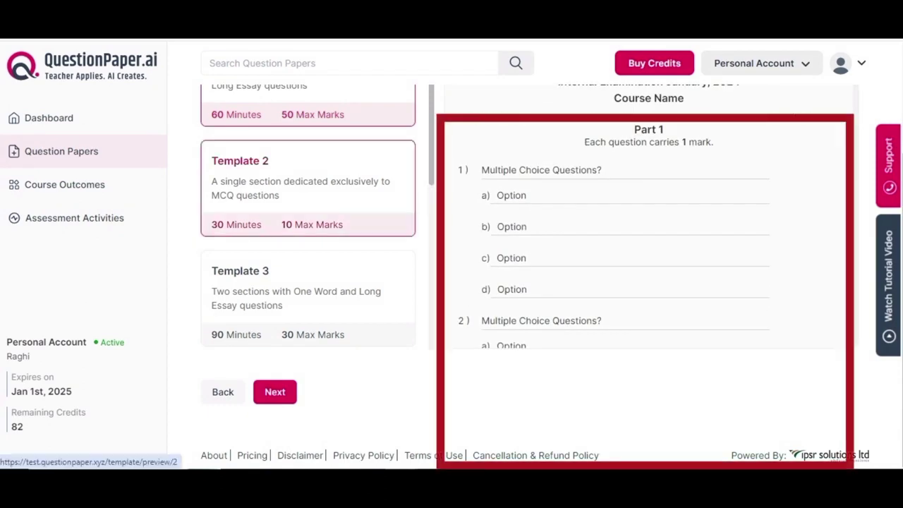
scroll(308, 296, "up", 3)
scroll(307, 297, "down", 3)
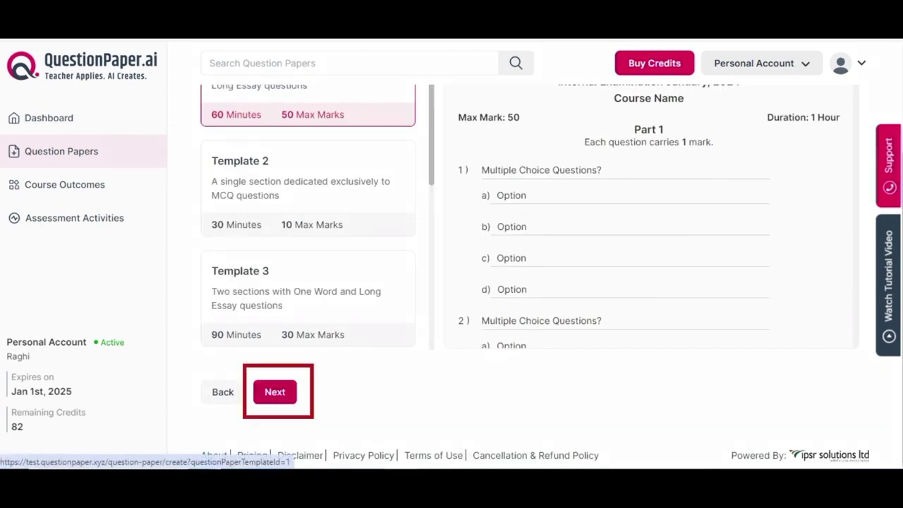
Continue with Template 1 and enter exam name Model Examination, institution name ABC College of Arts & Science and program MCA
left_click(222, 392)
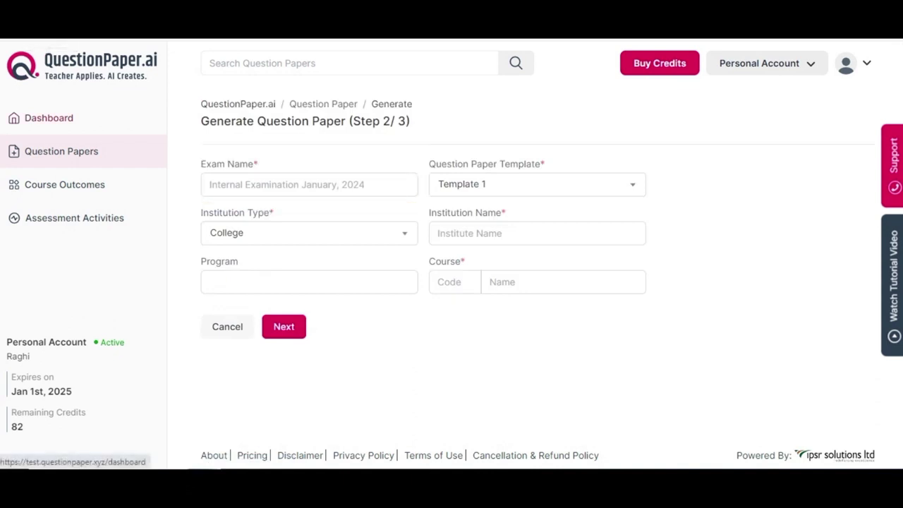
left_click(309, 184)
type("Model Examination")
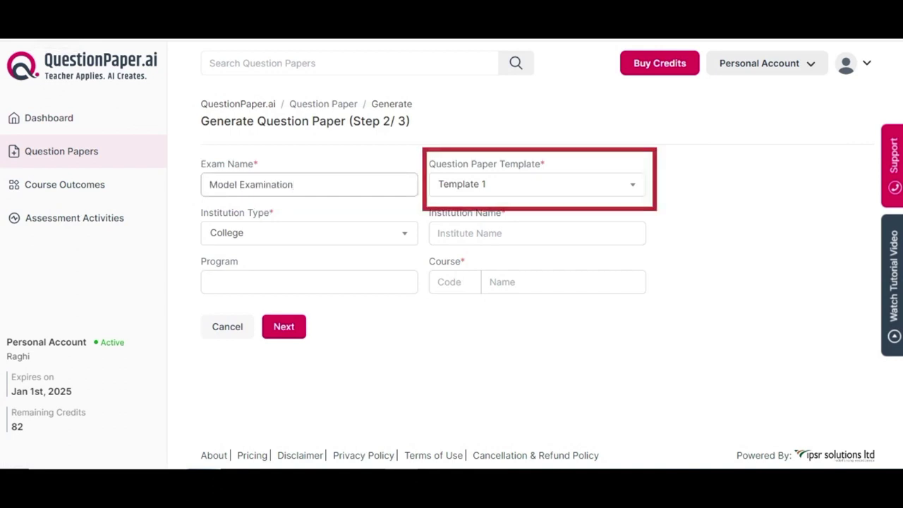
left_click(537, 232)
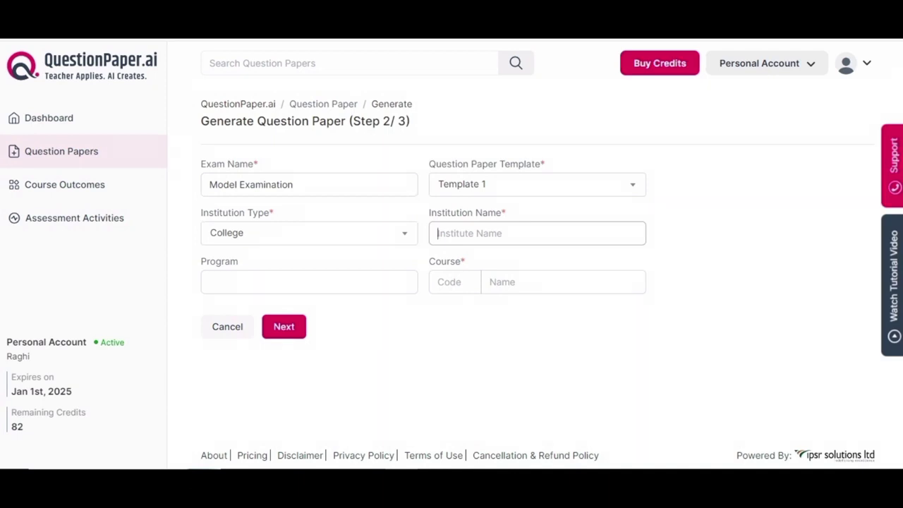
type("ABC College of Arts & Science")
left_click(309, 282)
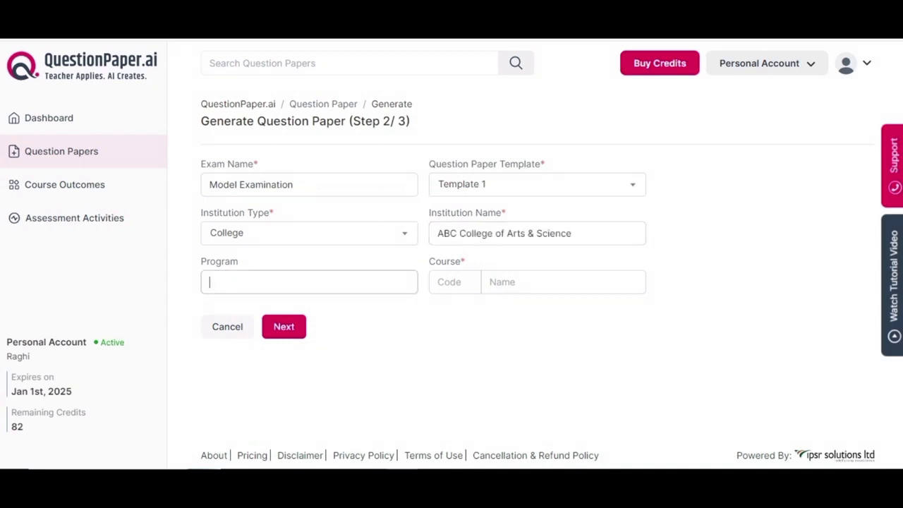
type("MCA")
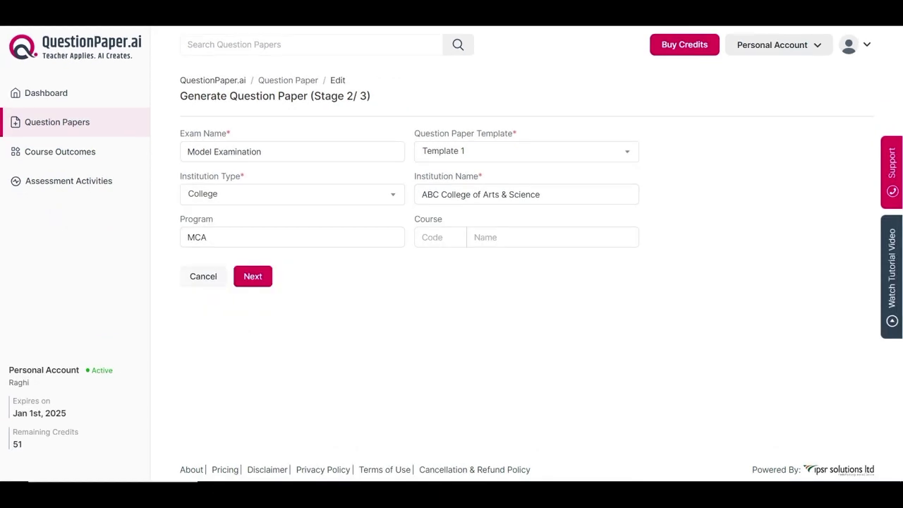
Enter course code PMCB2302 and course name Bridge course in Mathematics, and proceed to the final generation stage
left_click(440, 237)
type("MCB2302")
left_click(487, 237)
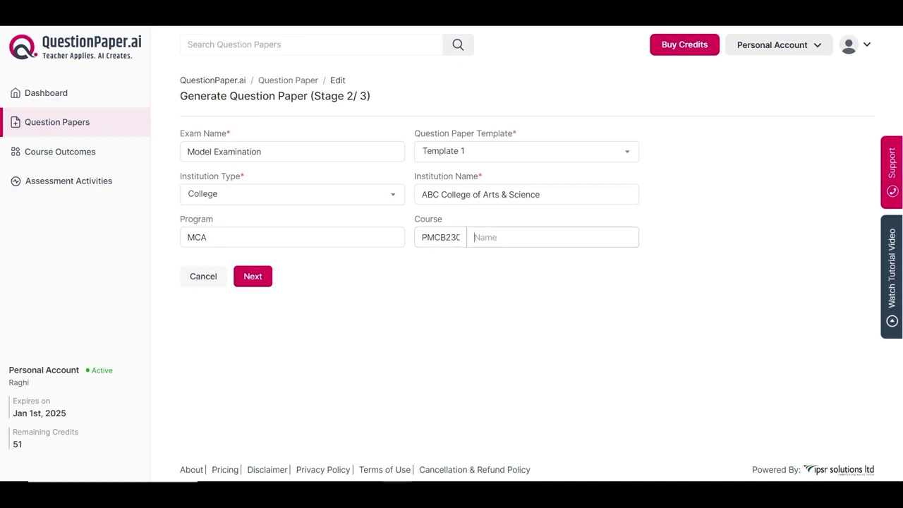
type("Bridge ")
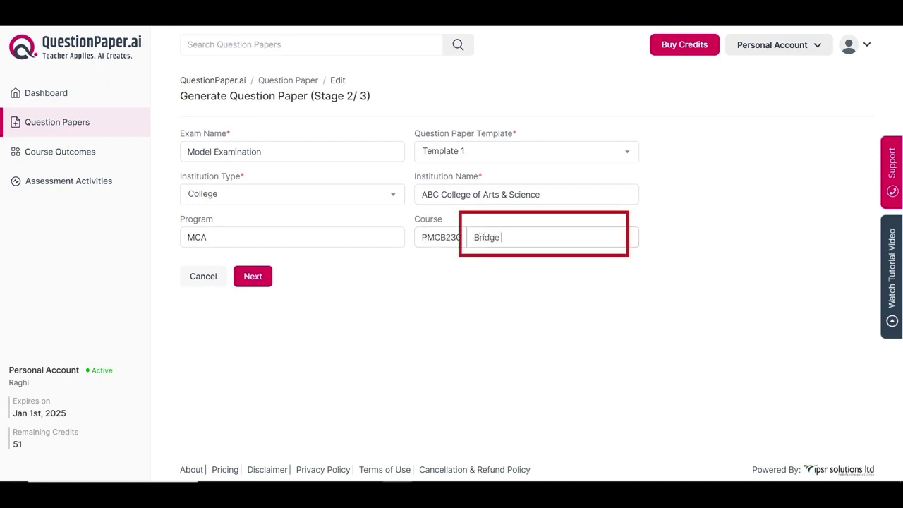
type("course in Mathematics")
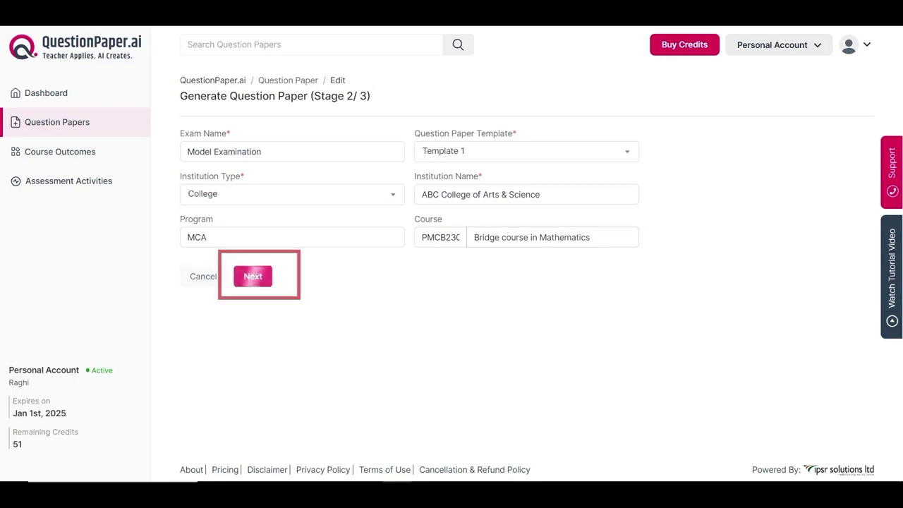
key("Return")
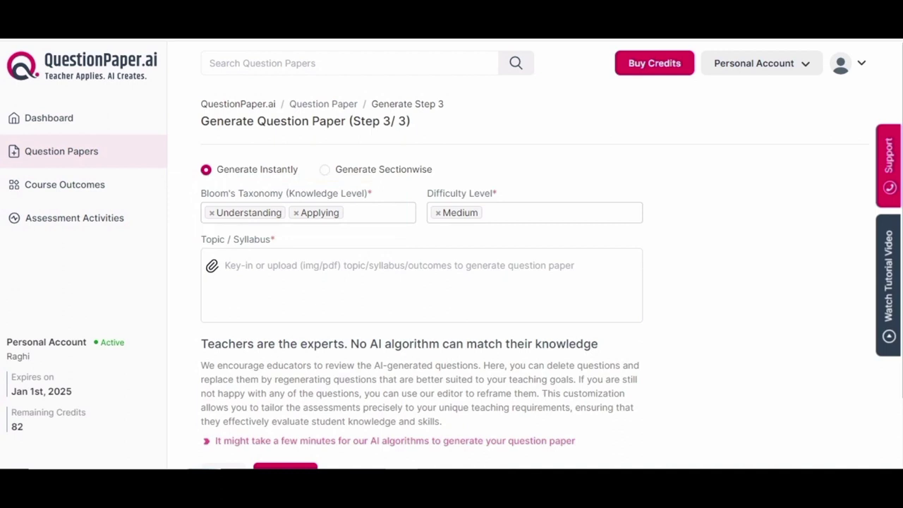
Review the selectable Bloom's Taxonomy knowledge levels and difficulty levels for the question paper
left_click(346, 213)
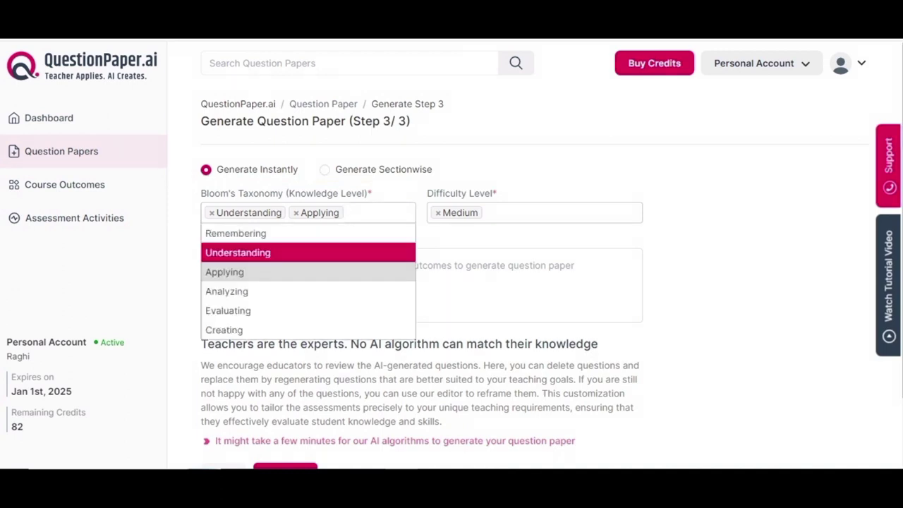
key("Down")
key("Down")
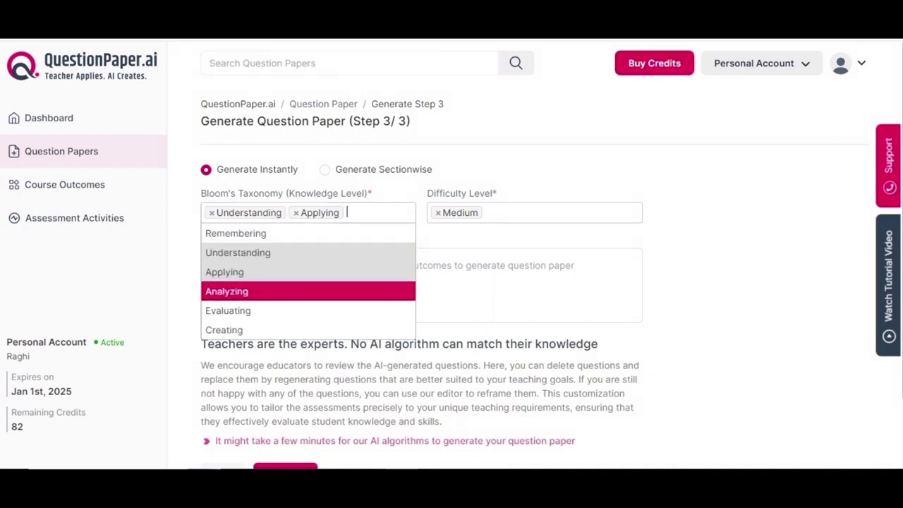
key("Down")
key("Down")
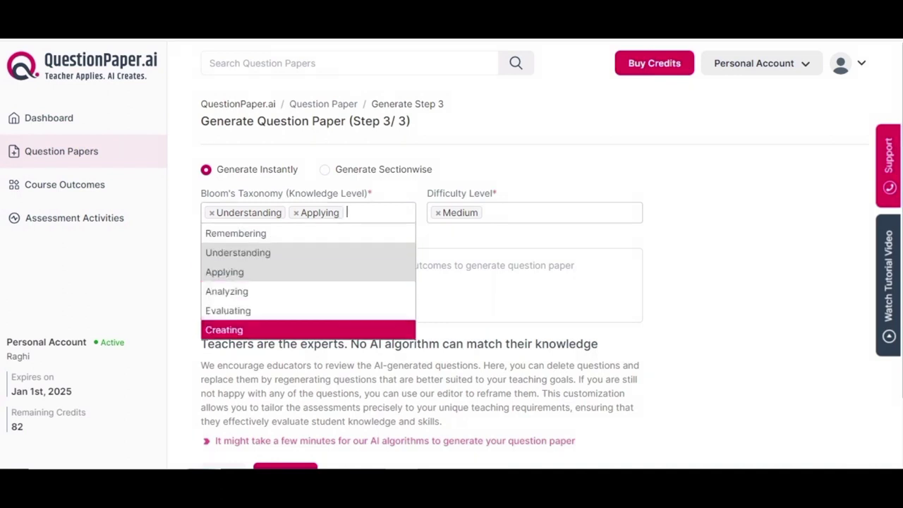
left_click(224, 265)
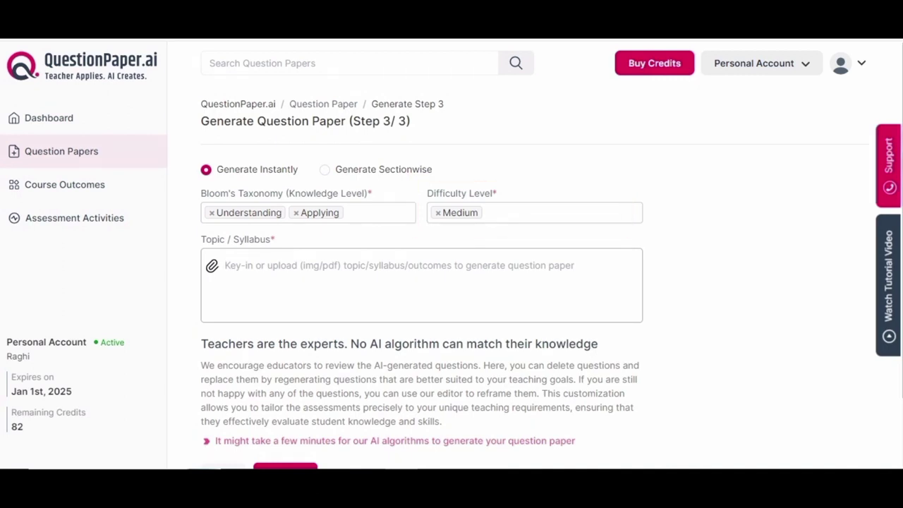
left_click(551, 213)
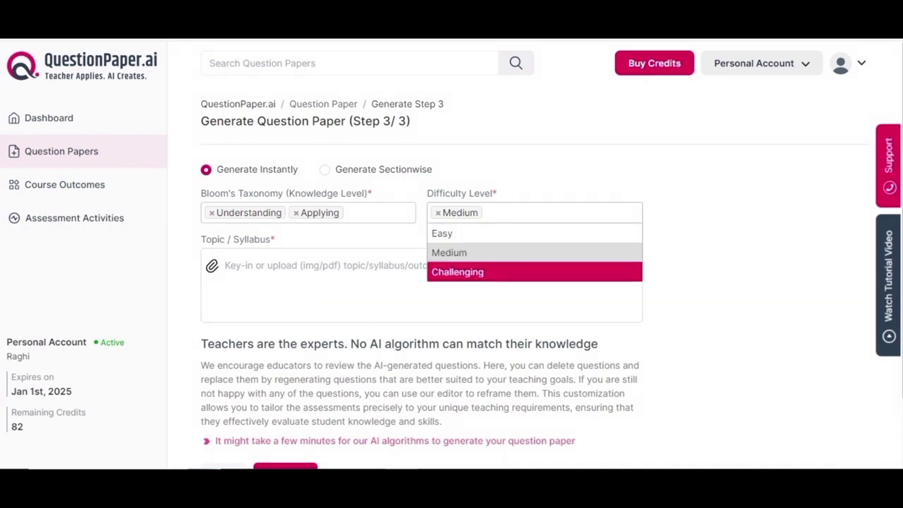
key("Escape")
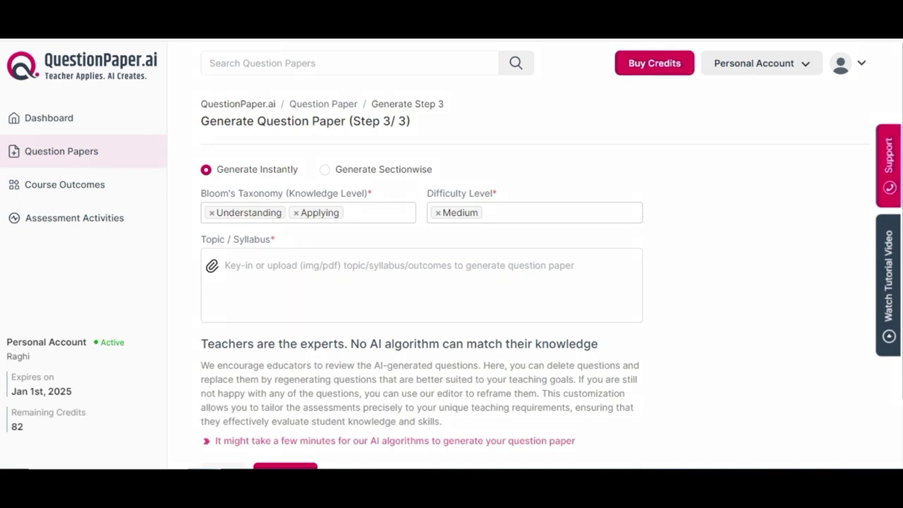
Paste the copied course syllabus with its modules as the topic and generate the question paper
left_click(225, 265)
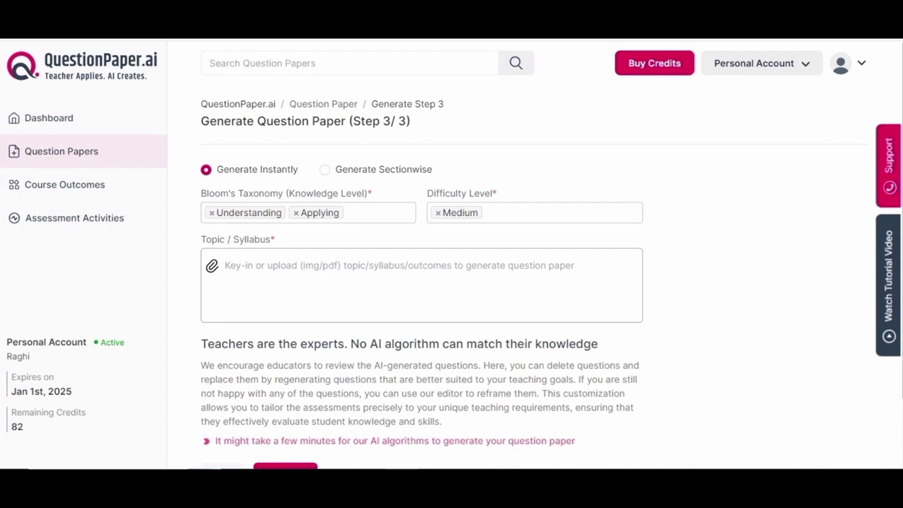
left_click(215, 266)
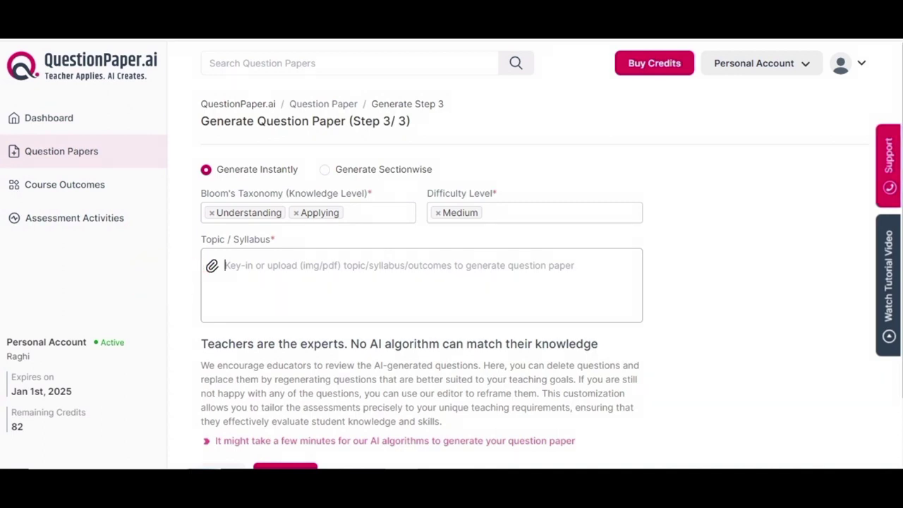
key("ctrl+v")
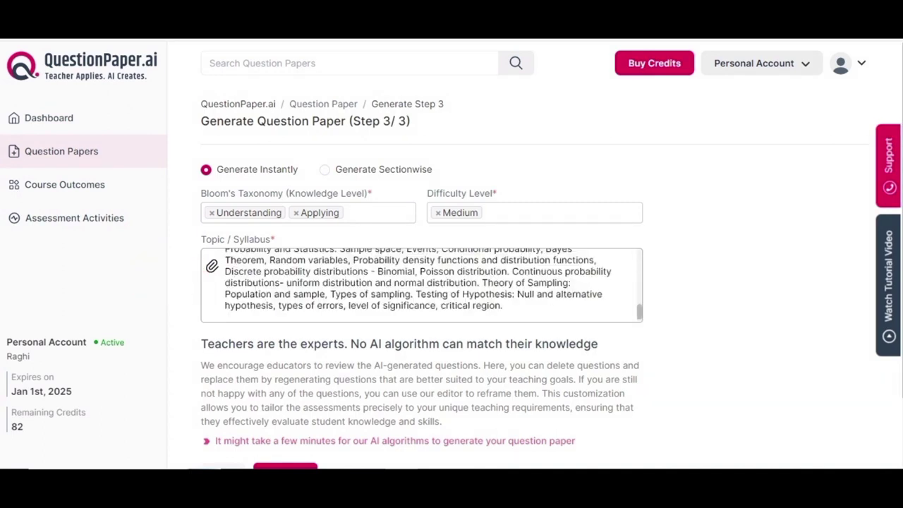
scroll(421, 284, "up", 5)
scroll(422, 318, "down", 2)
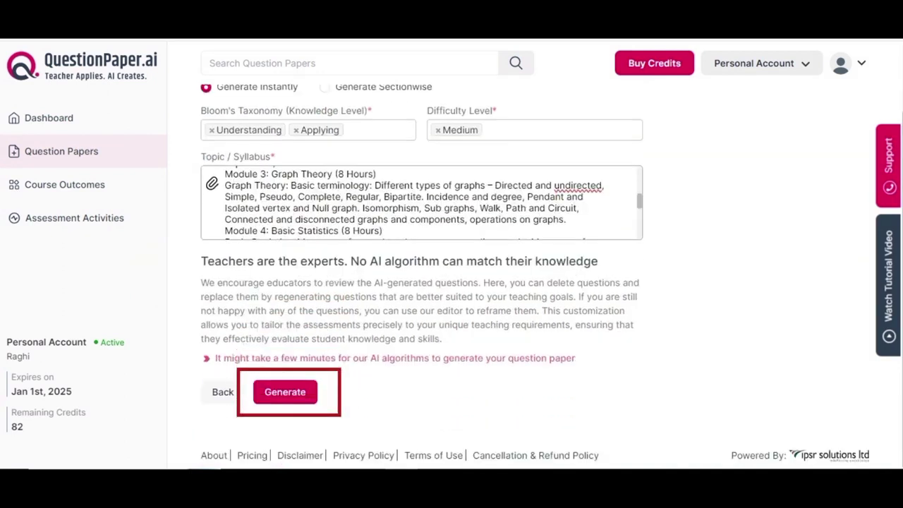
left_click(285, 392)
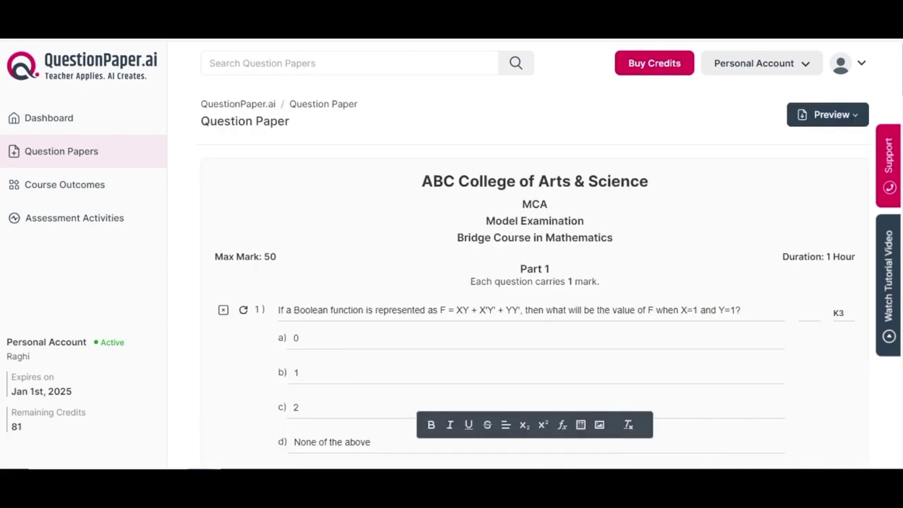
Examine the questions and answer keys in all parts of the generated paper
scroll(535, 282, "down", 12)
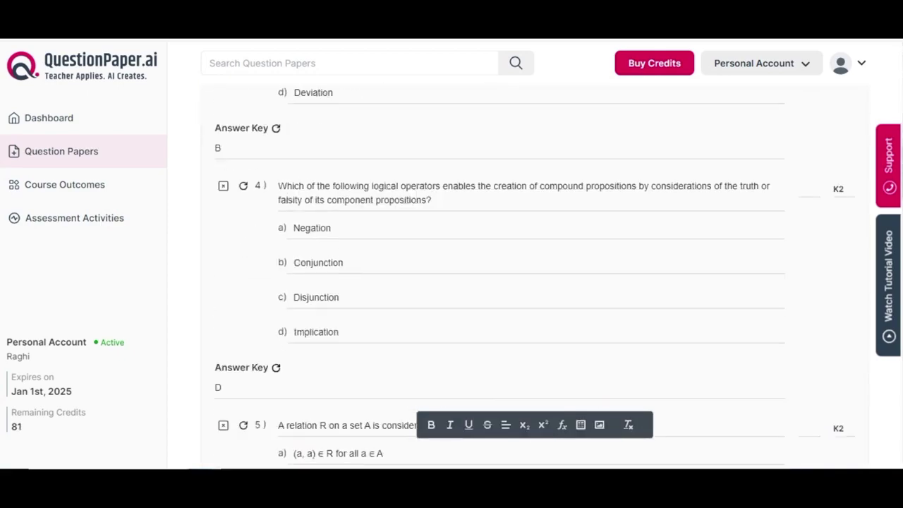
scroll(535, 279, "down", 15)
scroll(535, 278, "up", 4)
scroll(535, 278, "down", 12)
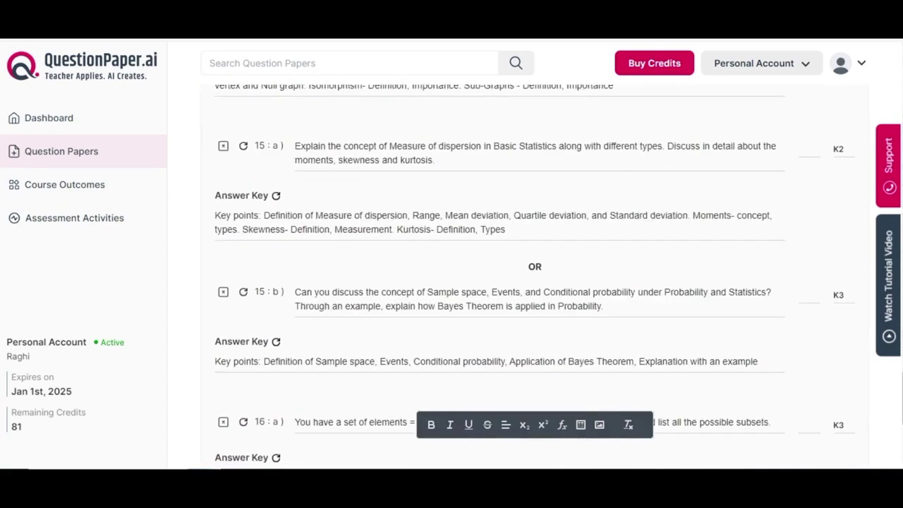
scroll(534, 279, "up", 20)
scroll(535, 278, "up", 2)
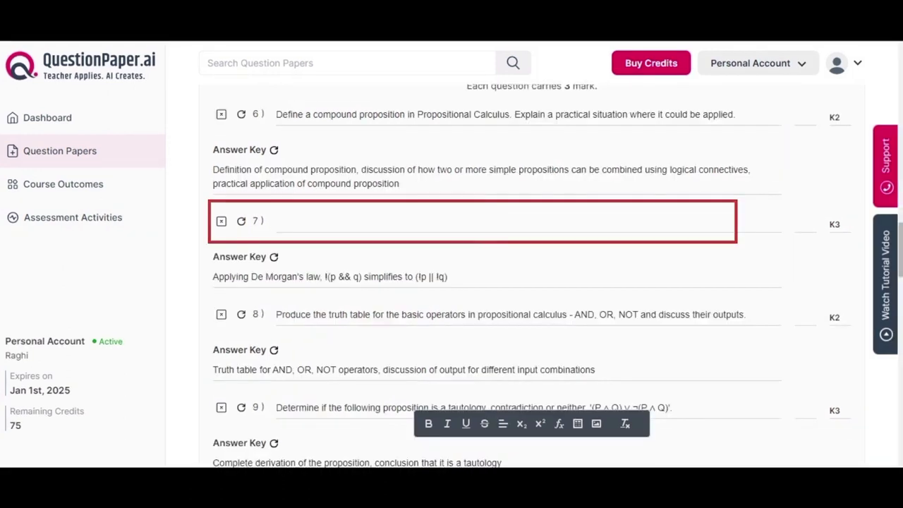
Rewrite question 7 in Part 2 to start with "Using De-morgans law" and paste in the rest of its text
type("Using ")
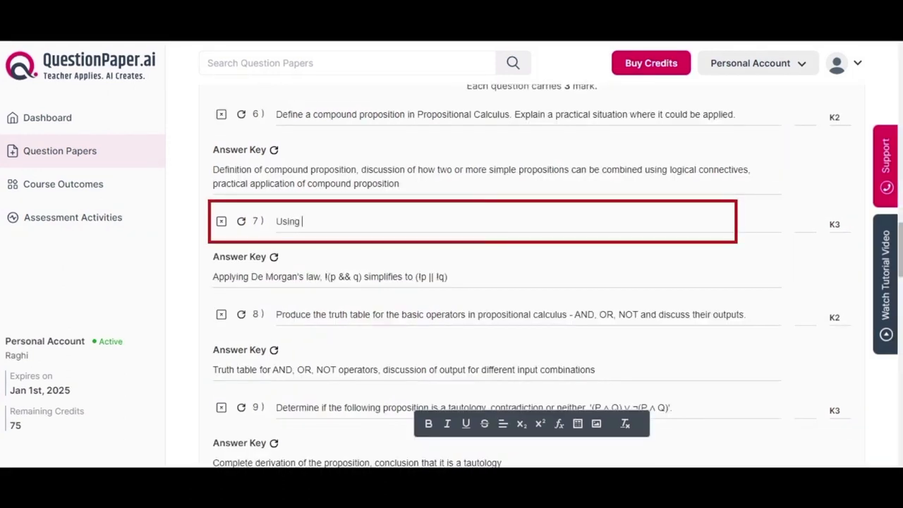
type("De-morgans")
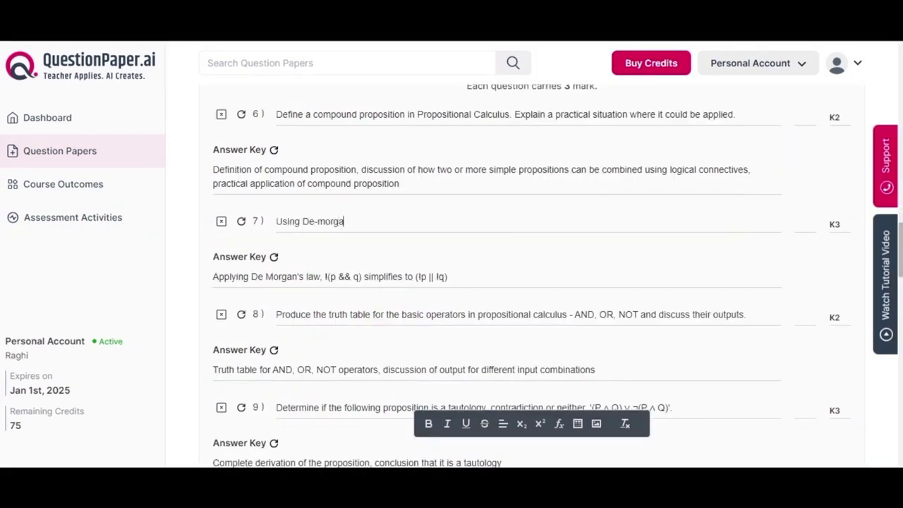
type(" law")
key("ctrl+v")
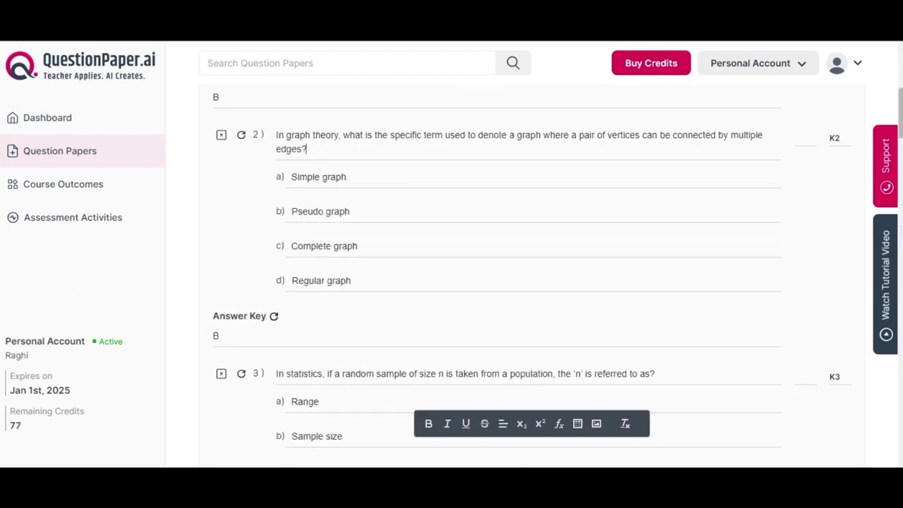
Apply bold to the words "graph theory," in question 2
left_click_drag(286, 135, 343, 135)
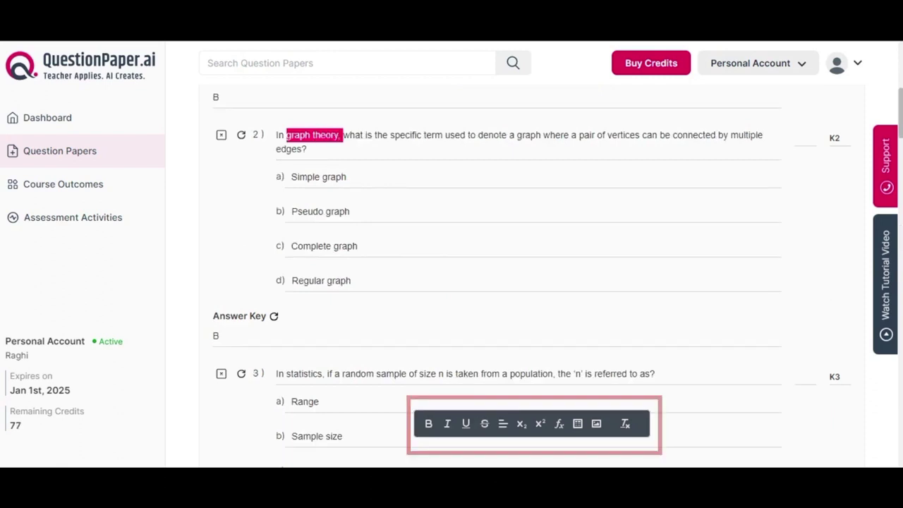
key("ctrl+b")
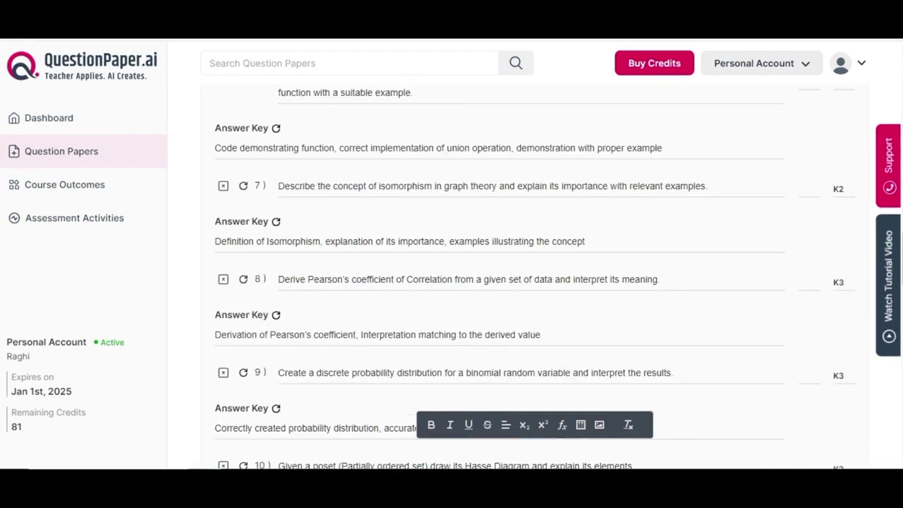
Delete question 9 on the binomial probability distribution and question 11 on hypothesis testing errors from Part 2
scroll(494, 282, "up", 1)
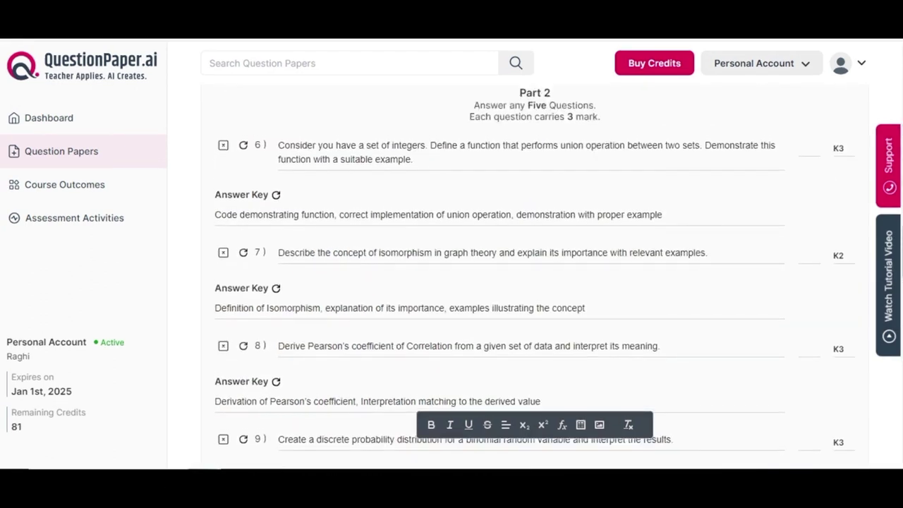
scroll(494, 283, "down", 2)
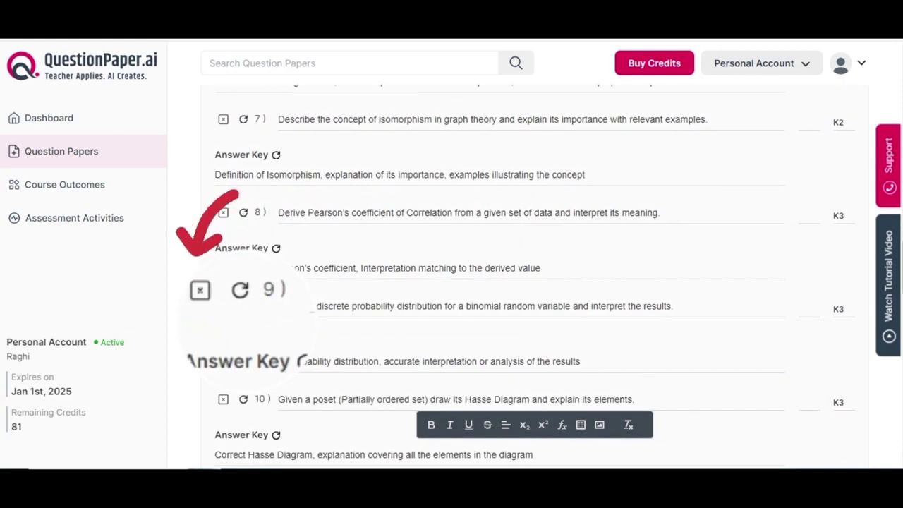
left_click(223, 306)
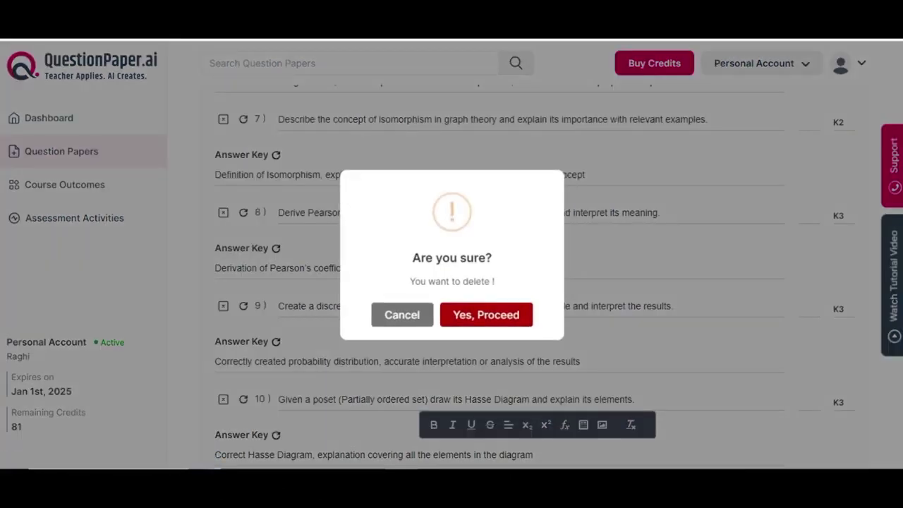
left_click(403, 314)
scroll(494, 282, "down", 1)
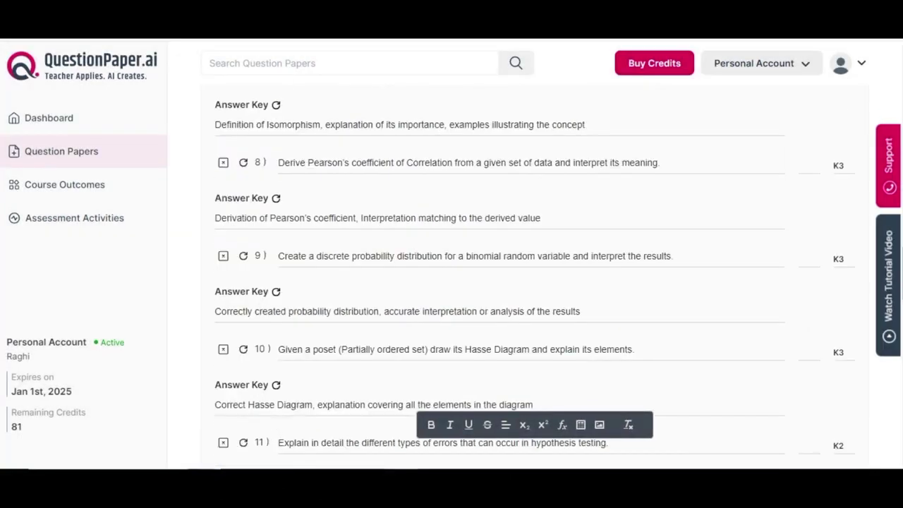
scroll(494, 282, "down", 1)
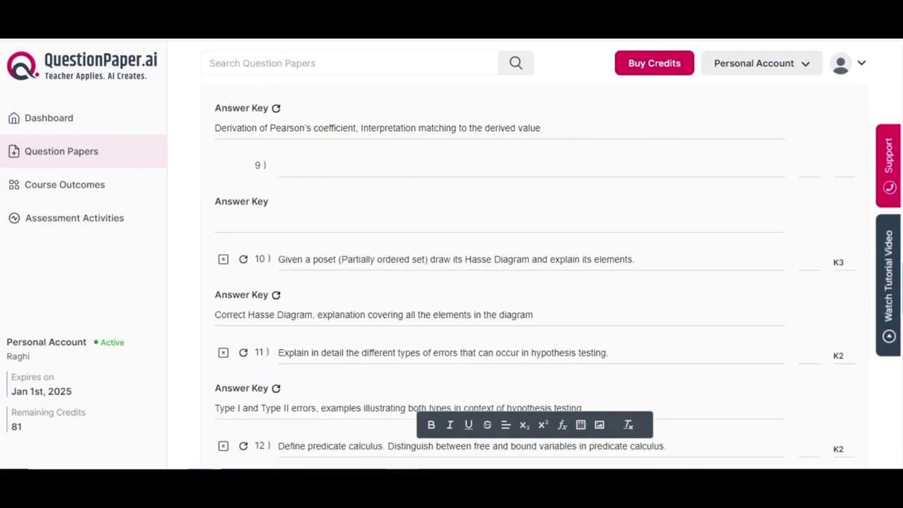
left_click(223, 353)
left_click(401, 314)
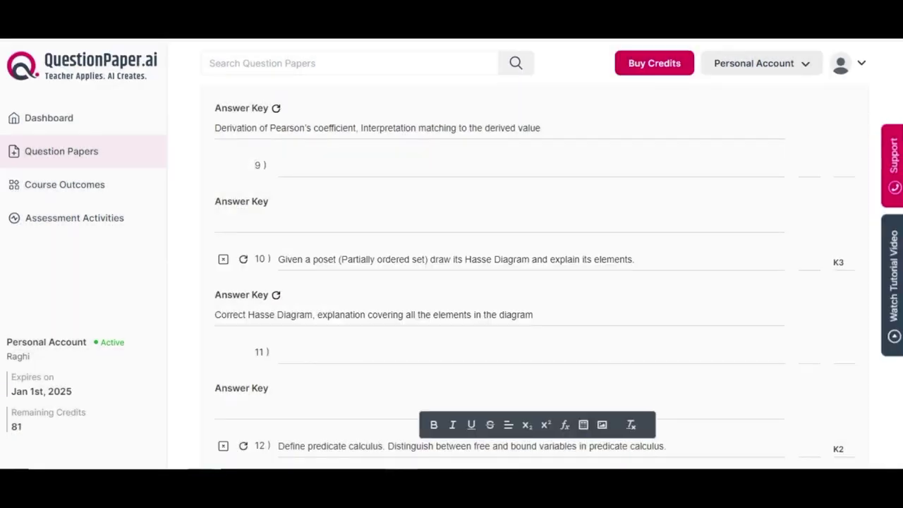
Generate additional short essay questions for Part 2 on the topic Graph Theory
scroll(494, 282, "up", 5)
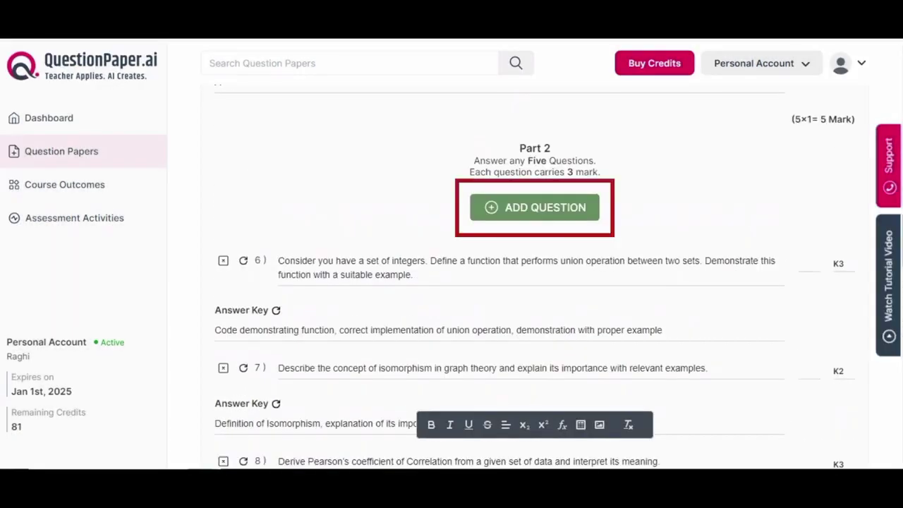
scroll(494, 283, "up", 1)
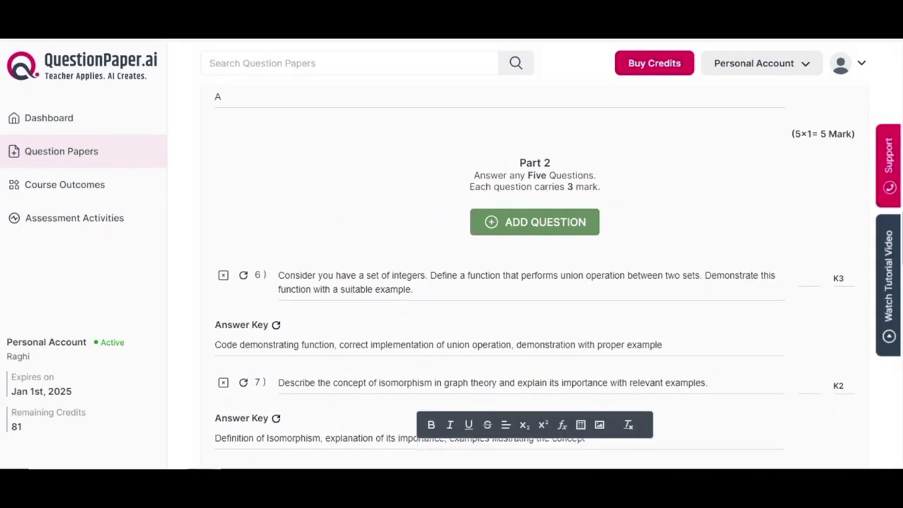
left_click(535, 221)
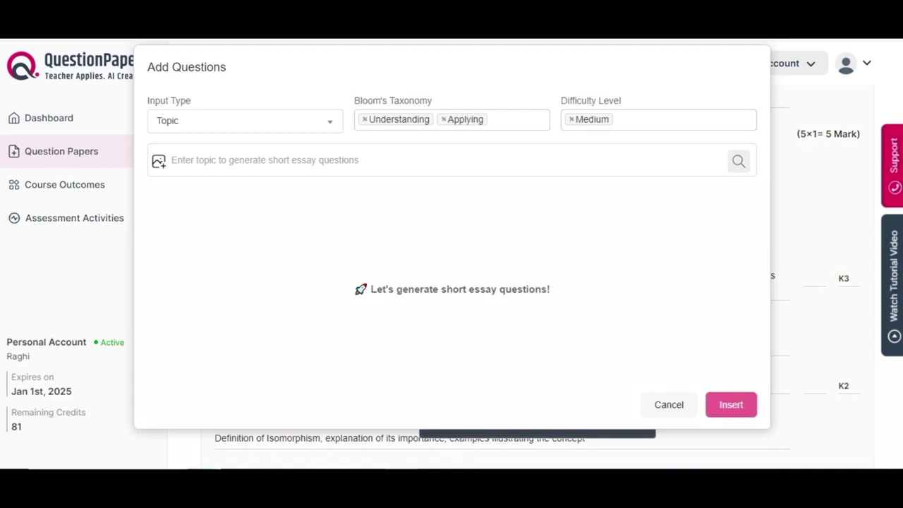
left_click(282, 161)
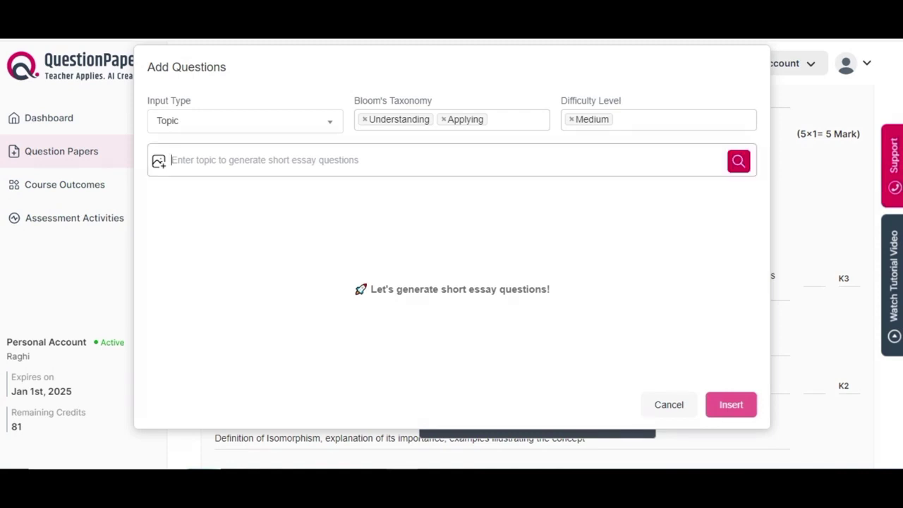
type("Graph Theory")
key("Return")
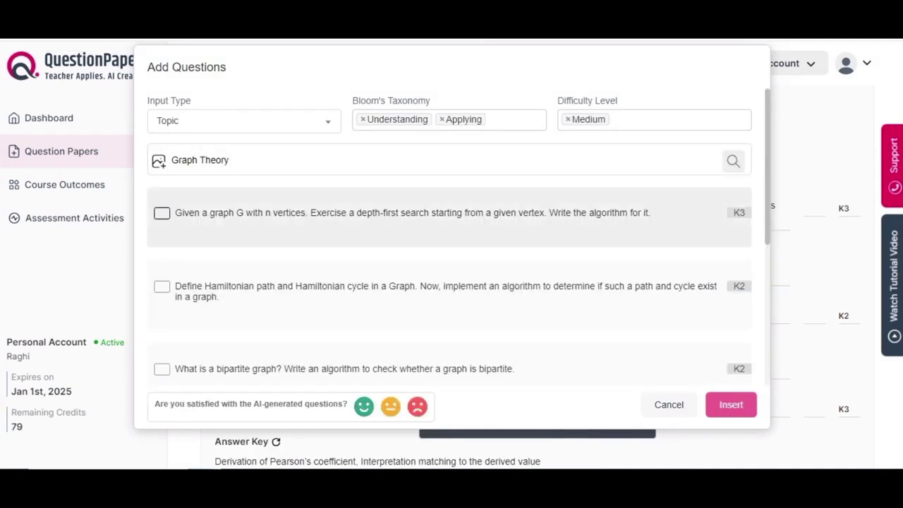
Insert the generated depth-first search question and the adjacency matrix and adjacency list question into Part 2
scroll(162, 226, "down", 2)
scroll(450, 254, "down", 6)
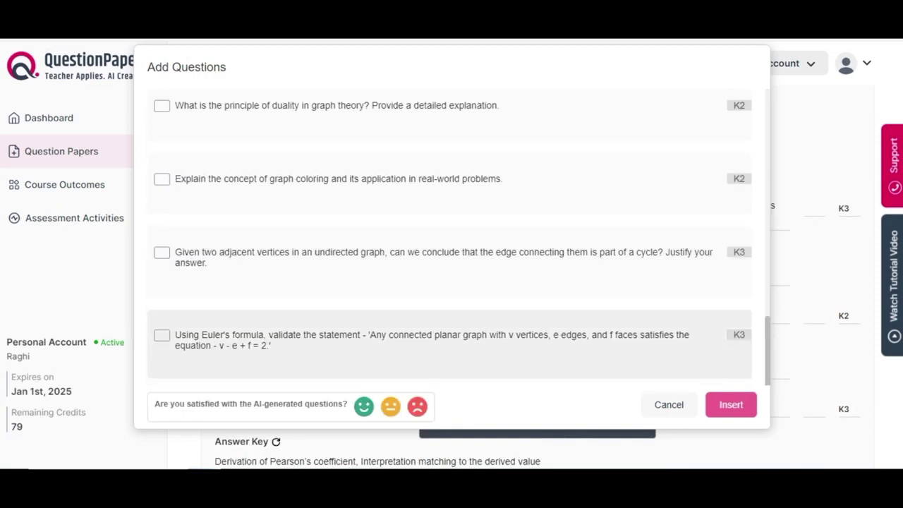
scroll(450, 254, "up", 4)
scroll(449, 283, "up", 5)
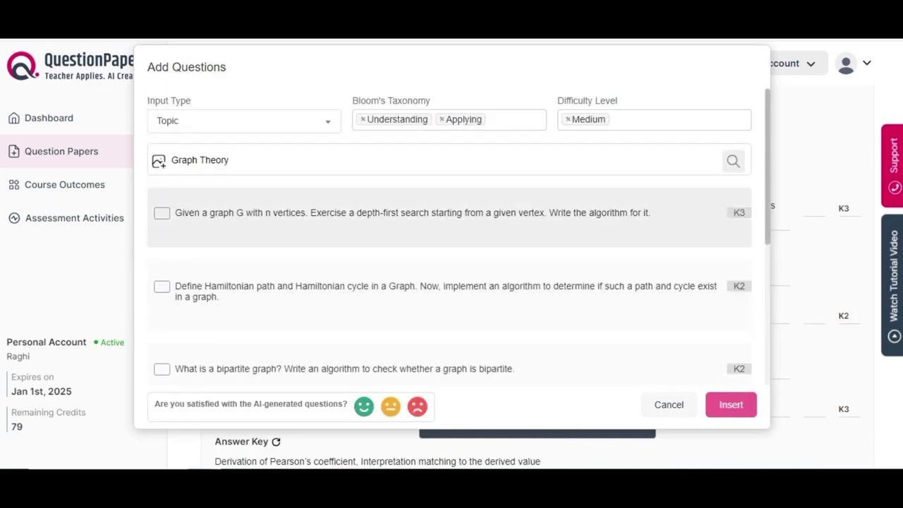
left_click(162, 213)
scroll(450, 243, "down", 4)
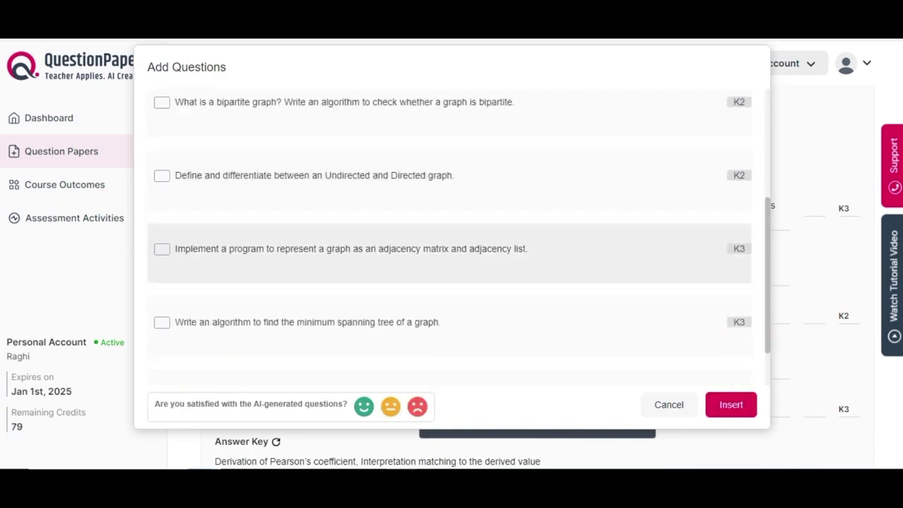
left_click(162, 249)
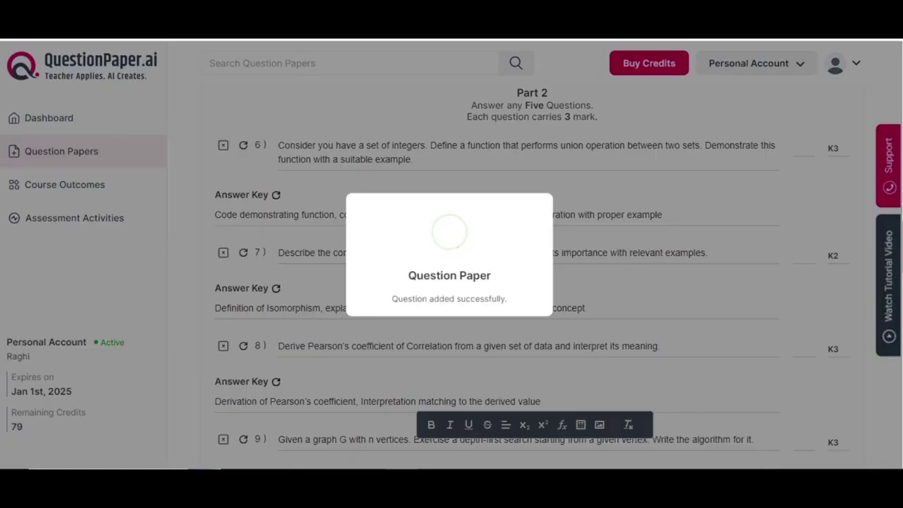
left_click(731, 404)
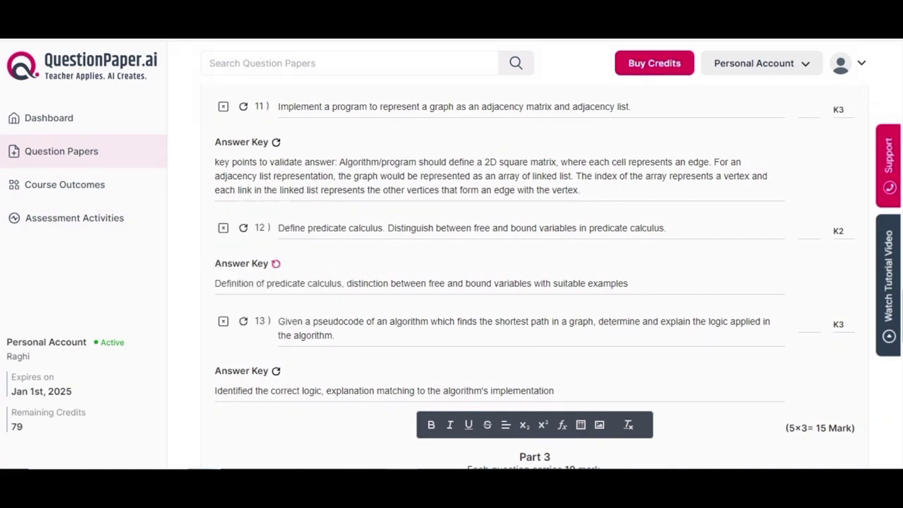
Regenerate the answer key of question 12 on predicate calculus and read through the new answer
scroll(494, 282, "down", 1)
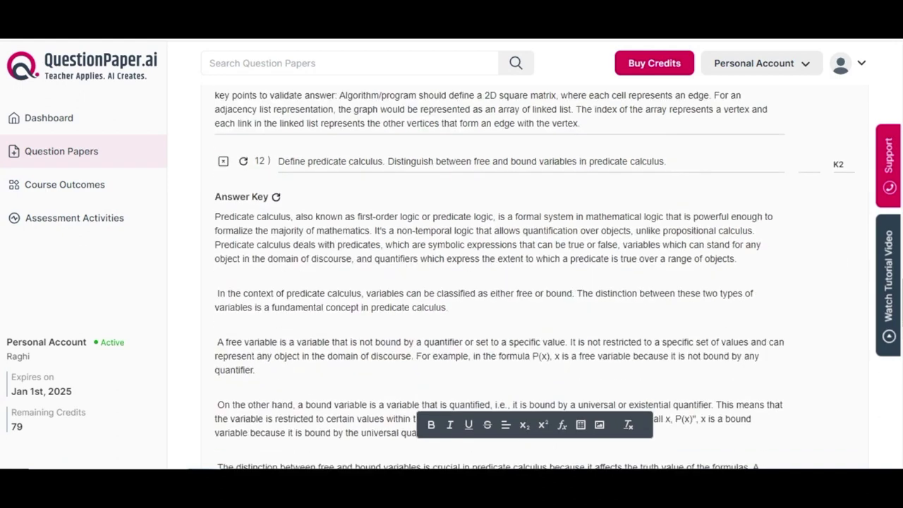
scroll(494, 282, "down", 2)
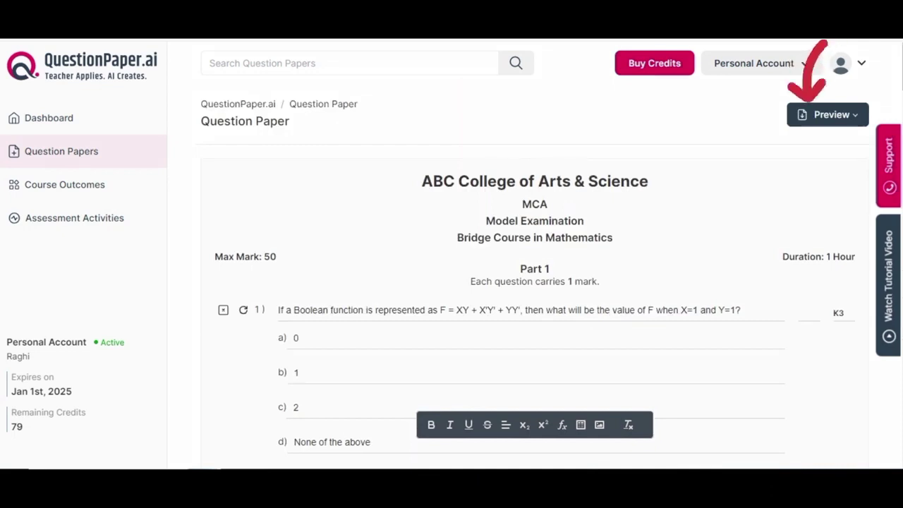
Export the question paper to text, check the downloaded model-examination.txt in Notepad, and close it
left_click(828, 114)
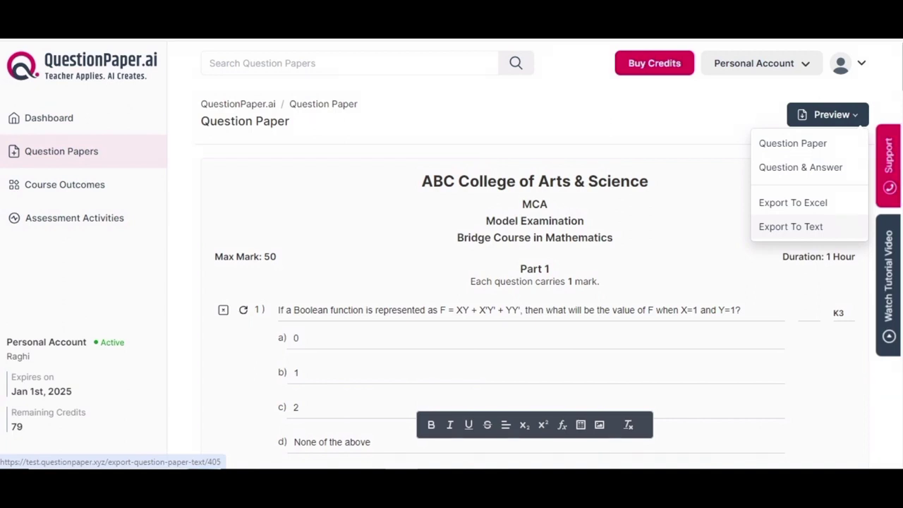
left_click(791, 226)
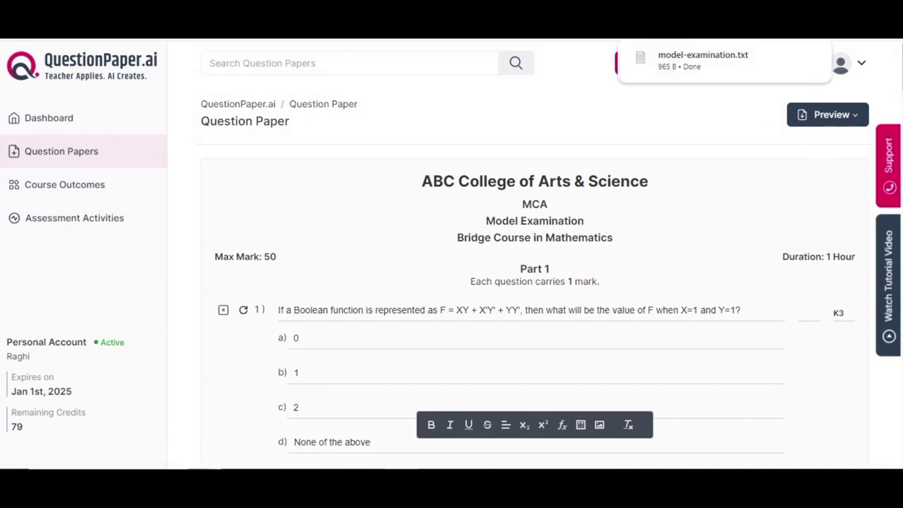
left_click(656, 60)
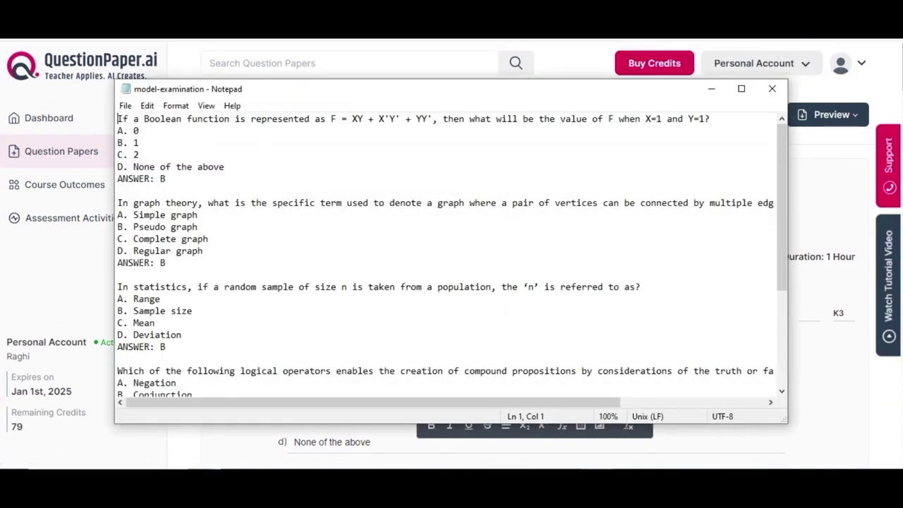
scroll(452, 254, "down", 5)
scroll(452, 254, "up", 5)
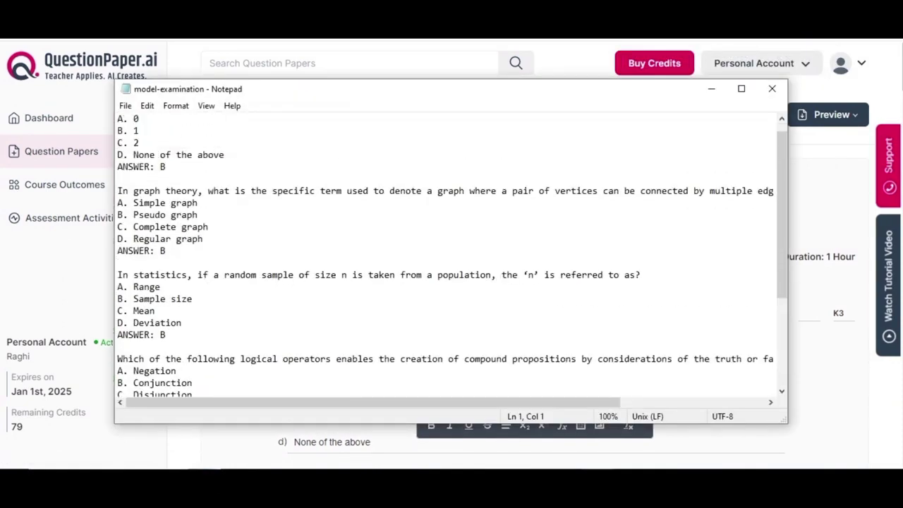
left_click(772, 88)
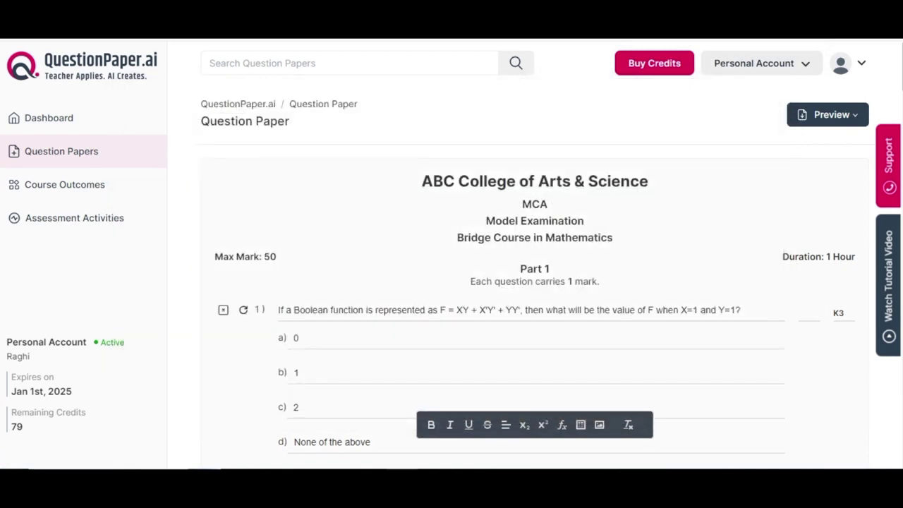
Preview the question paper without answers in A4 portrait layout and download it as a PDF
left_click(828, 114)
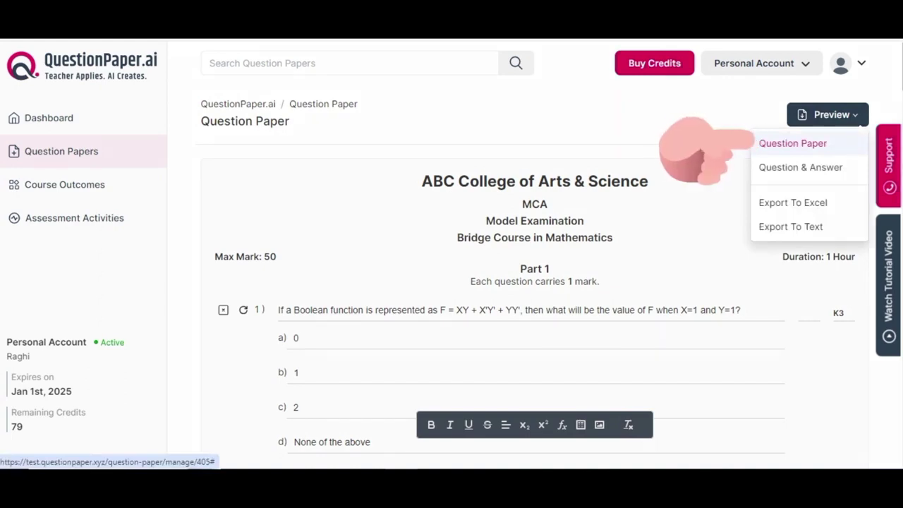
left_click(794, 143)
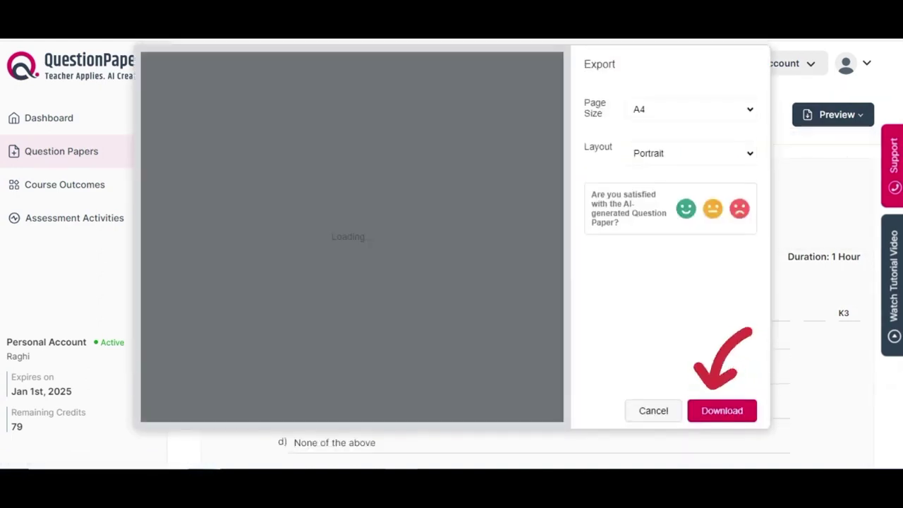
scroll(346, 240, "down", 20)
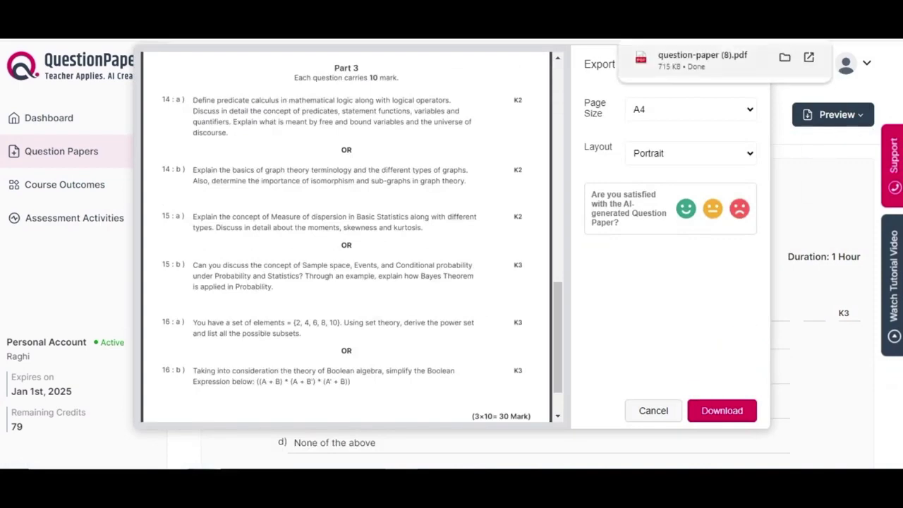
Open the downloaded question paper PDF and review the questions on both pages
left_click(702, 60)
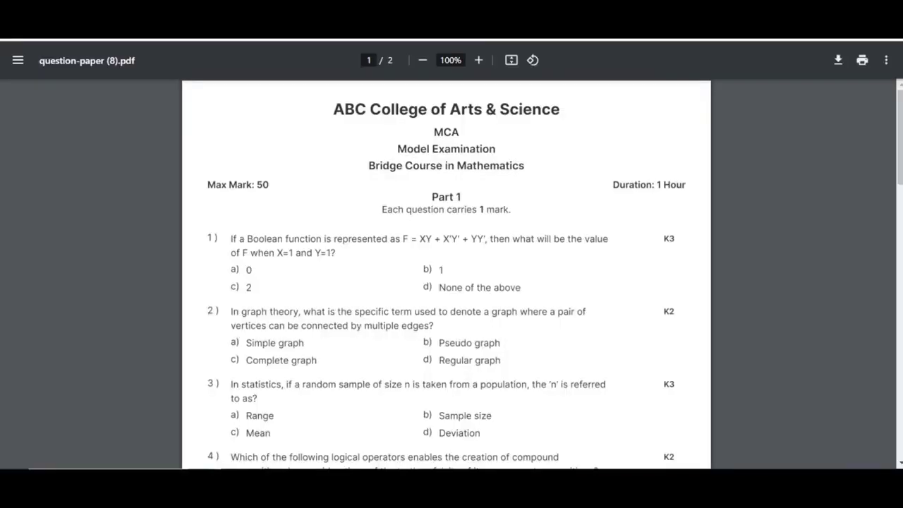
scroll(447, 275, "down", 15)
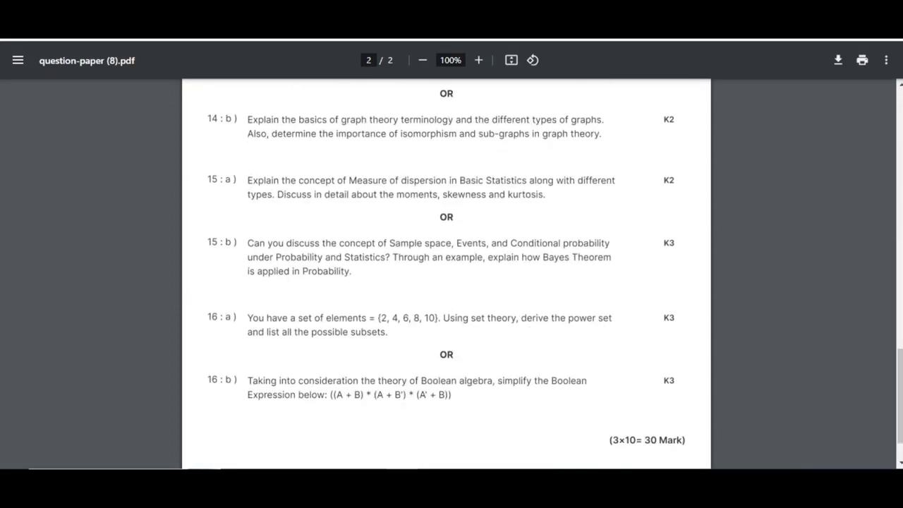
scroll(447, 276, "up", 15)
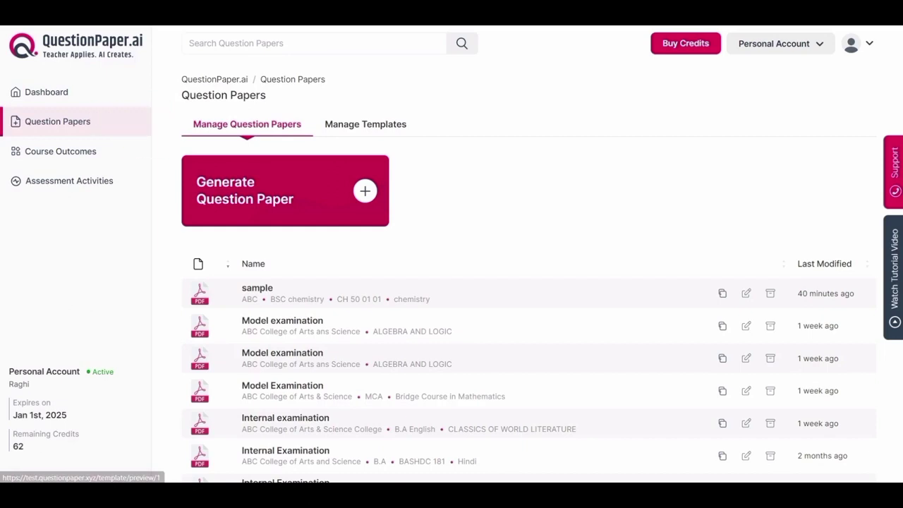
Start generating a new question paper based on Template 3
left_click(285, 191)
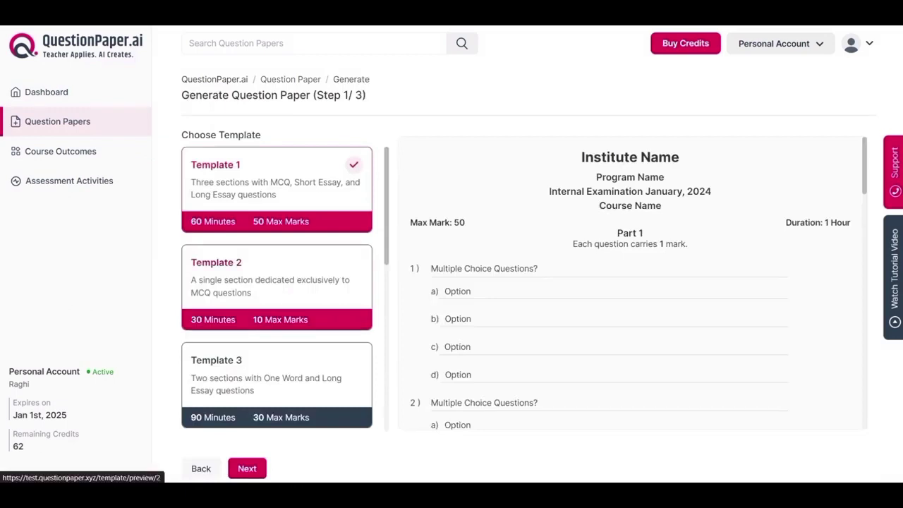
left_click(276, 384)
left_click(247, 469)
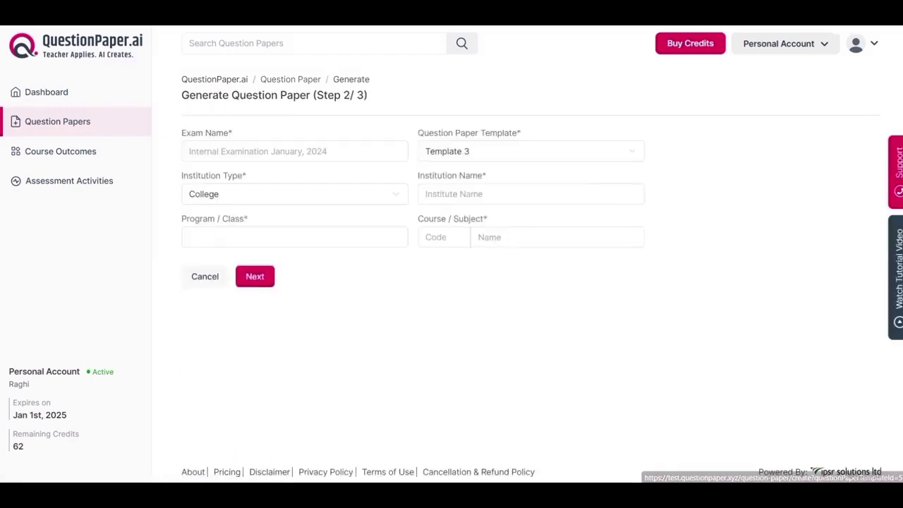
Enter exam name Internal exam, institution ABC College of Arts and Science, program M.Sc Chemistry and course CH 50 01 02 STRUCTURAL AND MOLECULAR ORGANIC CHEMISTRY
left_click(233, 151)
type("Internal exam")
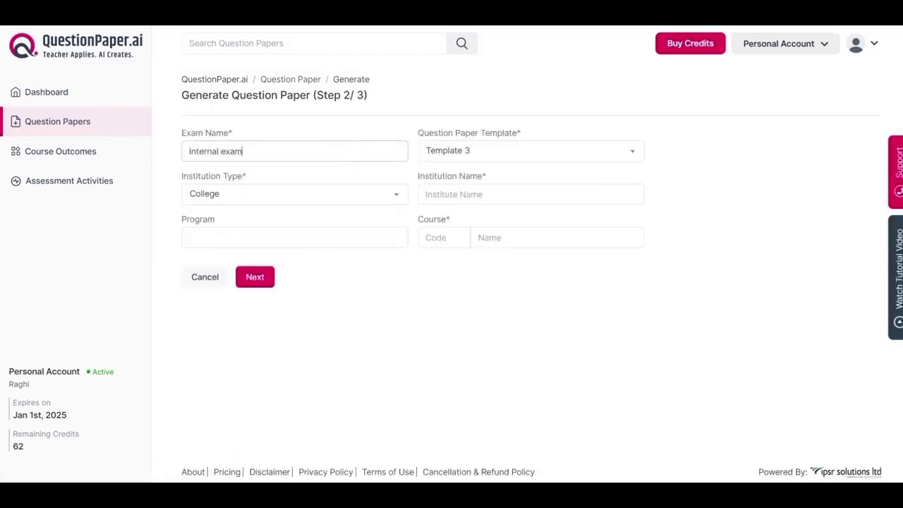
left_click(494, 194)
type("ABC College of Arts and Science")
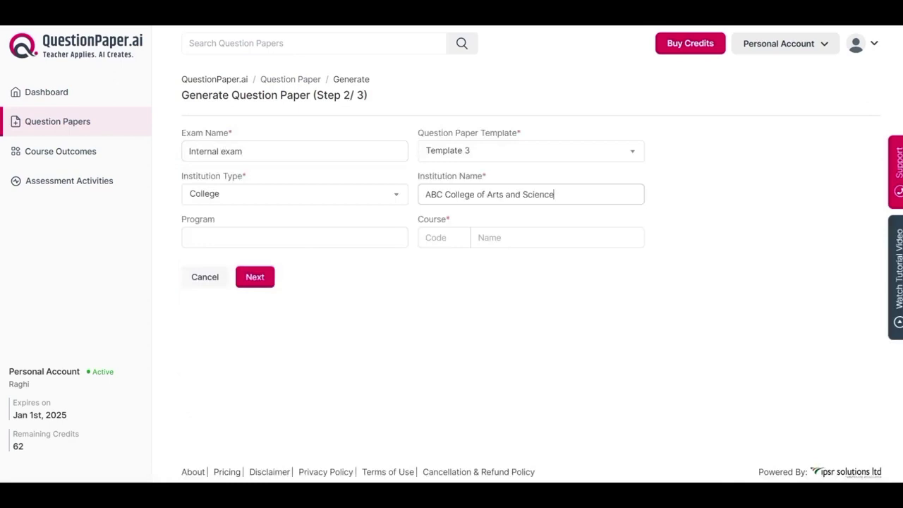
left_click(295, 238)
type("M.Sc Chemistry")
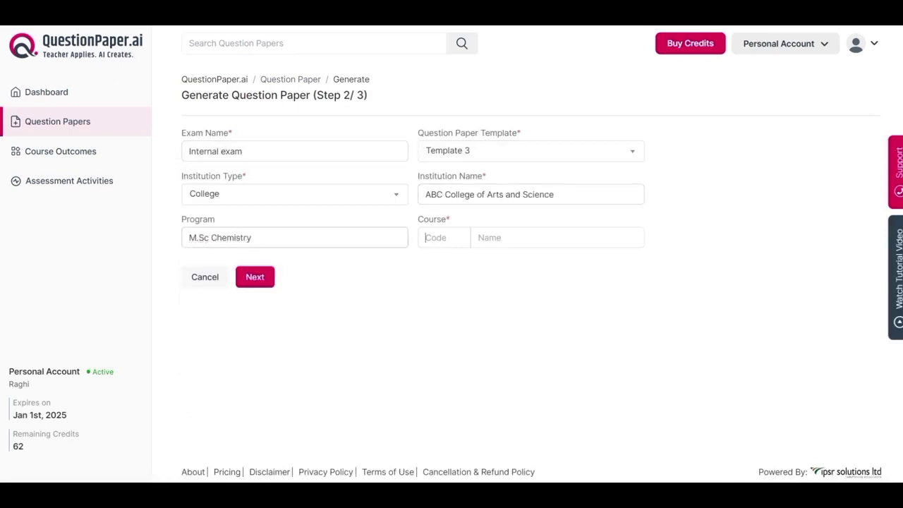
key("Tab")
type("CH3601")
key("Return")
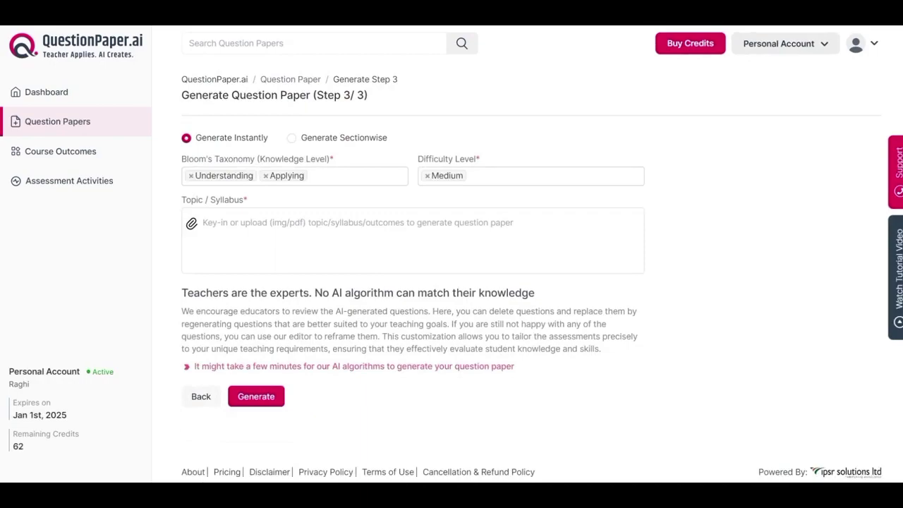
Generate the question paper sectionwise and look through its empty Sections A and B
left_click(292, 138)
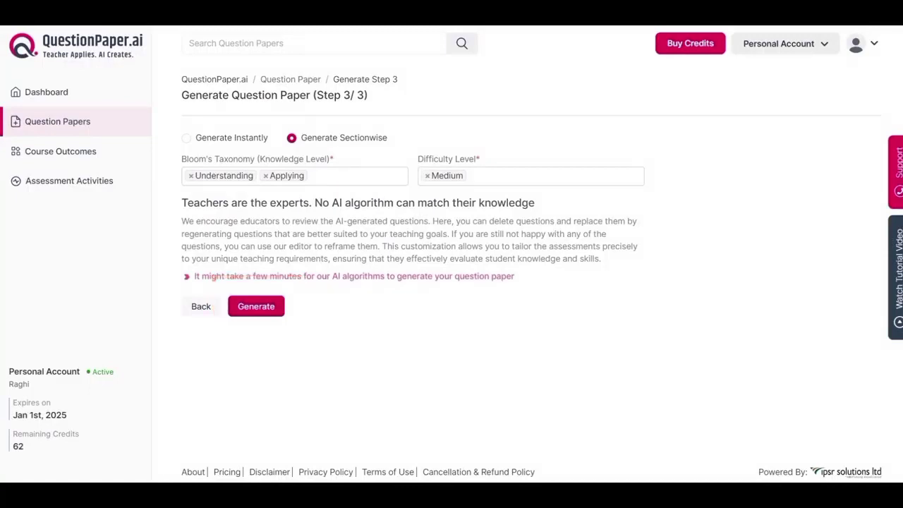
left_click(256, 306)
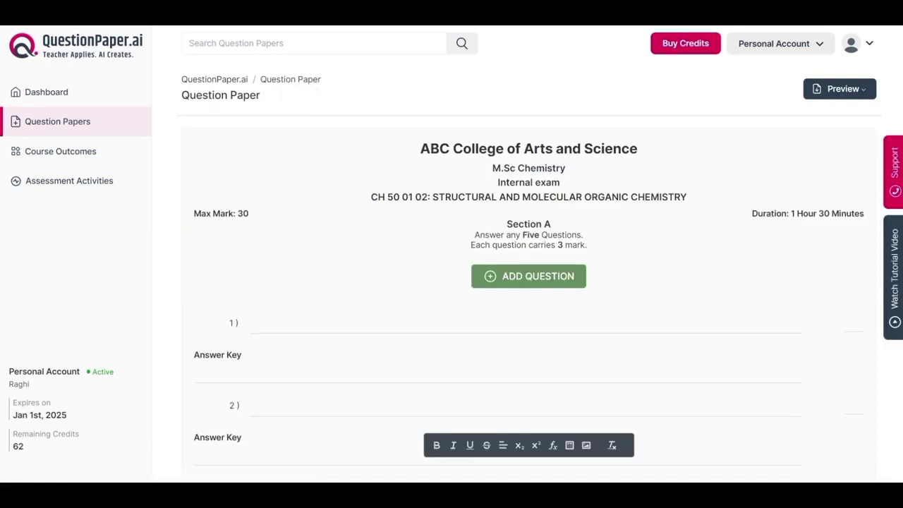
scroll(529, 282, "down", 4)
scroll(529, 275, "down", 10)
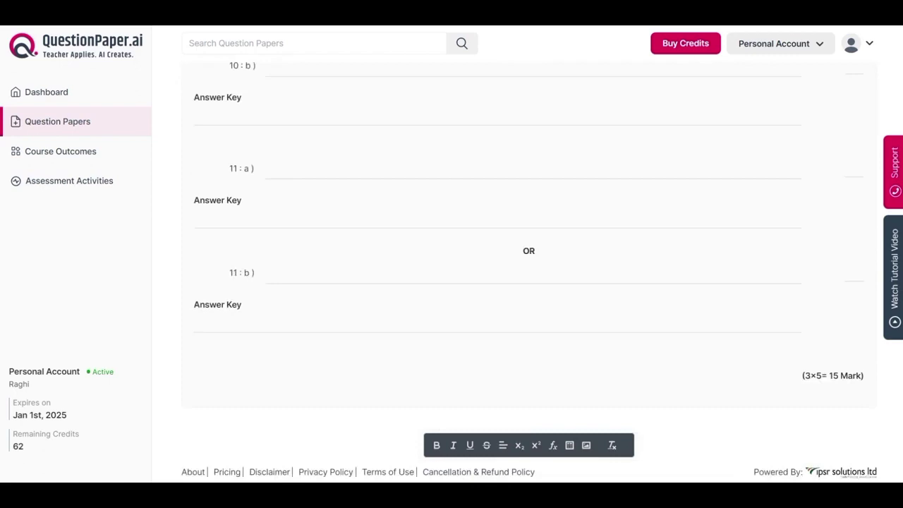
scroll(530, 275, "up", 14)
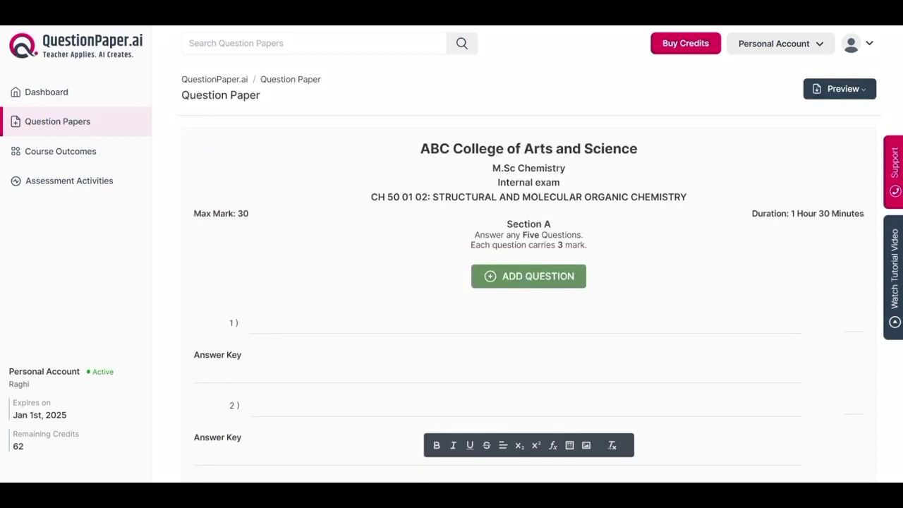
Start adding questions to Section A and review the available input types, keeping Topic
left_click(529, 276)
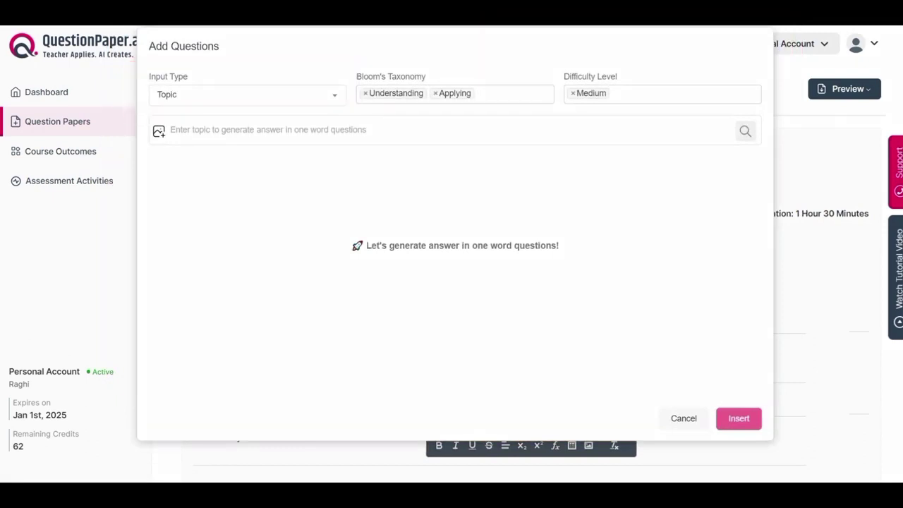
left_click(248, 94)
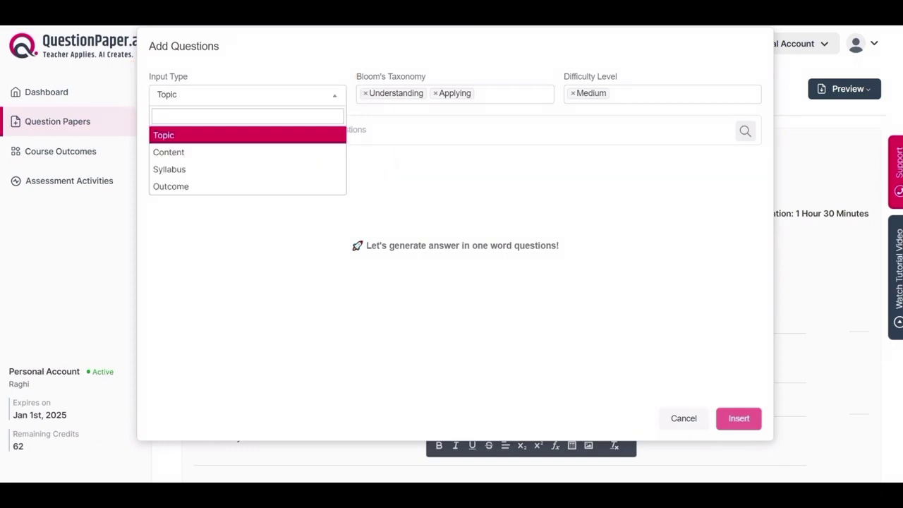
key("Down")
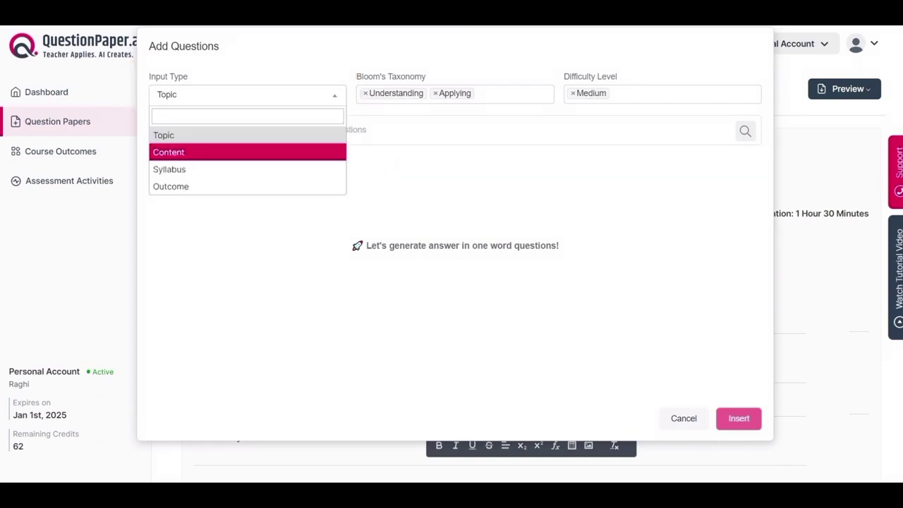
key("Down")
key("Down")
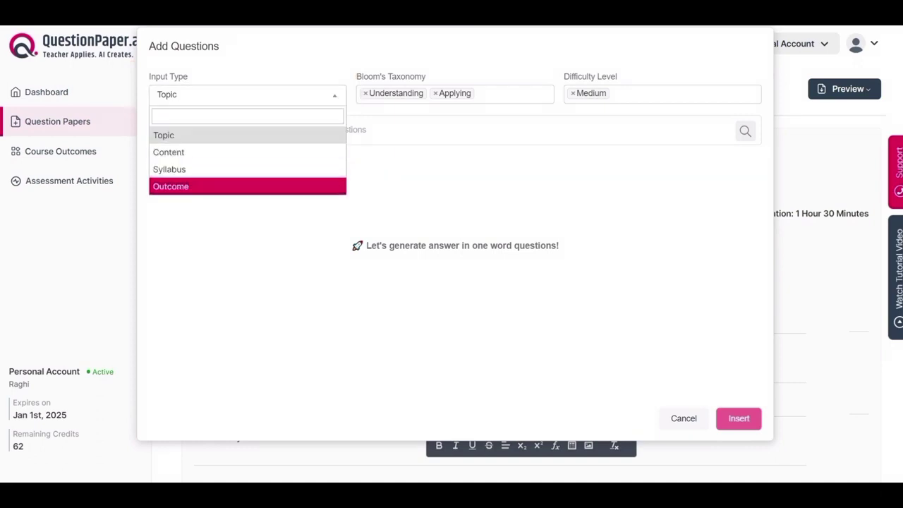
key("Escape")
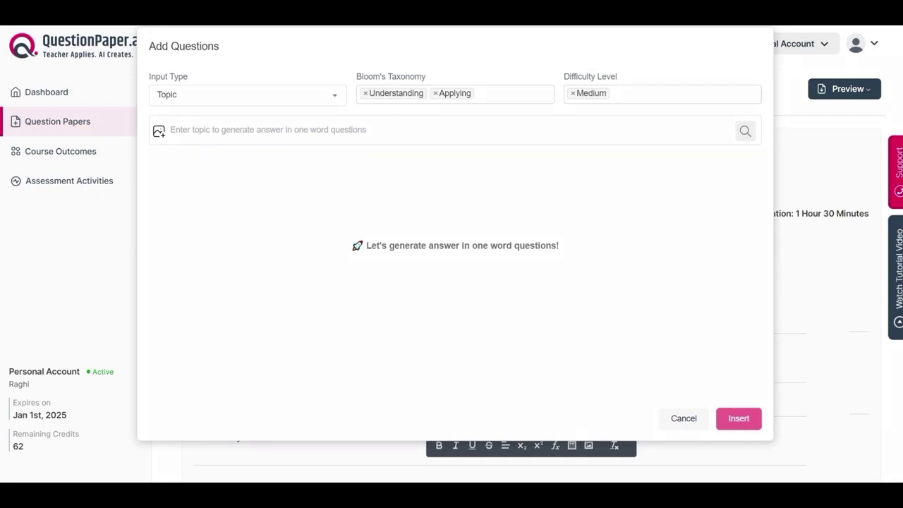
Review the available Bloom's taxonomy levels and difficulty levels for the Section A questions
left_click(515, 94)
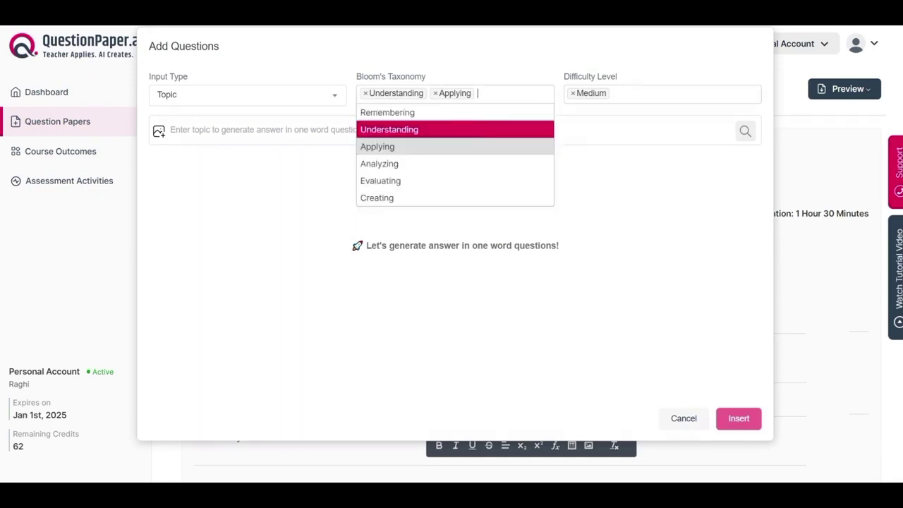
key("Down")
key("Down")
key("Down")
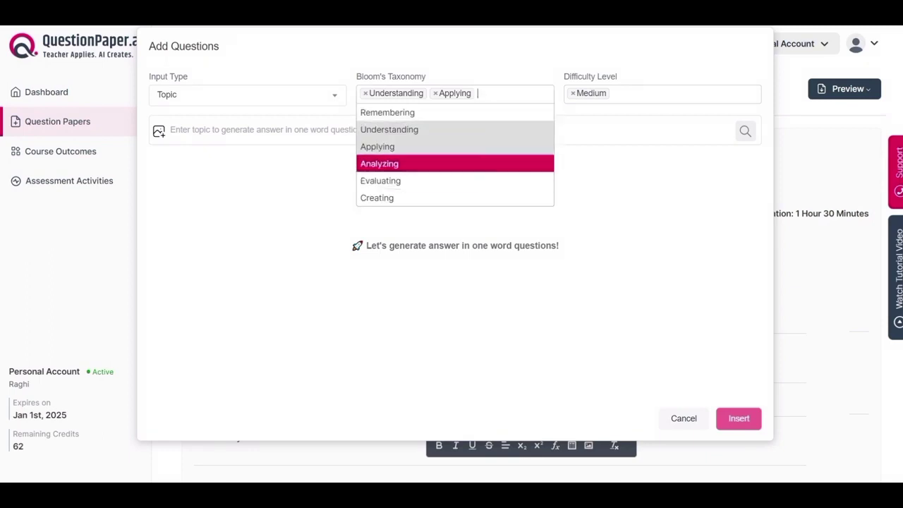
key("Down")
key("Down")
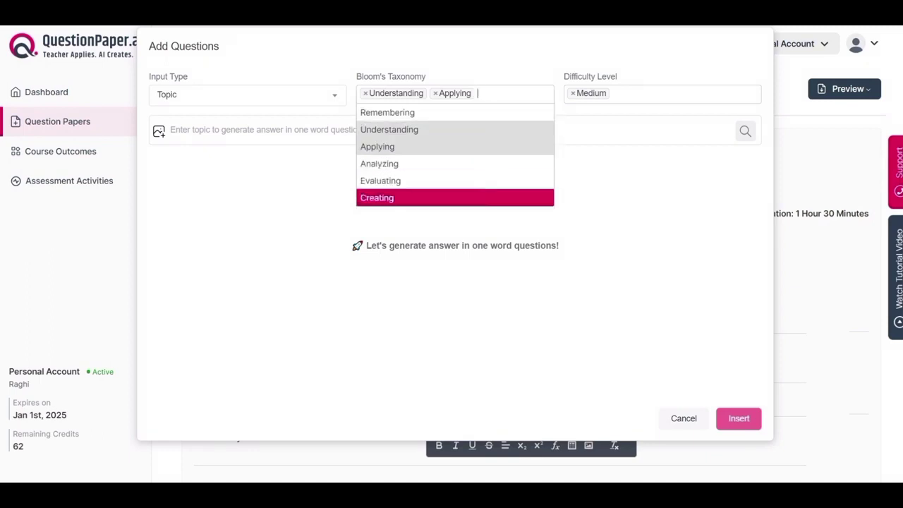
key("Escape")
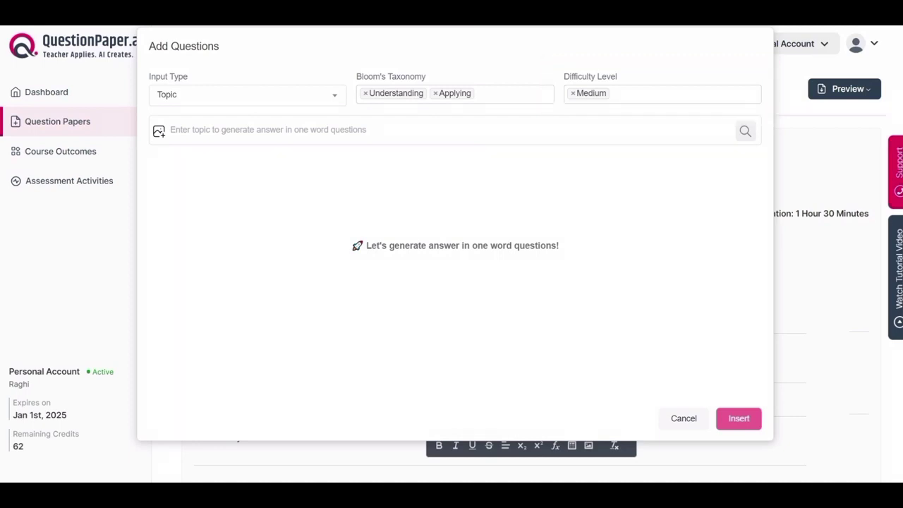
left_click(613, 93)
key("Up")
key("Down")
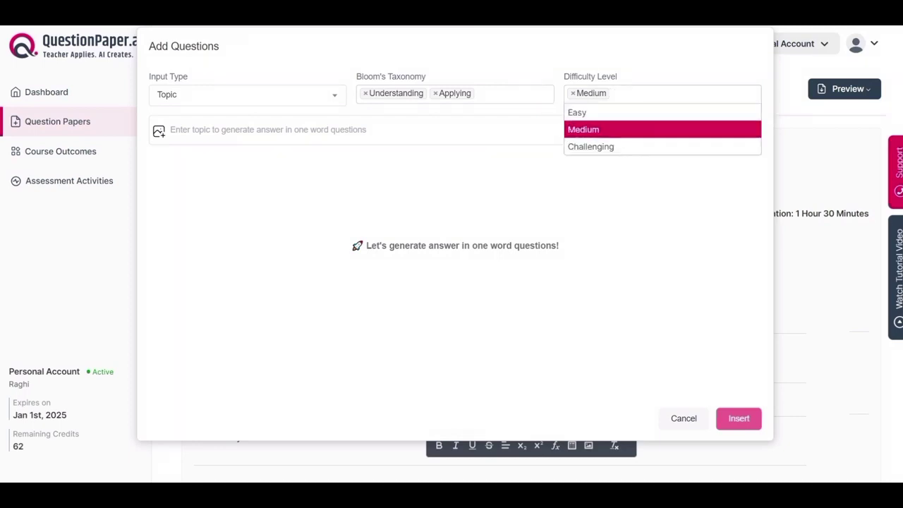
key("Down")
key("Escape")
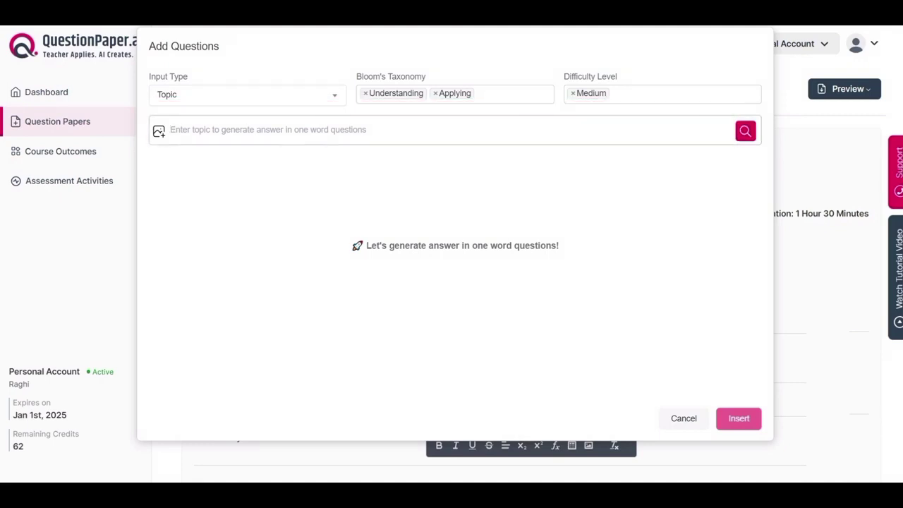
Generate one-word-answer questions on the topic Organic Photochemistry and look through the suggestions
type("Organic Photochemistry")
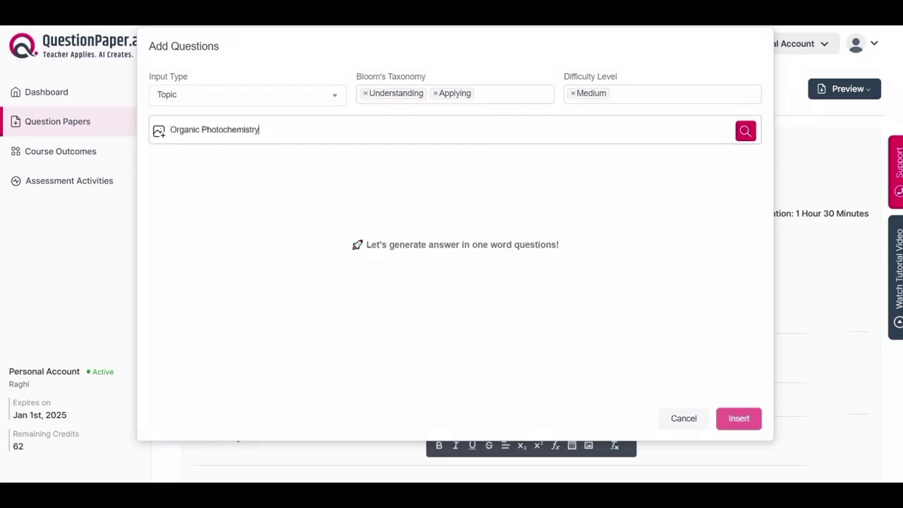
key("Return")
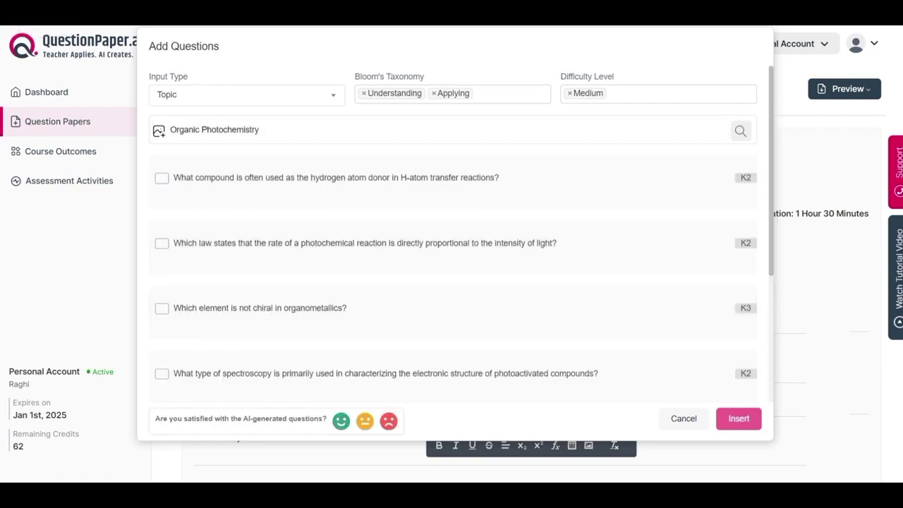
scroll(451, 275, "down", 6)
scroll(452, 275, "up", 6)
Insert eight suggestions into Section A: the first six plus those on triplet carbonyl with triplet oxygen and on Bunsen and Roscoe's smallest volume
left_click(162, 178)
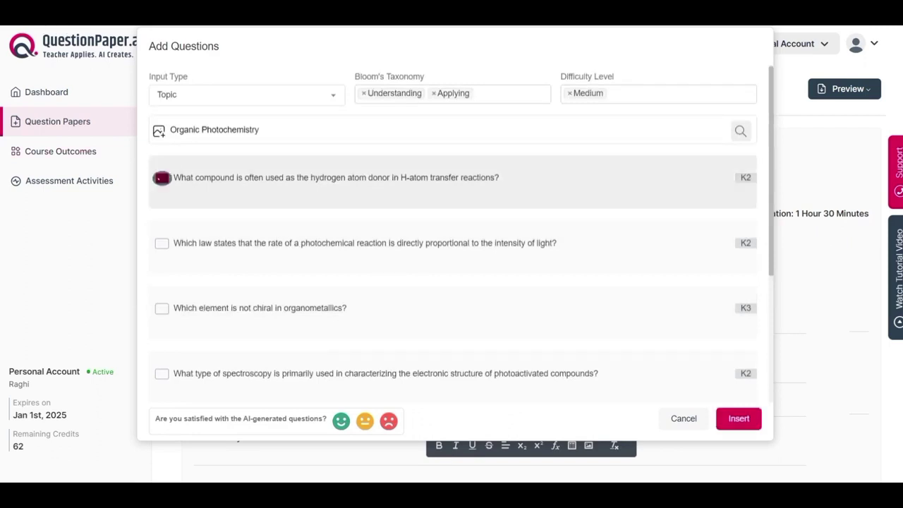
left_click(161, 243)
left_click(162, 308)
left_click(161, 373)
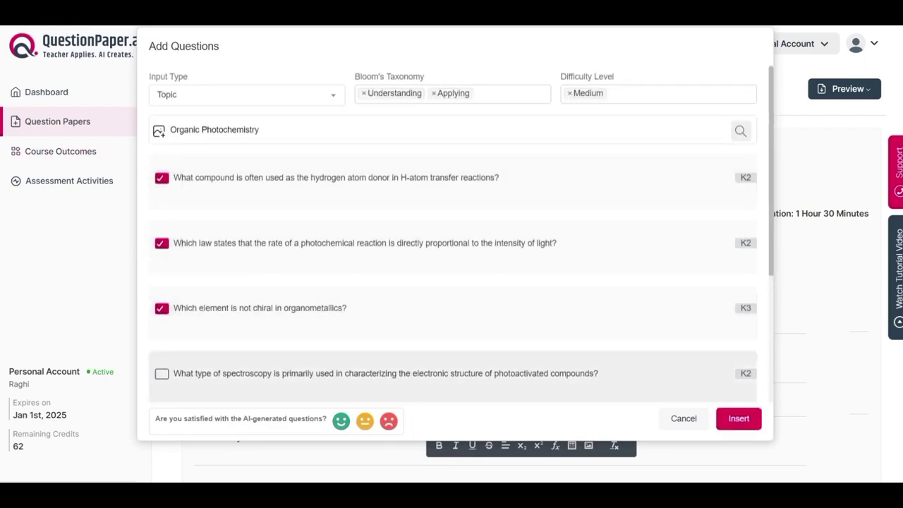
scroll(452, 233, "down", 4)
left_click(162, 142)
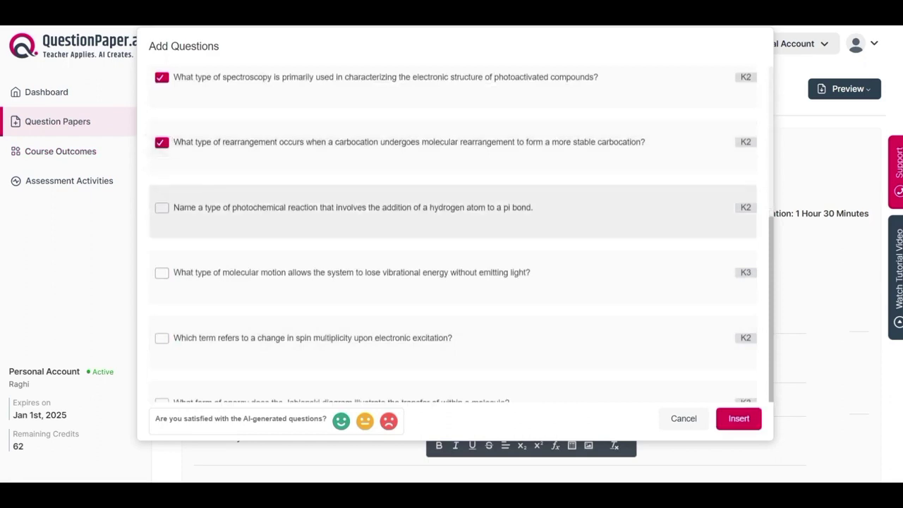
left_click(162, 208)
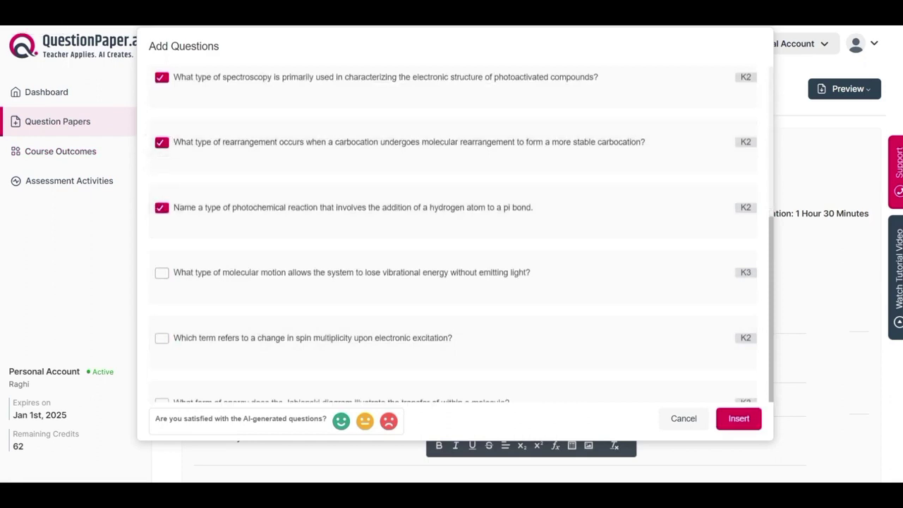
scroll(452, 233, "down", 5)
left_click(162, 169)
left_click(161, 234)
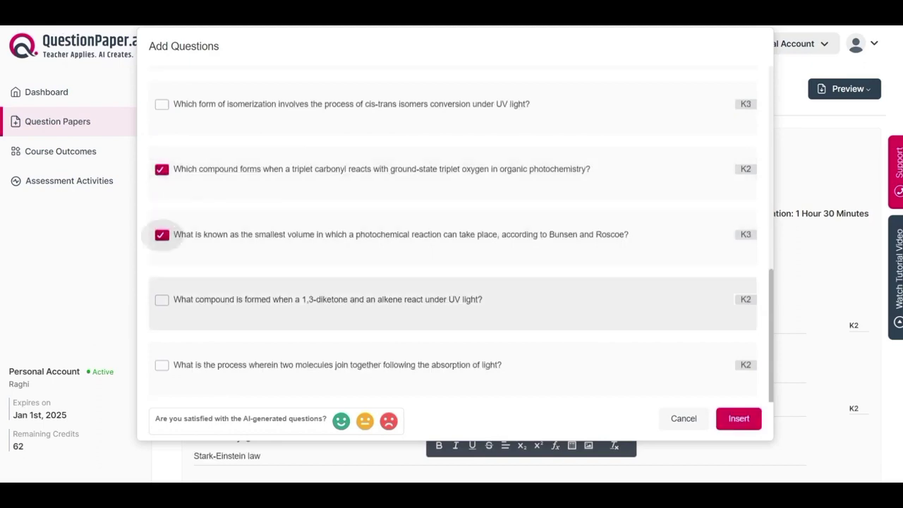
left_click(739, 418)
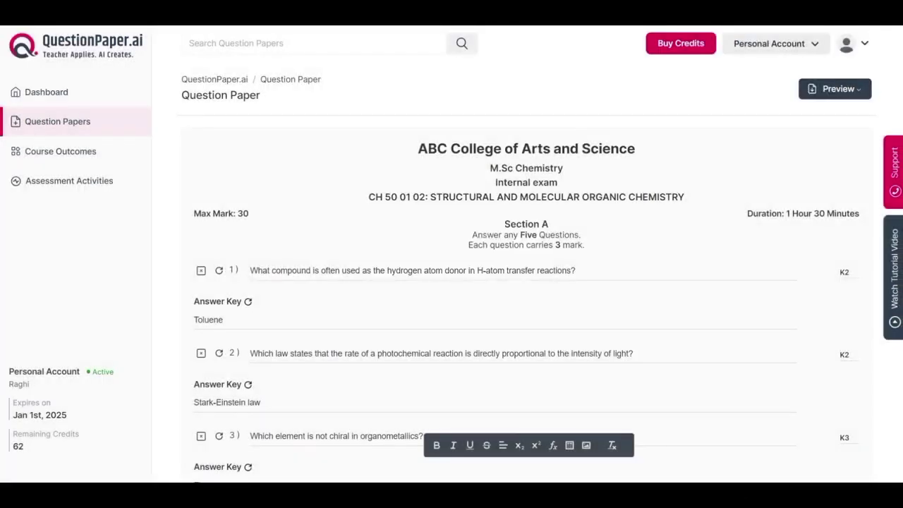
Generate long essay questions for Section B on the topic Stereochemistry of Organic Compounds
scroll(494, 283, "down", 8)
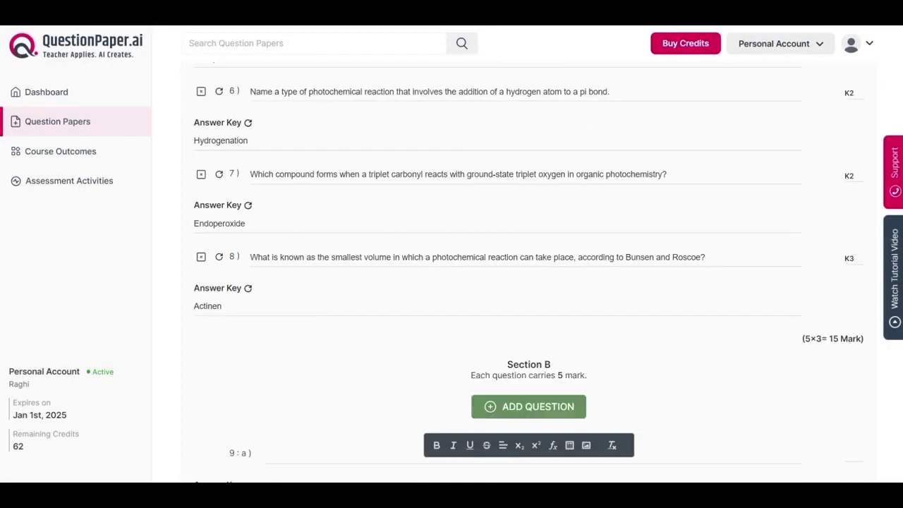
left_click(528, 406)
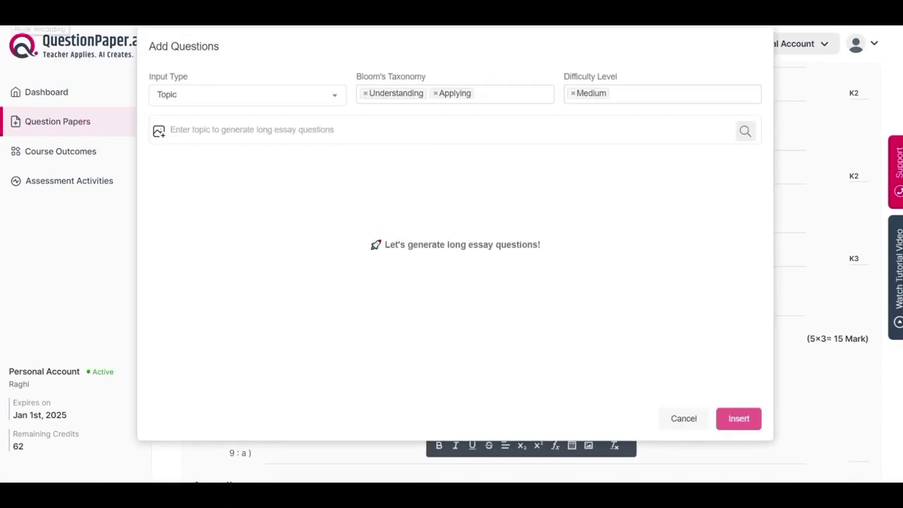
type("Stereochemistry of Organic Compounds")
key("Return")
Select essay questions, including those on the Diels–Alder reaction mechanism and chiral auxiliaries in asymmetric synthesis, and insert them into Section B
left_click(161, 242)
left_click(161, 374)
scroll(452, 282, "down", 4)
left_click(162, 141)
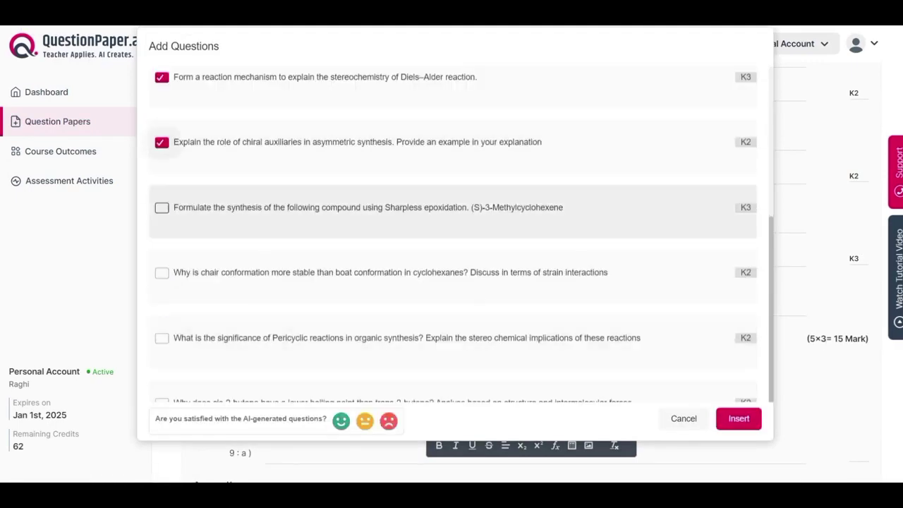
left_click(739, 418)
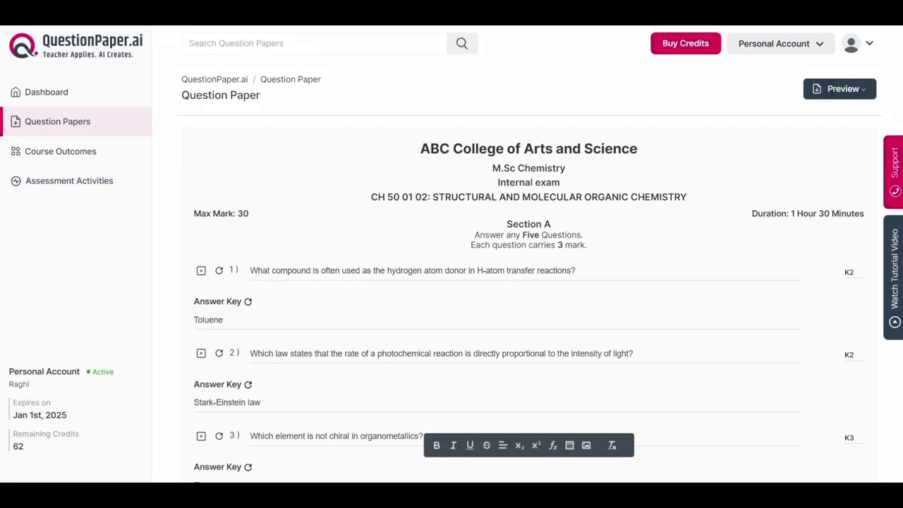
Open a preview of the M.Sc Chemistry Internal exam question paper
left_click(808, 88)
left_click(809, 114)
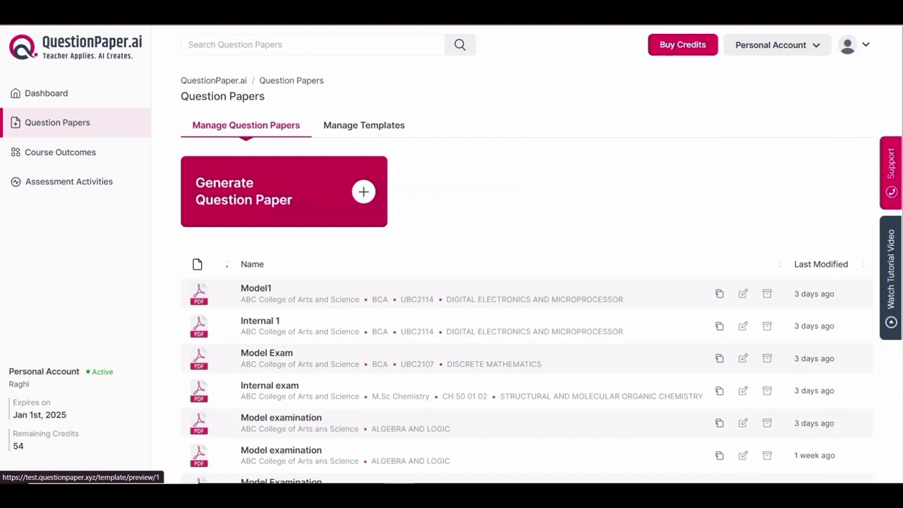
Start another new question paper and choose Template 3 with One Word and Long Essay sections
left_click(284, 191)
scroll(275, 282, "down", 2)
left_click(276, 254)
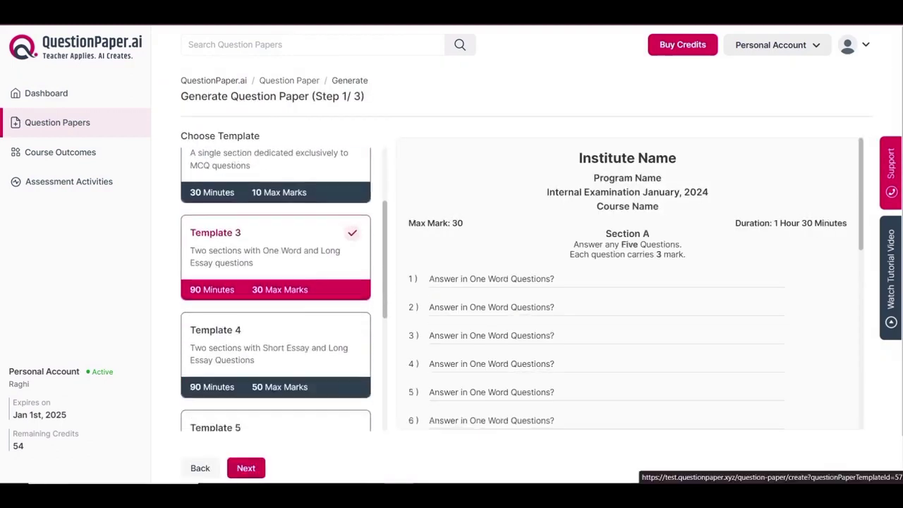
Enter the paper details: exam Model Examination, institution ABC College of Arts and Science, program B.A Malayalam and course code MAL1B01, and continue
left_click(245, 468)
type("Model Examination")
type("ABC College of Arts and Science")
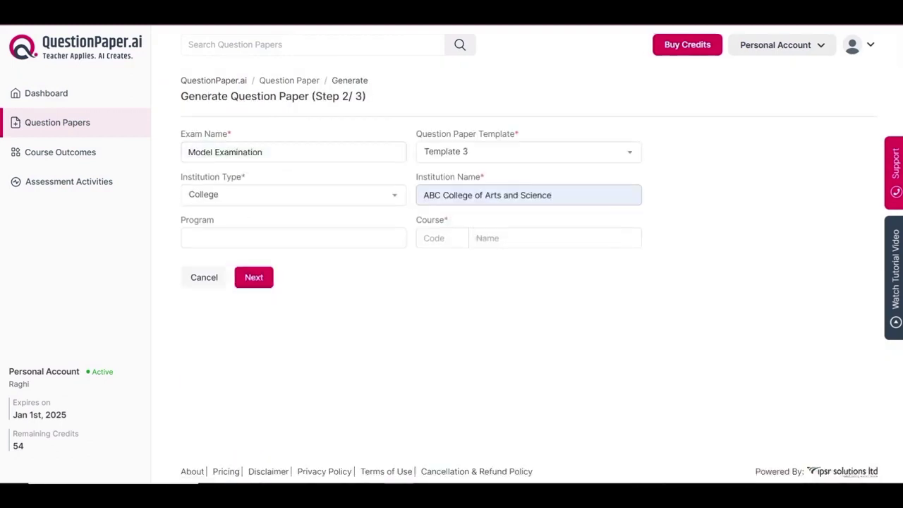
type("B.A MalayalamMAL1B01")
left_click(253, 278)
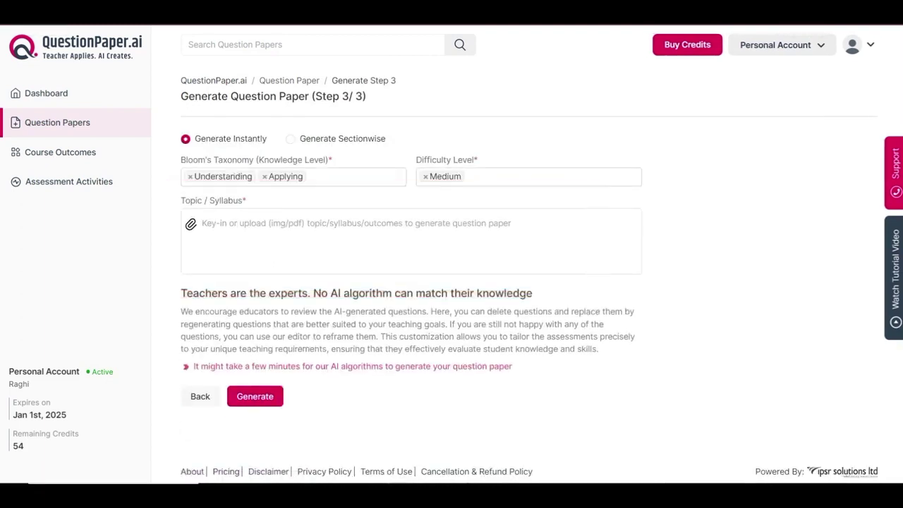
Paste the Malayalam syllabus as the topic and generate the question paper instantly
left_click(202, 223)
key("ctrl+v")
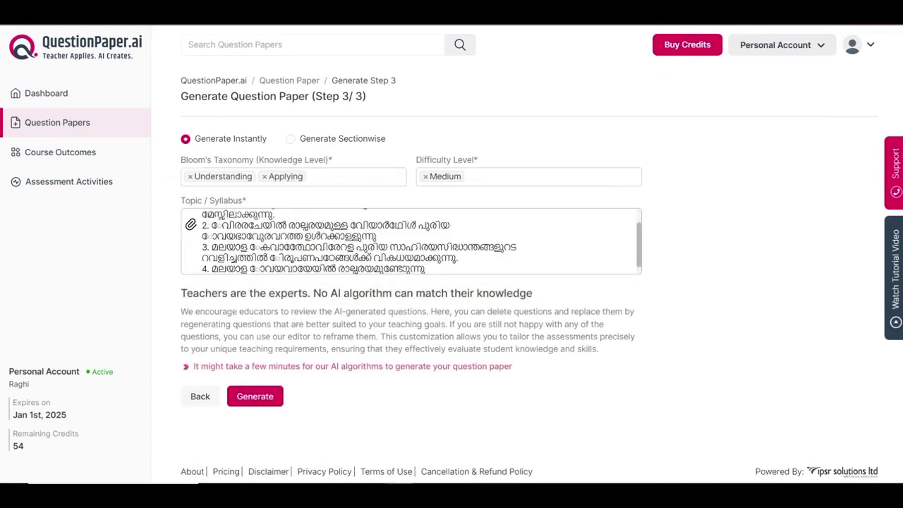
scroll(412, 241, "up", 3)
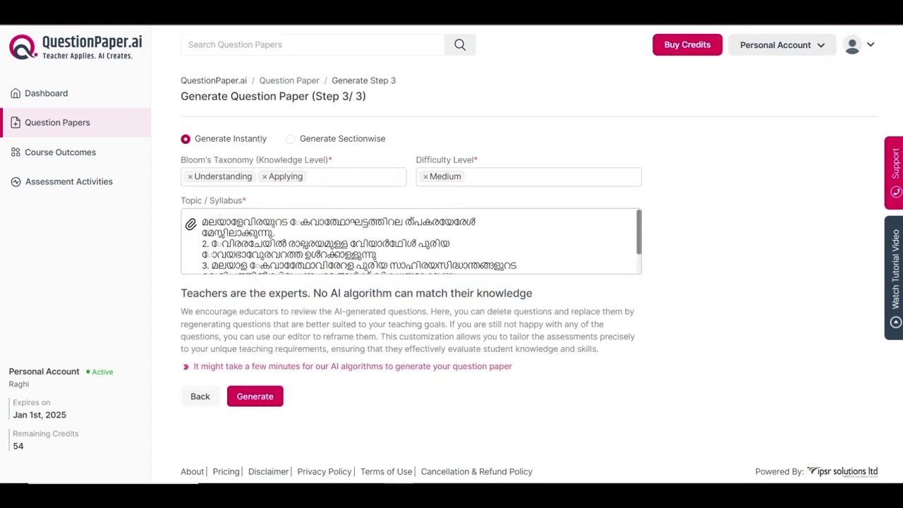
left_click(255, 396)
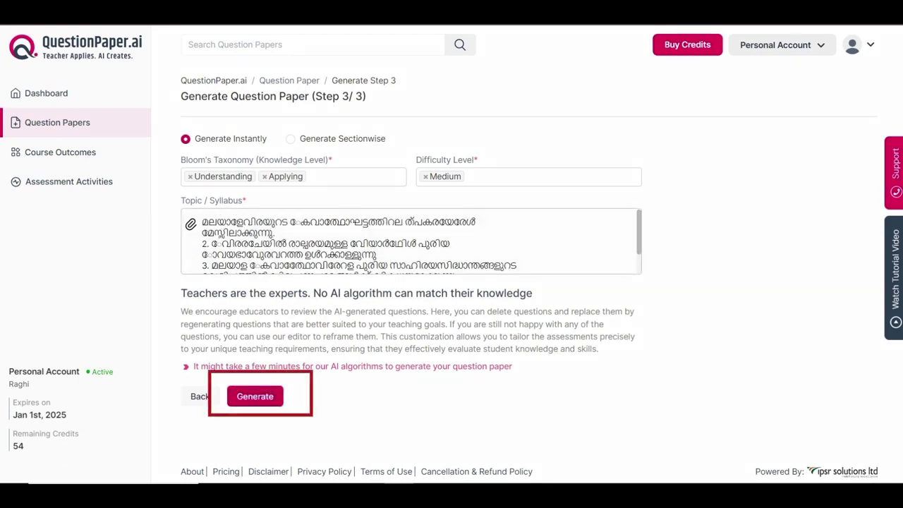
left_click(255, 396)
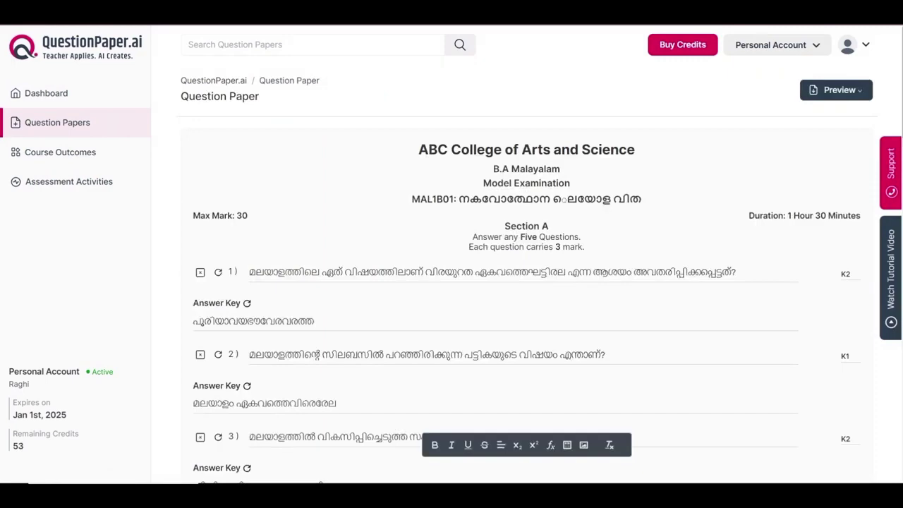
Examine the questions and answer keys of the generated B.A Malayalam, B.A Hindi and B.A Tamil Model Examination papers
scroll(527, 282, "down", 15)
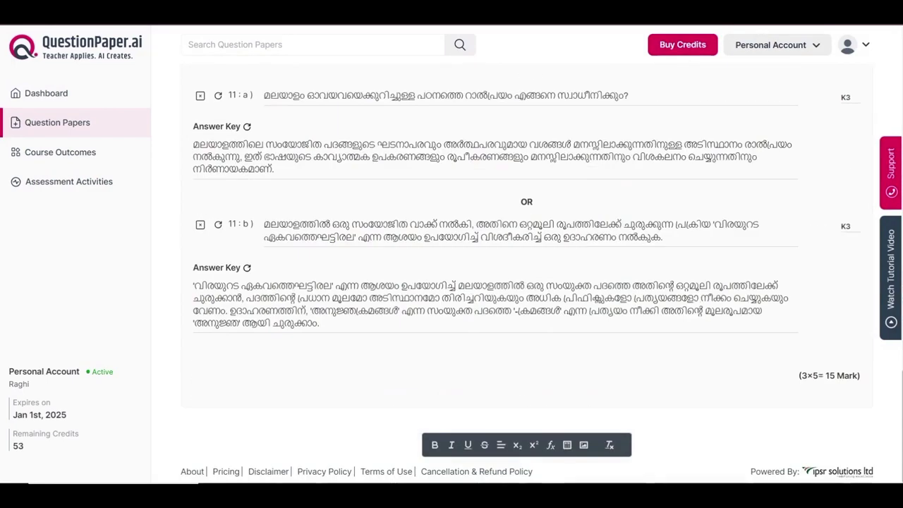
scroll(527, 282, "up", 12)
scroll(526, 282, "up", 3)
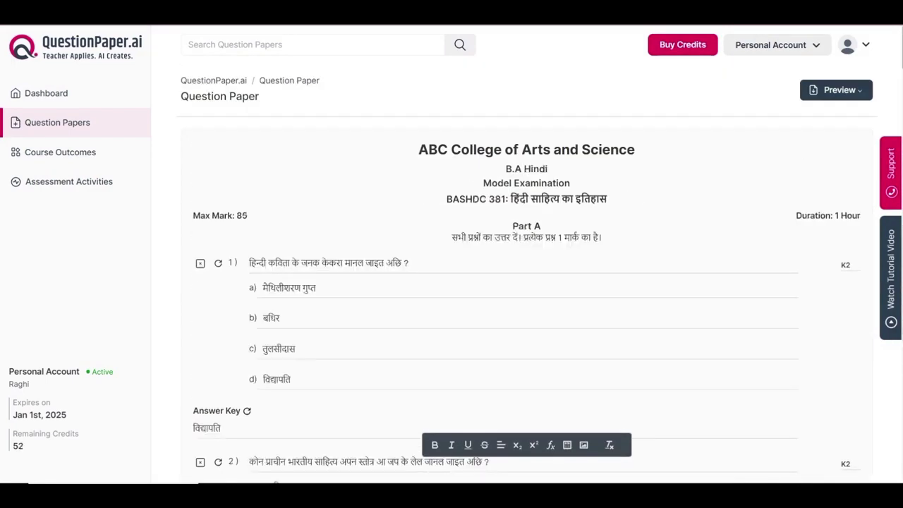
scroll(526, 282, "down", 20)
scroll(527, 282, "up", 20)
scroll(527, 282, "down", 5)
scroll(526, 282, "down", 4)
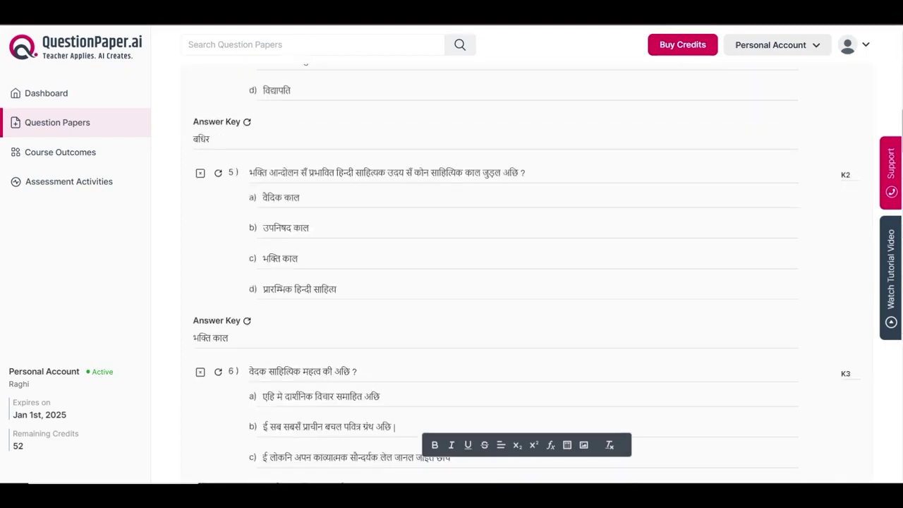
scroll(526, 283, "down", 15)
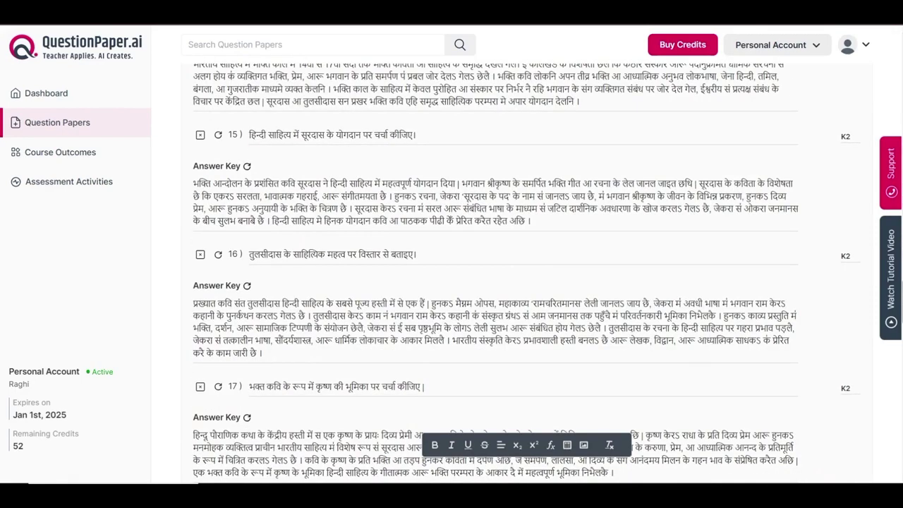
scroll(527, 282, "up", 20)
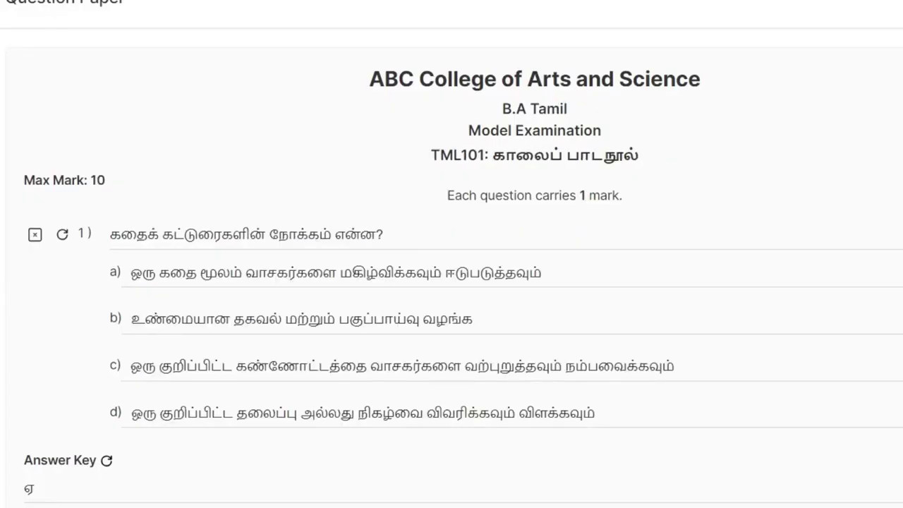
scroll(451, 282, "down", 10)
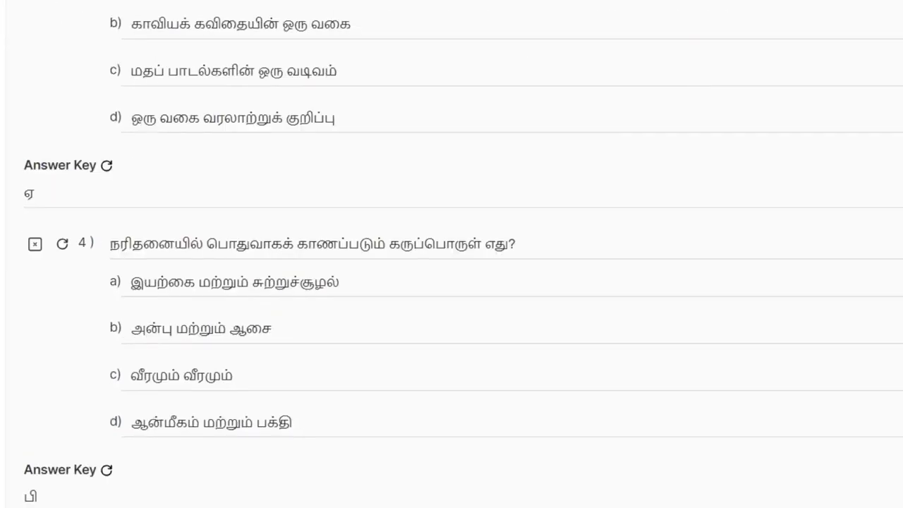
scroll(452, 282, "down", 20)
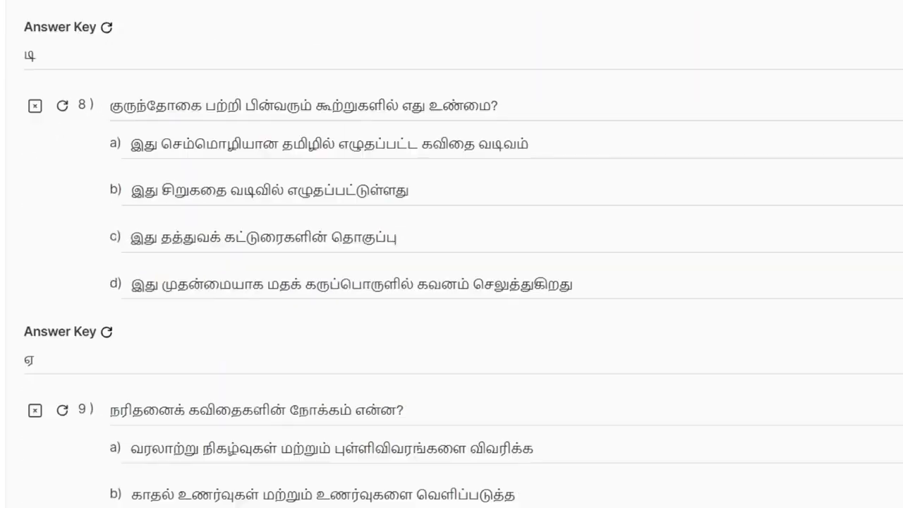
scroll(451, 282, "up", 20)
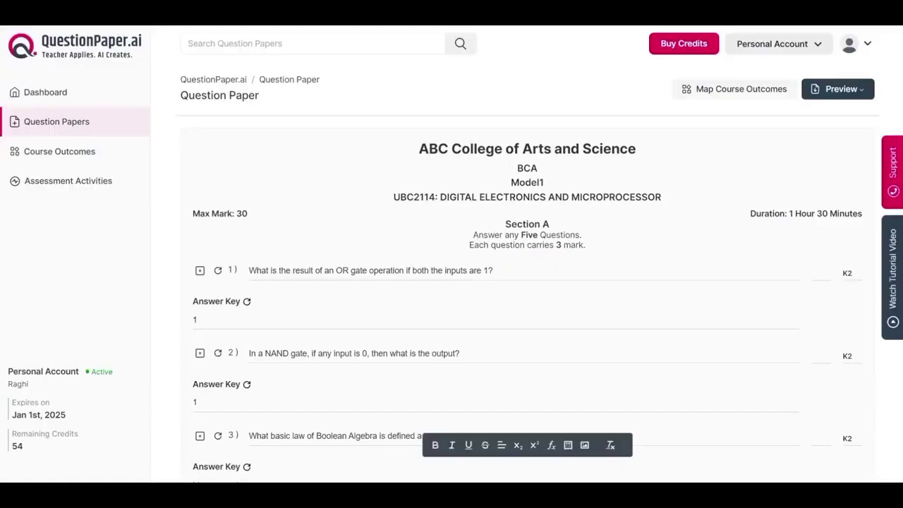
Make the expression "A+A=A" bold in question 3 of the BCA Digital Electronics and Microprocessor paper
scroll(494, 283, "down", 4)
scroll(494, 282, "up", 5)
scroll(494, 283, "down", 4)
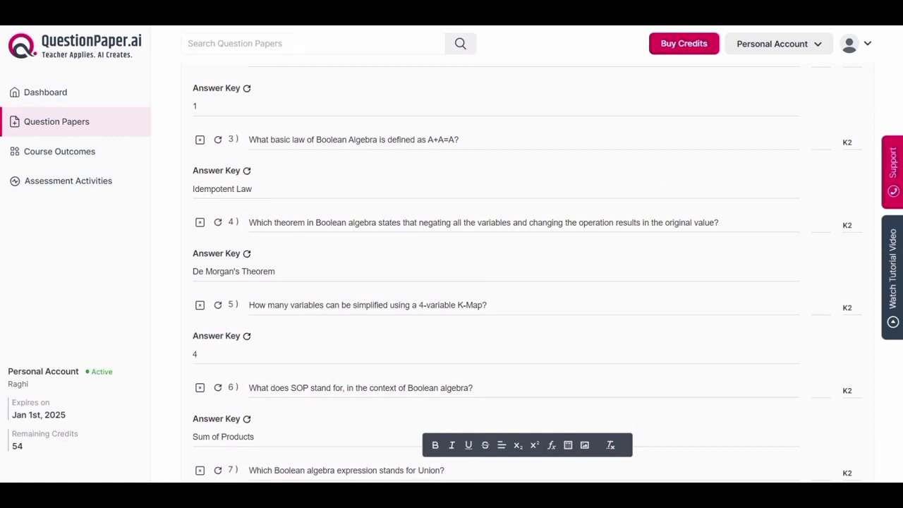
left_click_drag(427, 140, 455, 139)
left_click(435, 446)
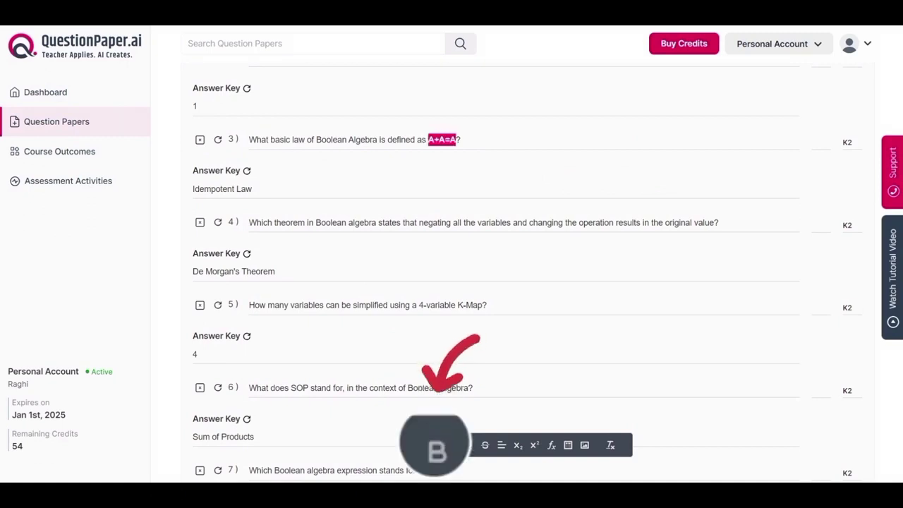
Italicise "Boolean algebra" in question 4 and underline "4-variable K-Map" in question 5
left_click_drag(316, 222, 378, 222)
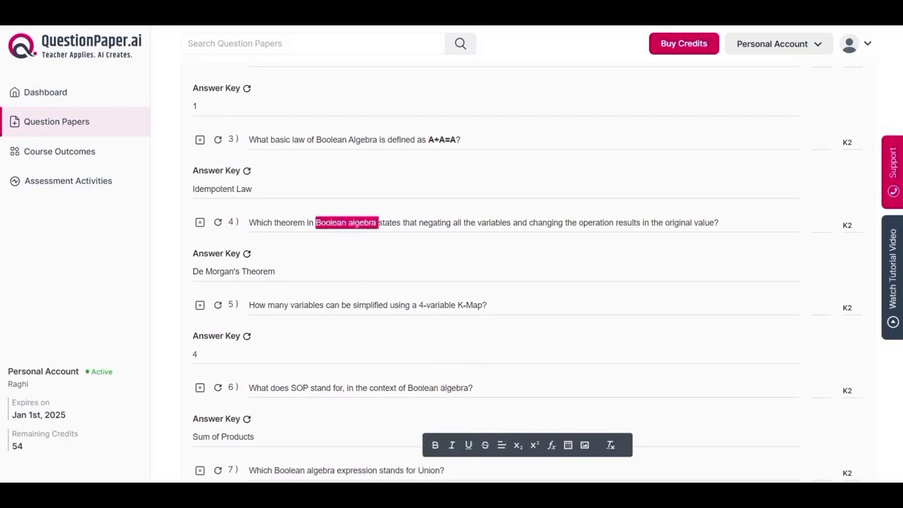
left_click(452, 446)
left_click_drag(419, 305, 478, 305)
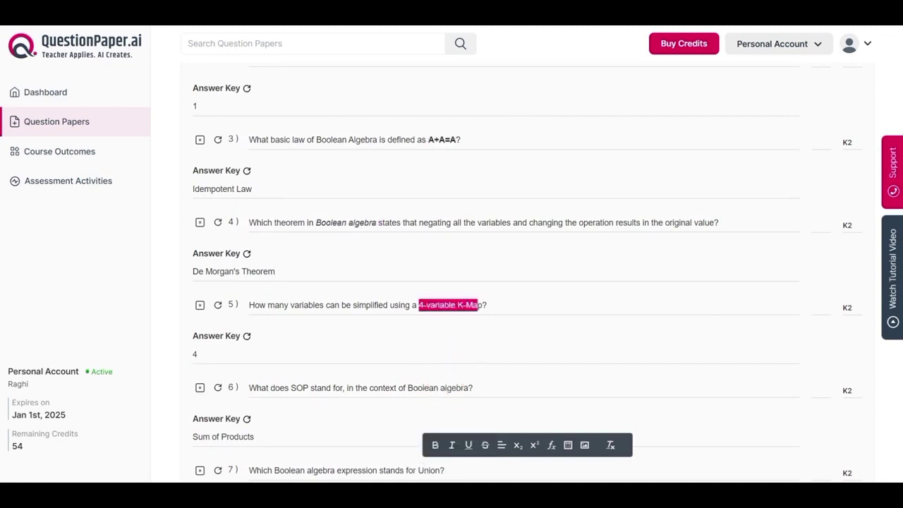
left_click(468, 445)
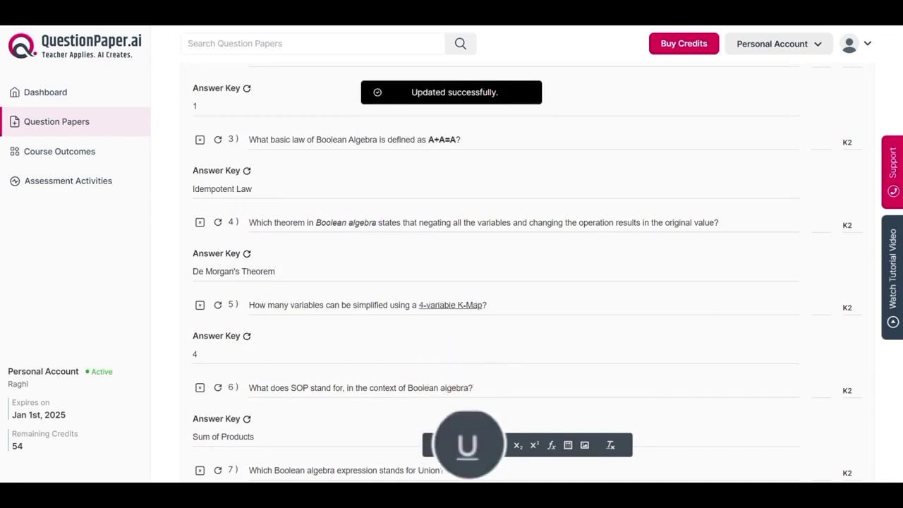
Strike through the words "does not" in question 8 of Section A
scroll(494, 282, "down", 5)
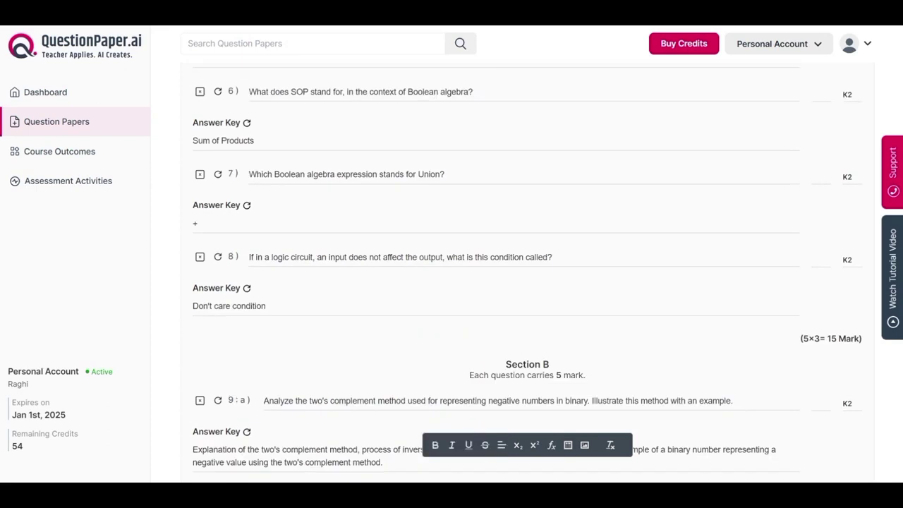
left_click_drag(349, 257, 380, 256)
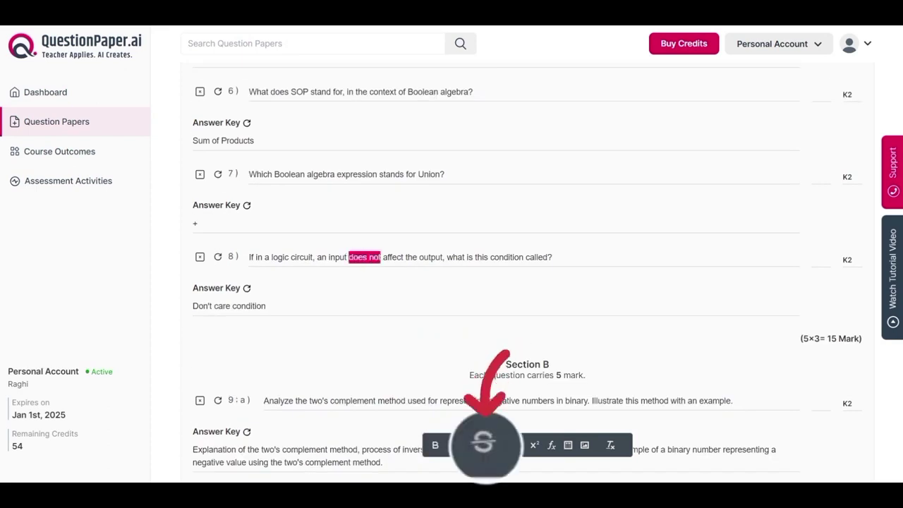
left_click(485, 445)
left_click(266, 305)
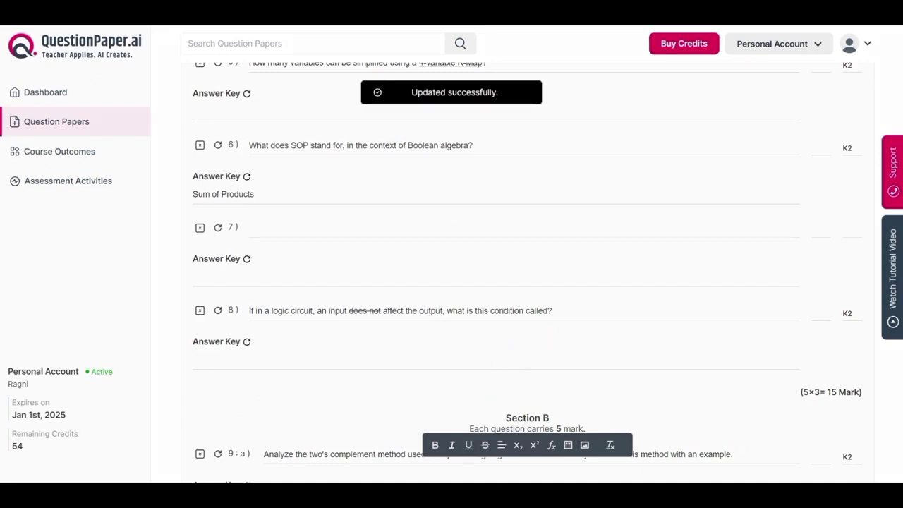
Write "CO₂ or (a+b)²" as the text of question 7, formatting the first 2 as subscript and the second as superscript
type("Q")
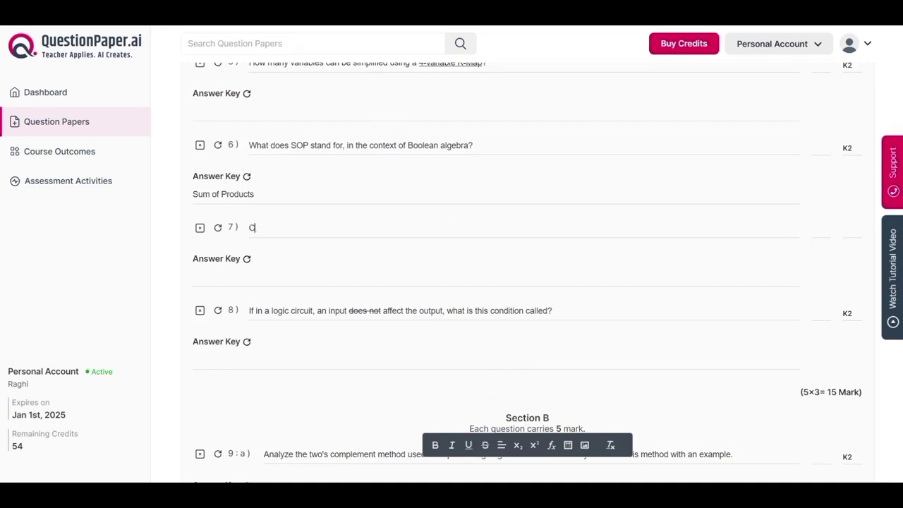
type("O2")
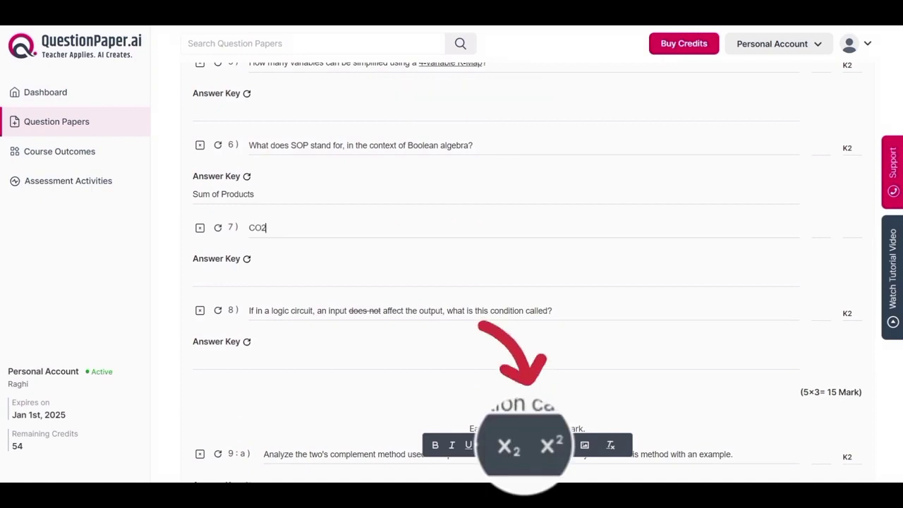
key("shift+Left")
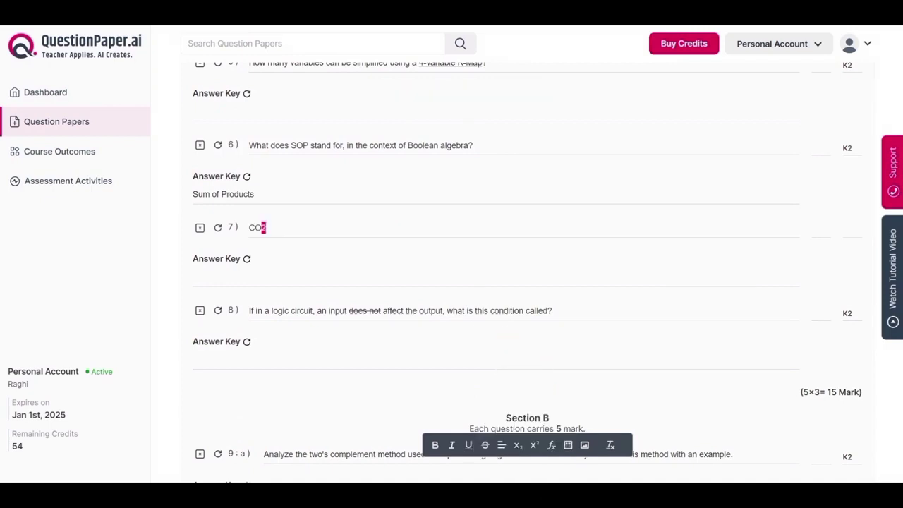
key("ctrl+comma")
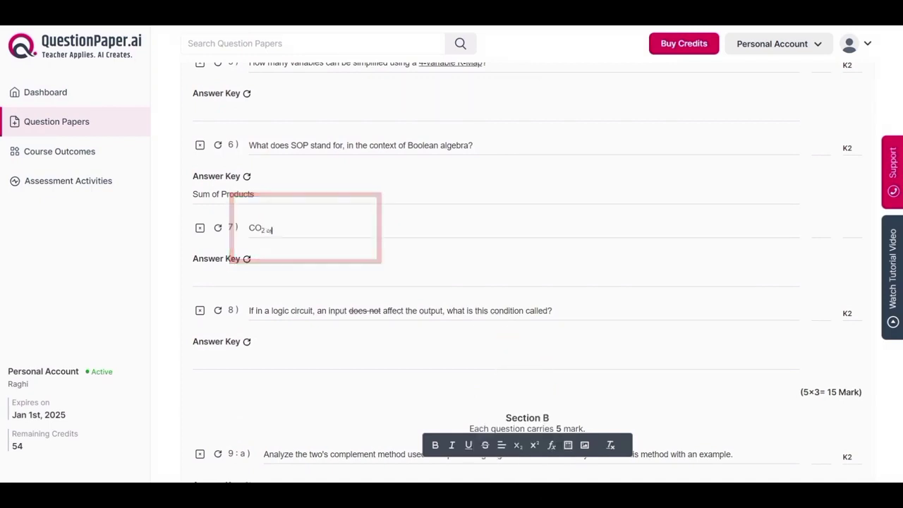
key("BackSpace")
key("BackSpace")
key("ctrl+comma")
type("or")
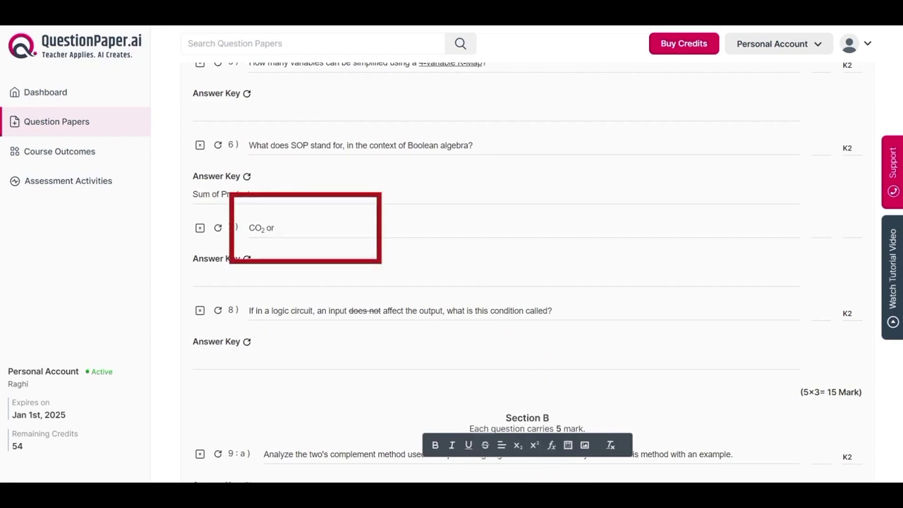
type(" (a+b)")
key("ctrl+period")
type("2")
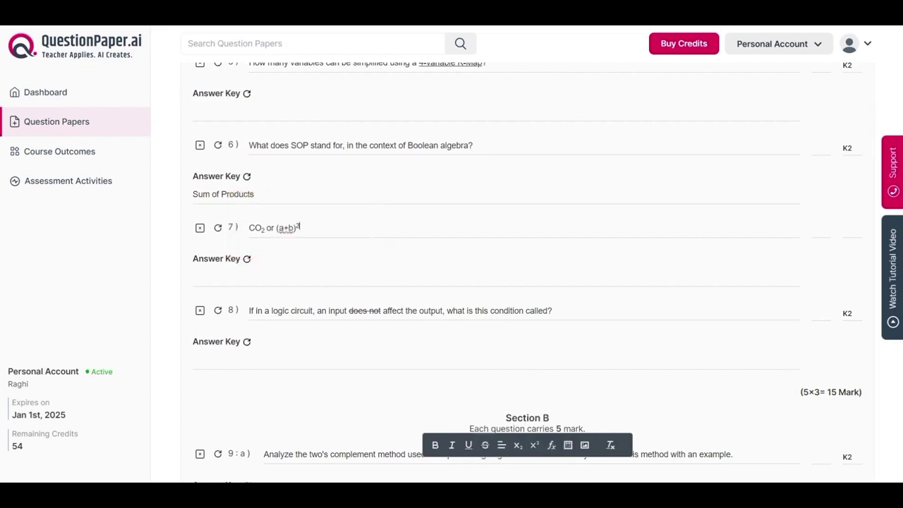
Insert the formula P(n, r) = \frac{n!}{(n-r)!} into the empty question 7
scroll(494, 283, "down", 2)
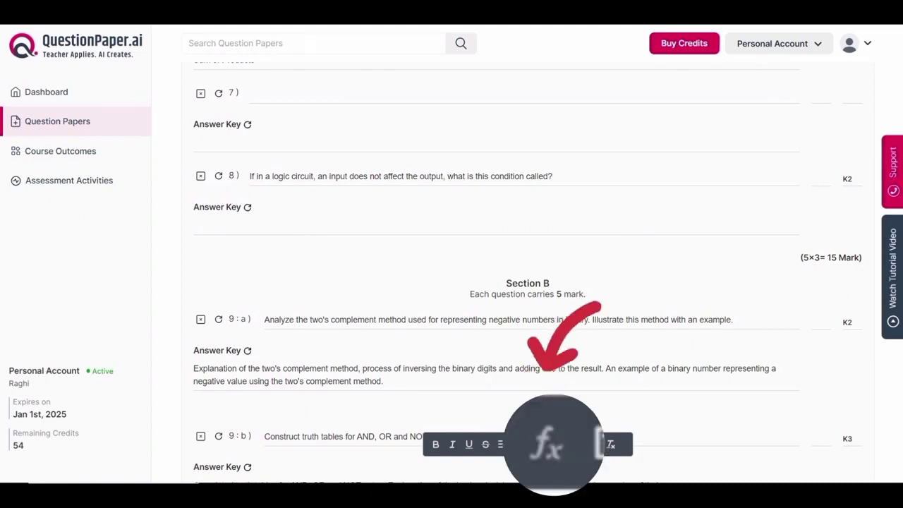
left_click(552, 445)
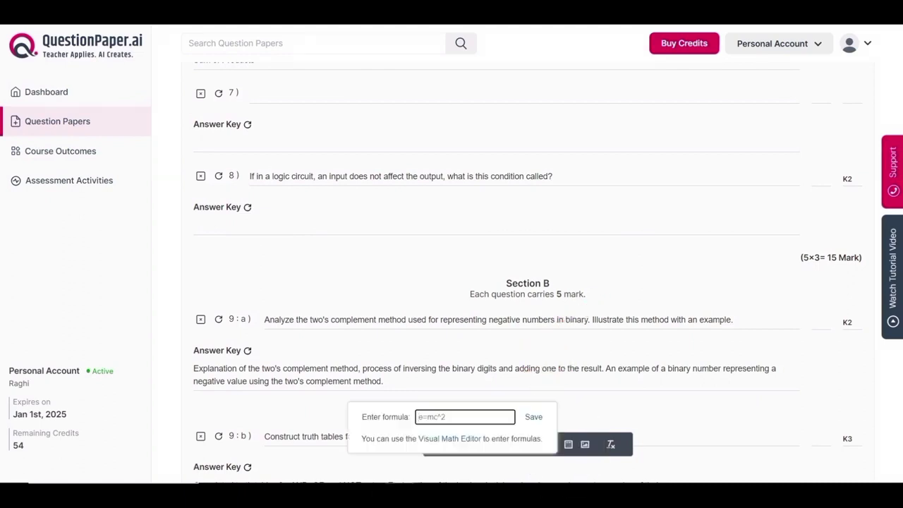
type("P(n, r) = \\frac{n!}{(n-r)!}")
key("Return")
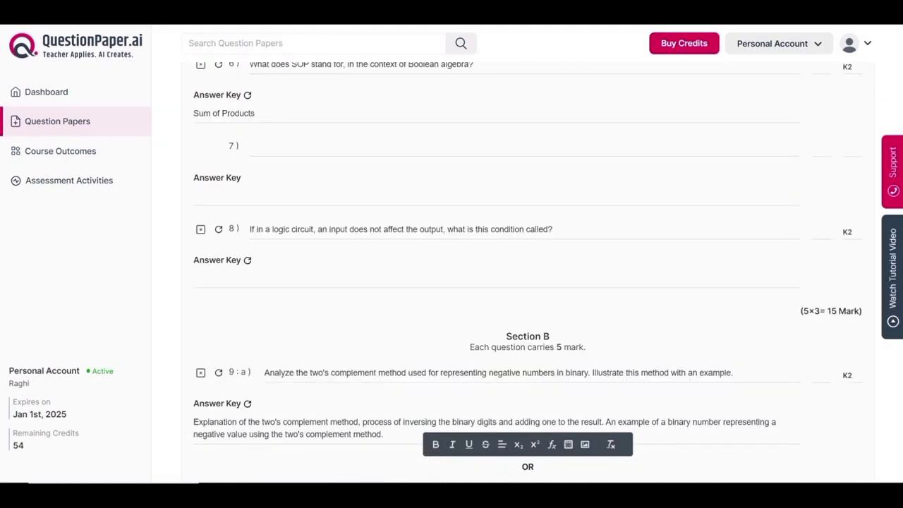
left_click(552, 445)
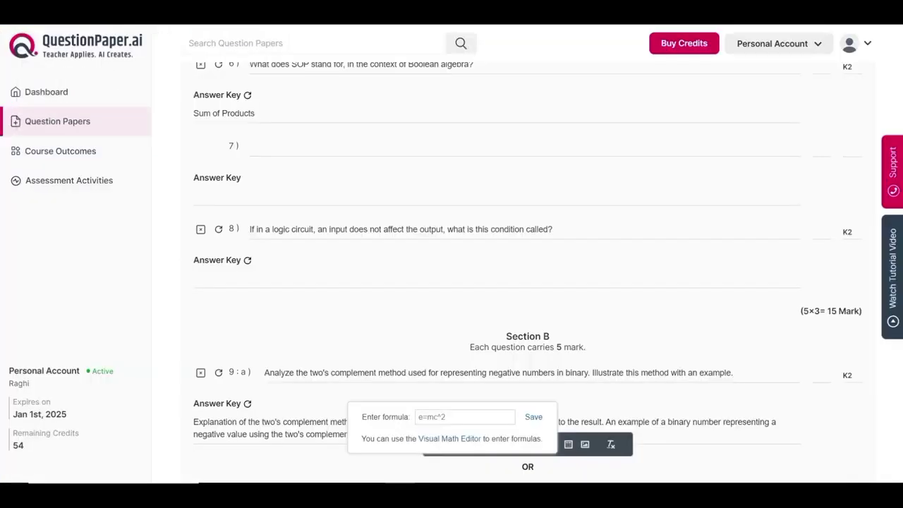
left_click(452, 417)
type("P(n, r) = \\frac{n!}{(n-r)!}")
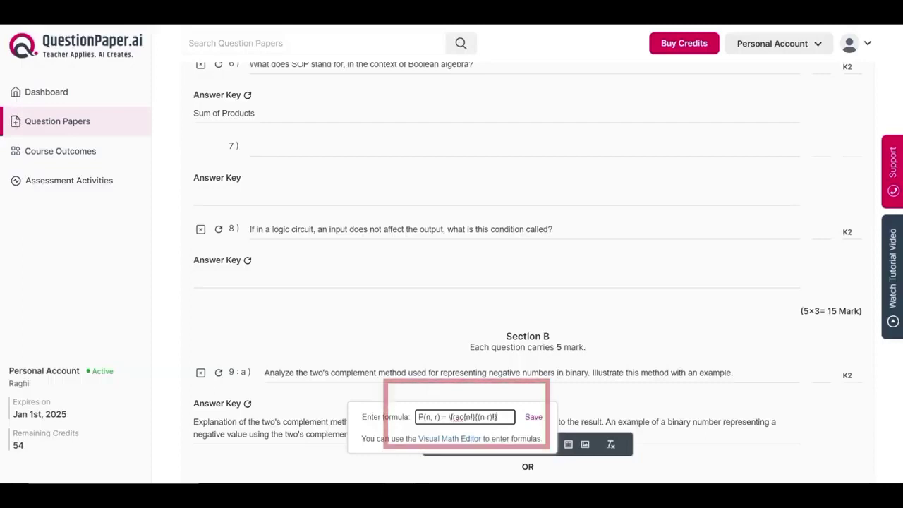
key("Return")
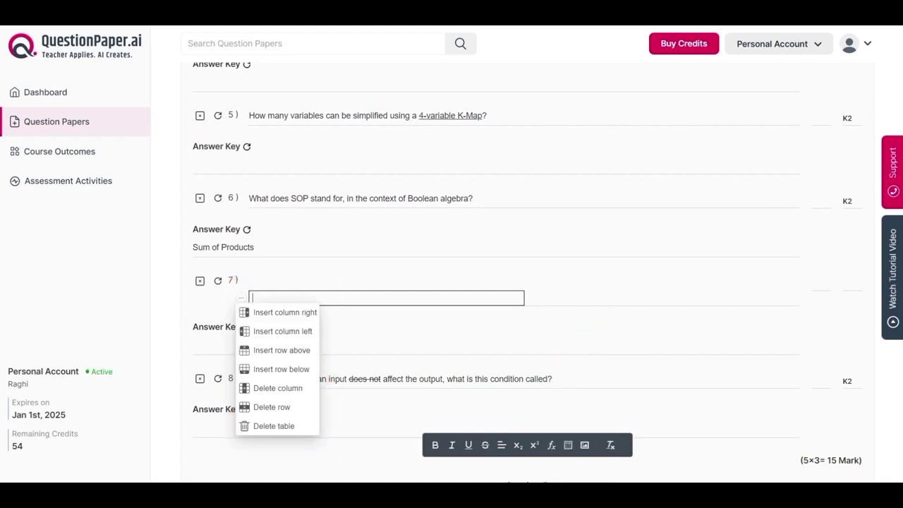
Add a column on the right plus a row above and a row below in question 7's single-cell table
left_click(284, 312)
left_click(241, 298)
left_click(282, 350)
left_click(240, 312)
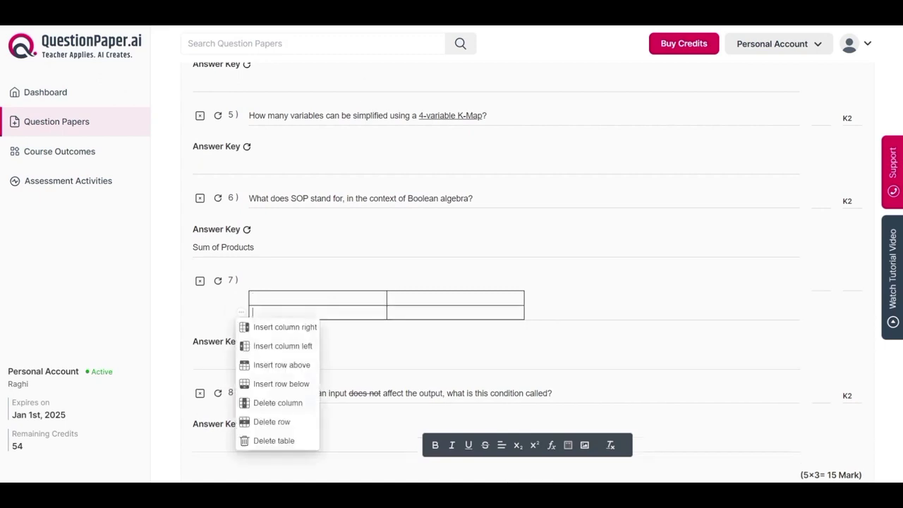
left_click(281, 384)
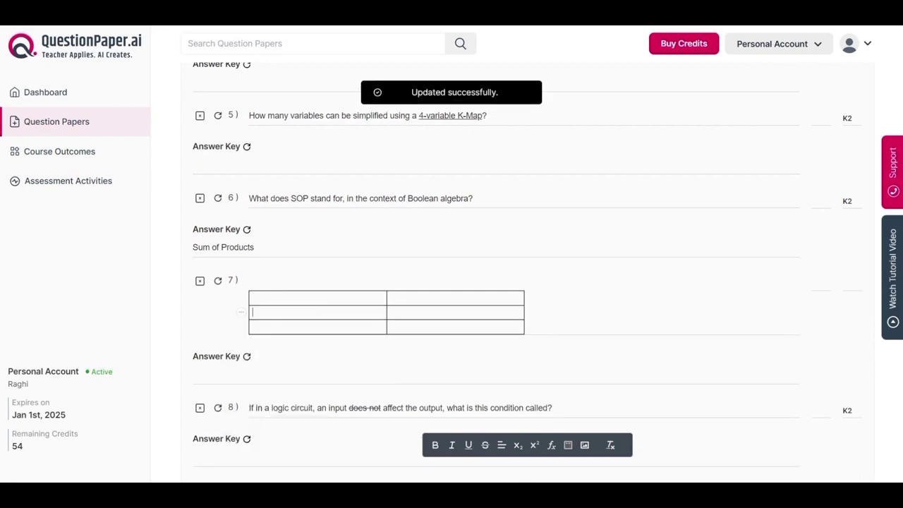
Extend question 7's truth table with bold Input, Output and Product Term columns, deleting the surplus last column
left_click(240, 312)
left_click(283, 328)
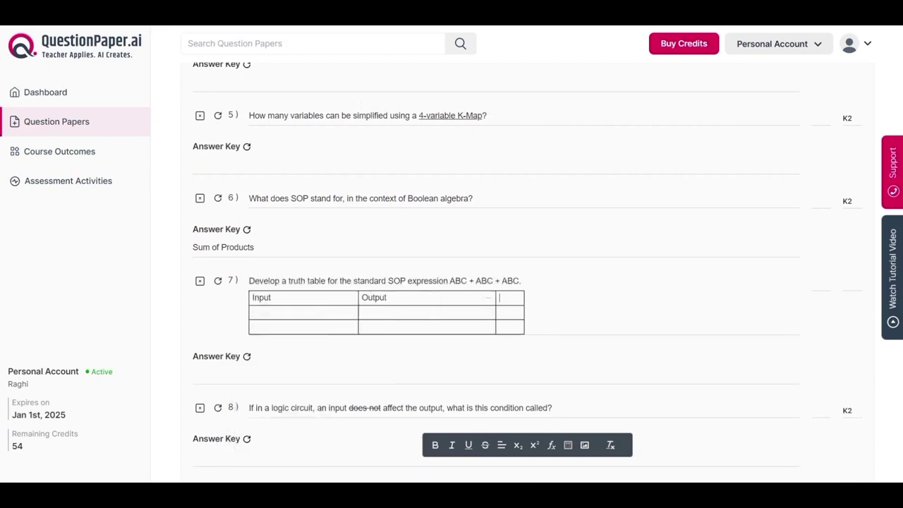
left_click(515, 297)
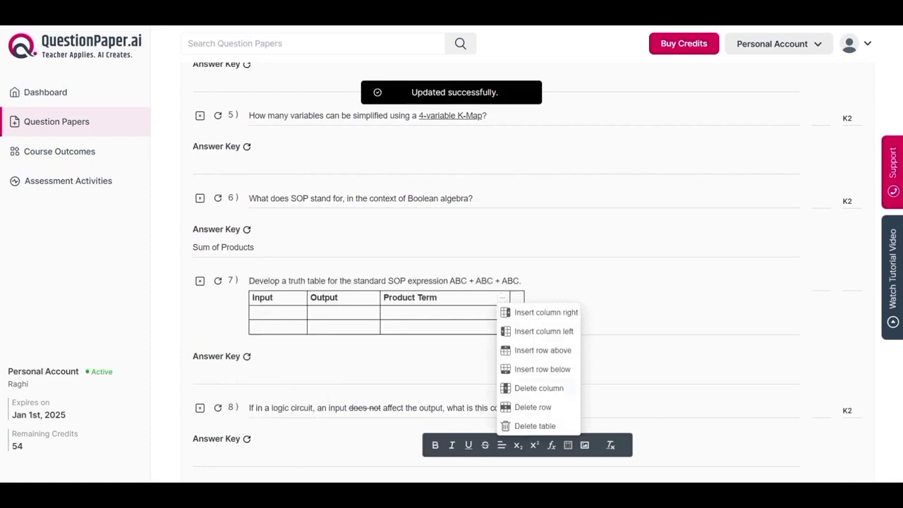
left_click(544, 388)
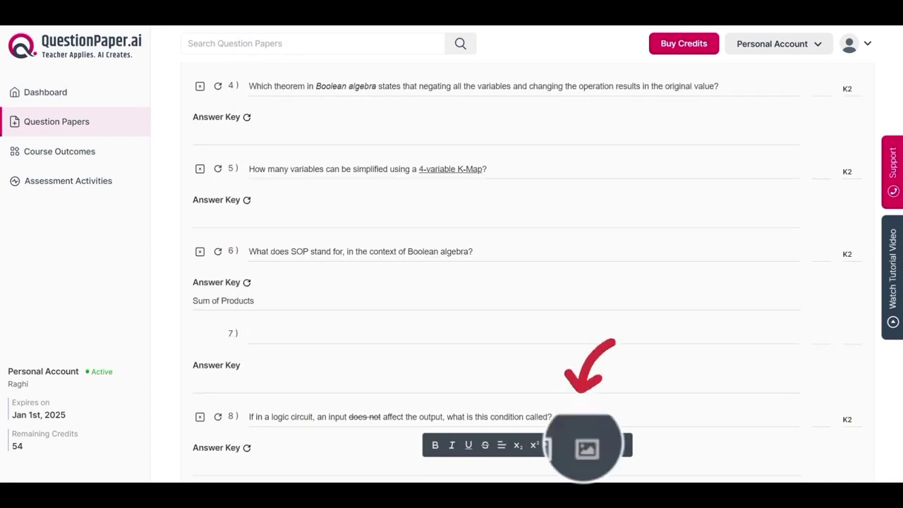
Insert the circuit image from Downloads into the empty question 7 and resize it to about 209 × 195
left_click(584, 444)
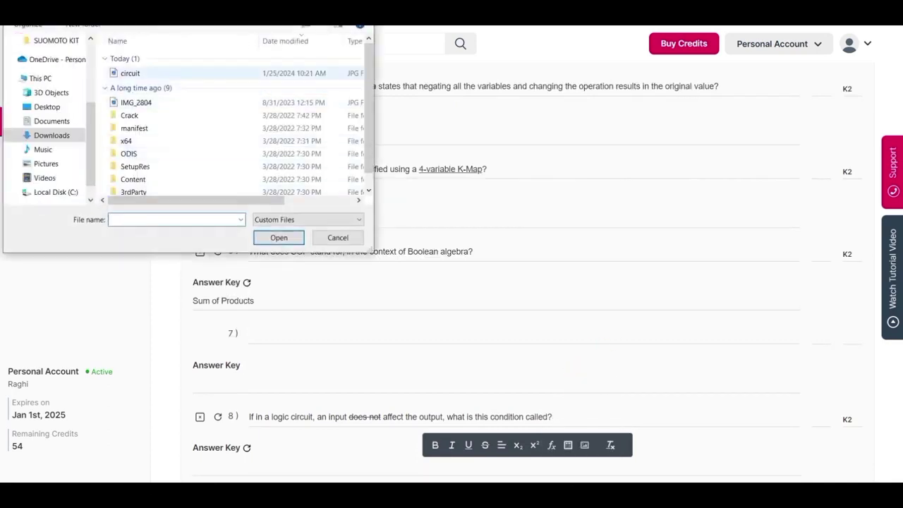
left_click(129, 72)
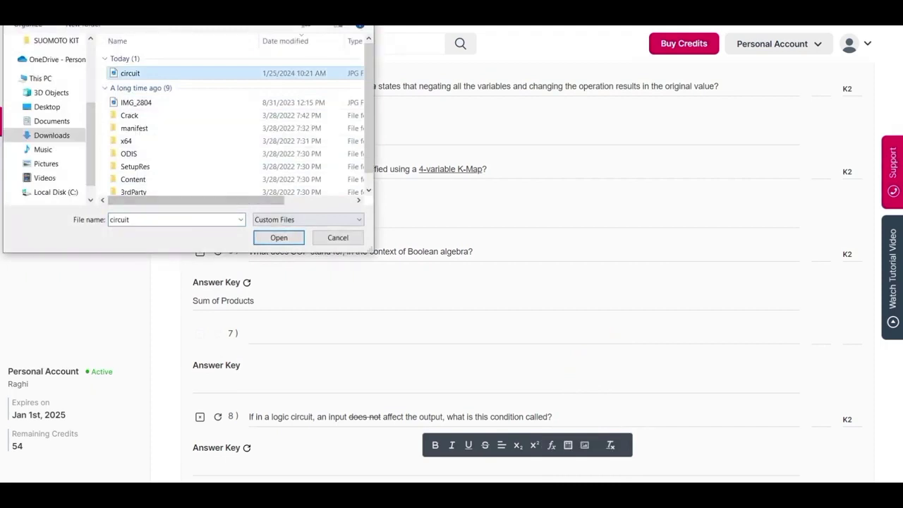
key("Return")
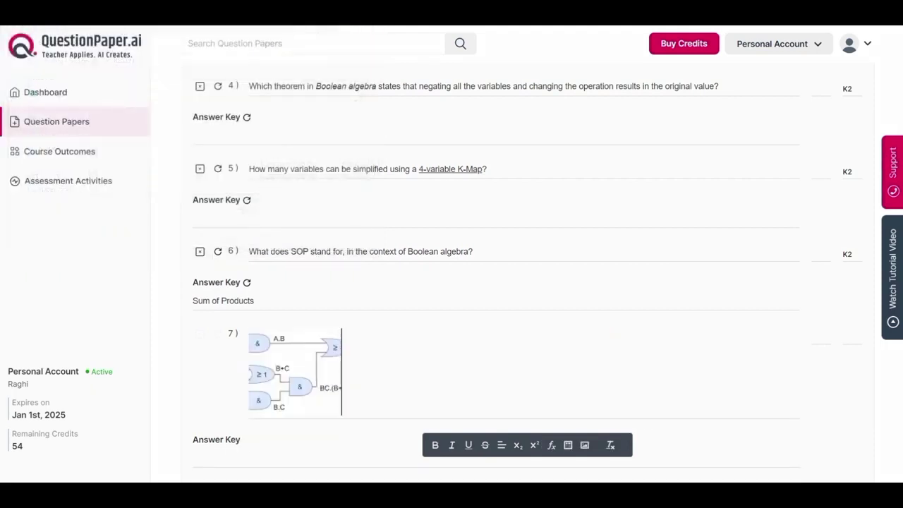
left_click(295, 370)
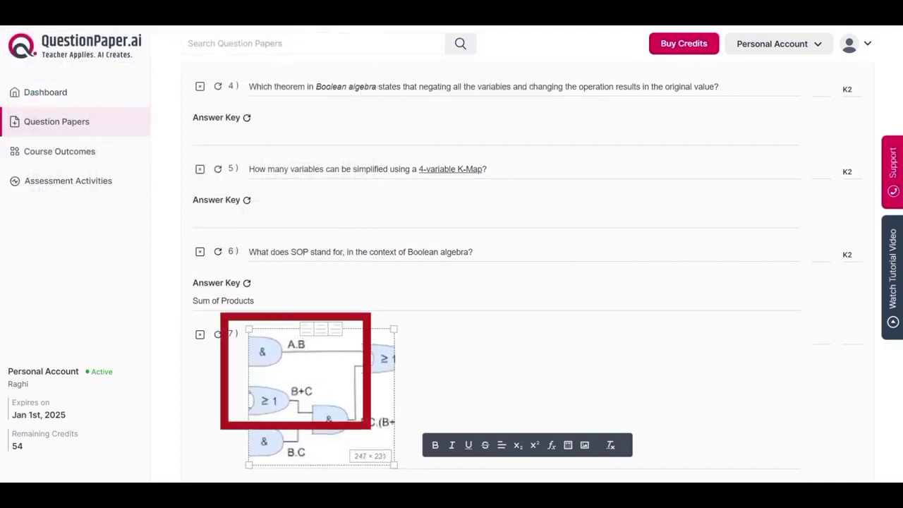
left_click_drag(341, 415, 372, 444)
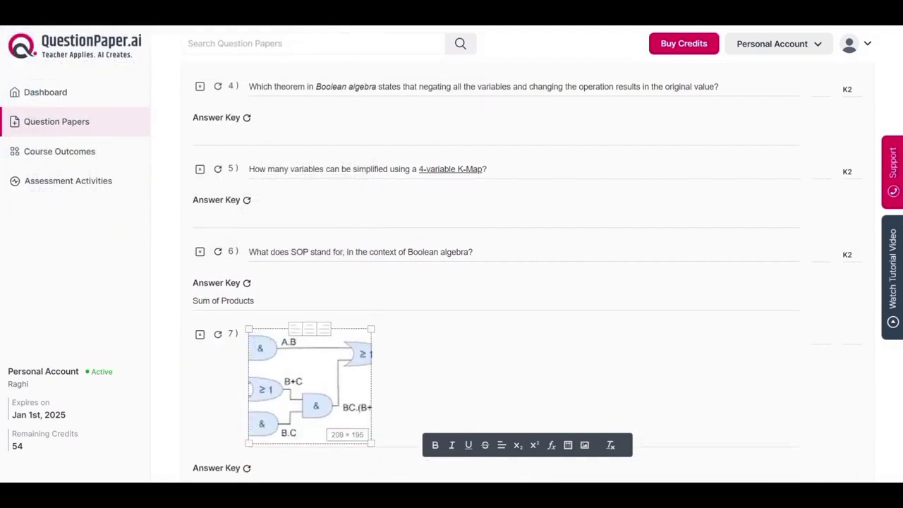
Select the struck-through words "does not" in question 8
scroll(494, 283, "down", 3)
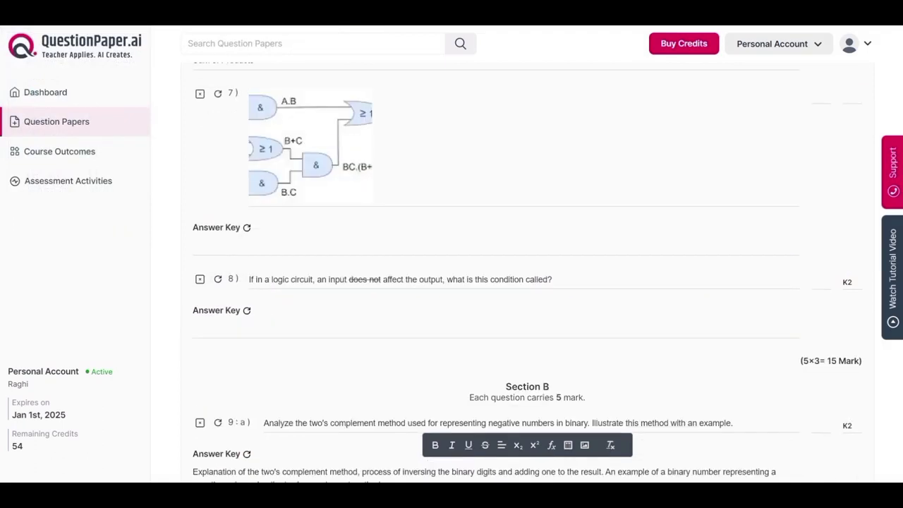
left_click_drag(349, 280, 387, 279)
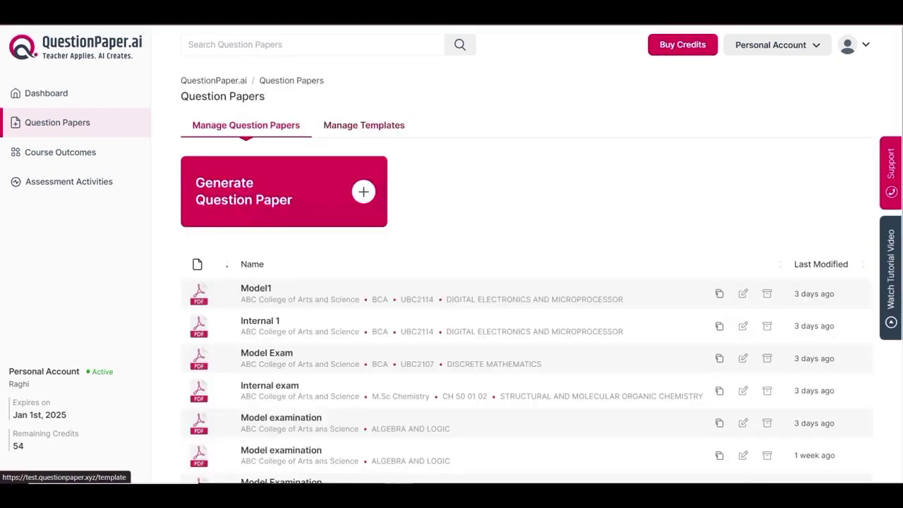
Start a new question paper template and name it "Model Examination"
left_click(364, 125)
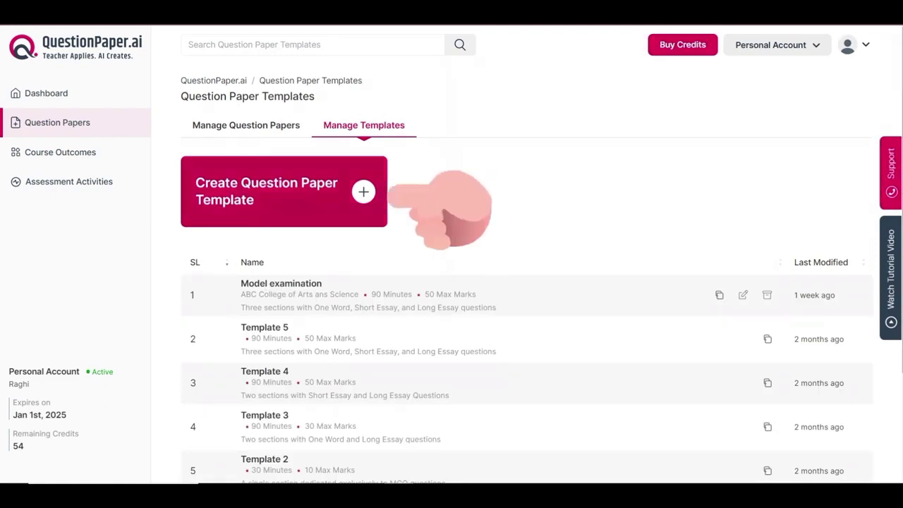
left_click(364, 192)
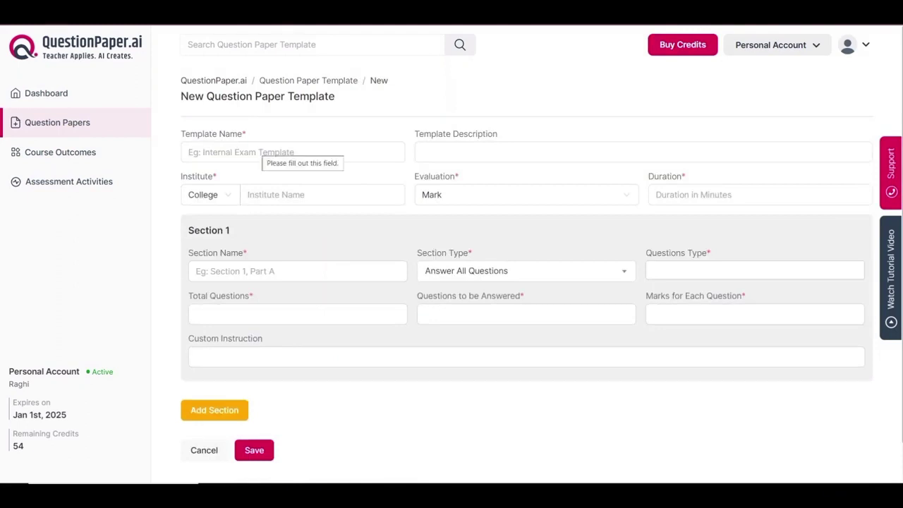
left_click(262, 150)
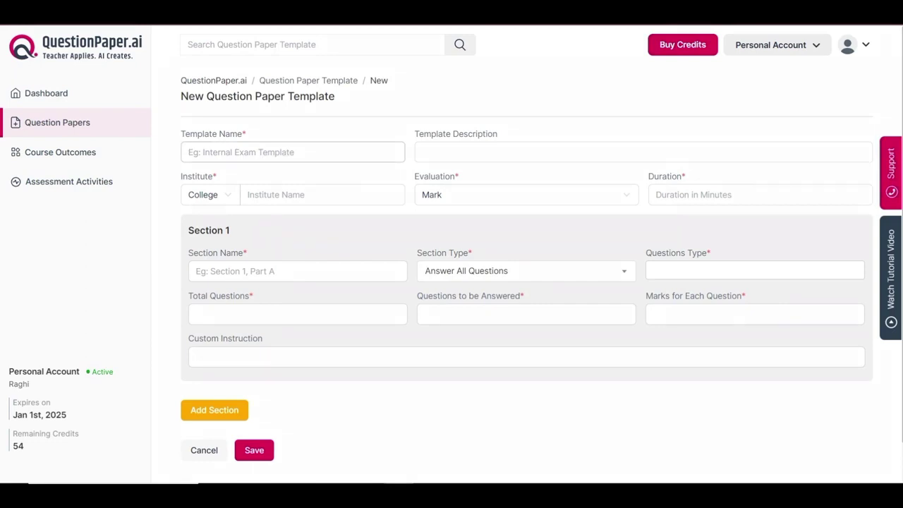
type("Mo")
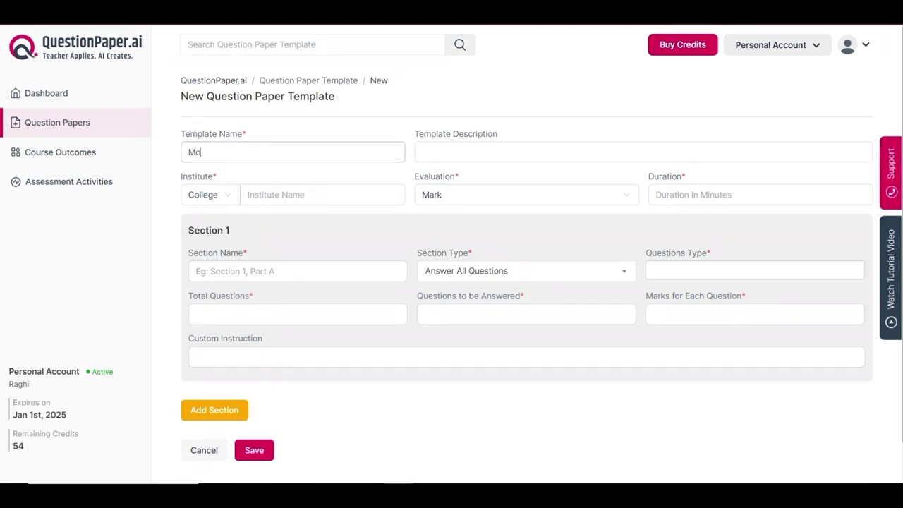
type("del Examination")
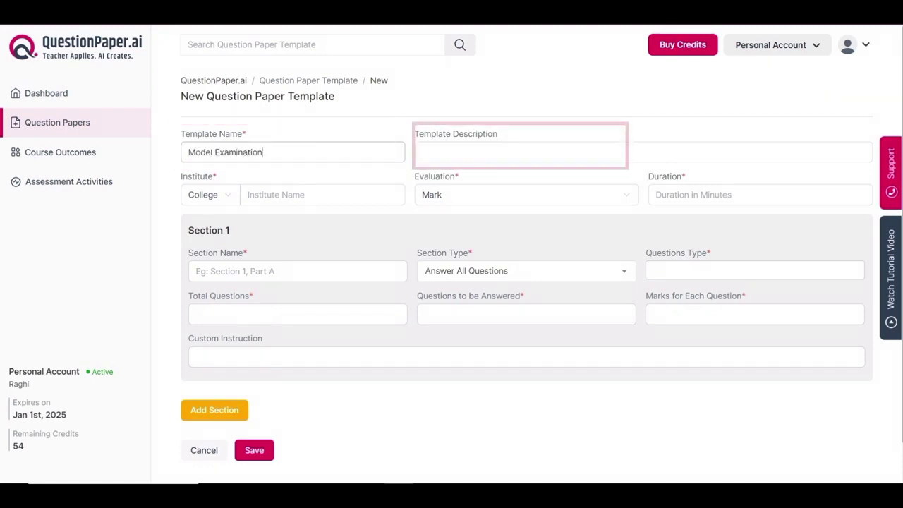
Enter the template description "Three sections with MCQ, short essay, and long essay questions"
left_click(422, 152)
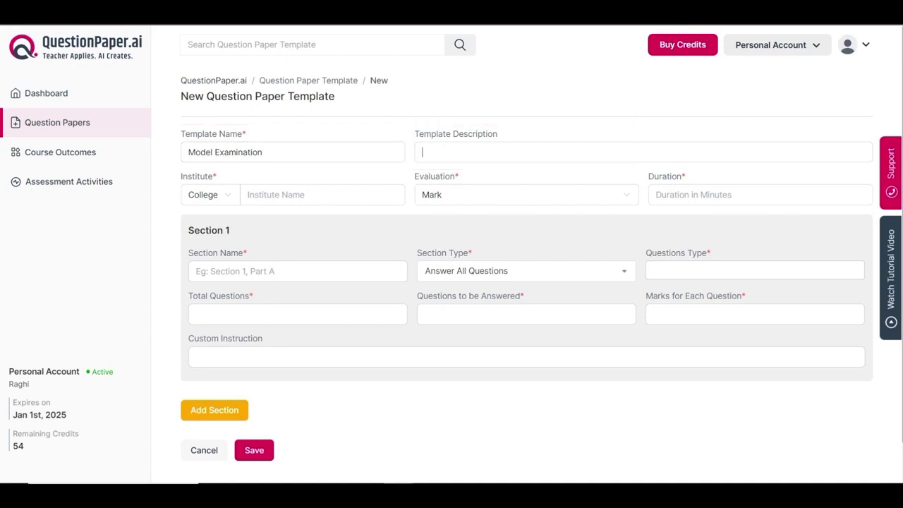
type("Three sections with MCQ, short essay, and long essay questions")
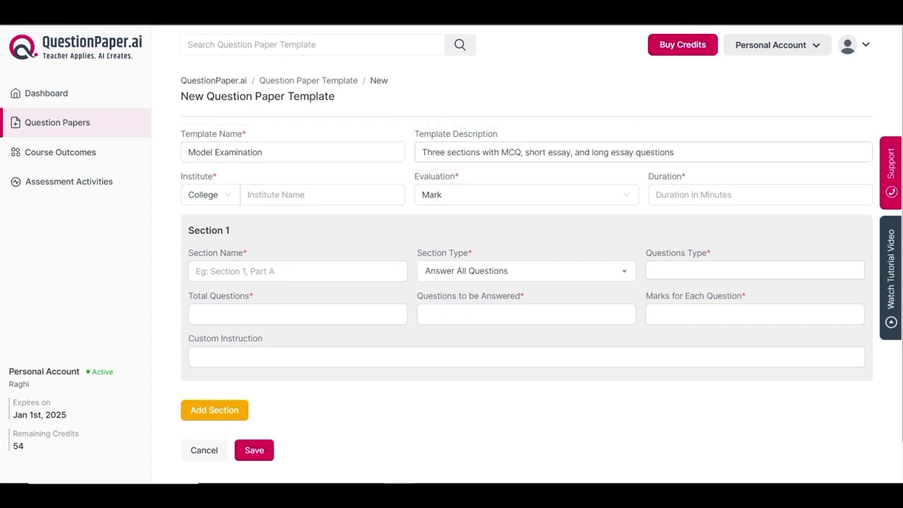
key("Return")
Set the template's institute type to College and its name to "ABC College of Arts and Science"
left_click(210, 195)
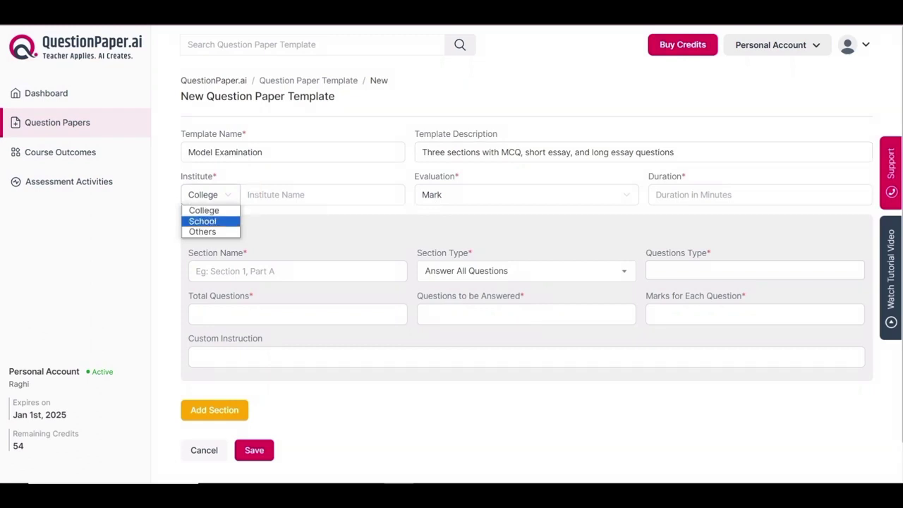
key("Up")
key("Return")
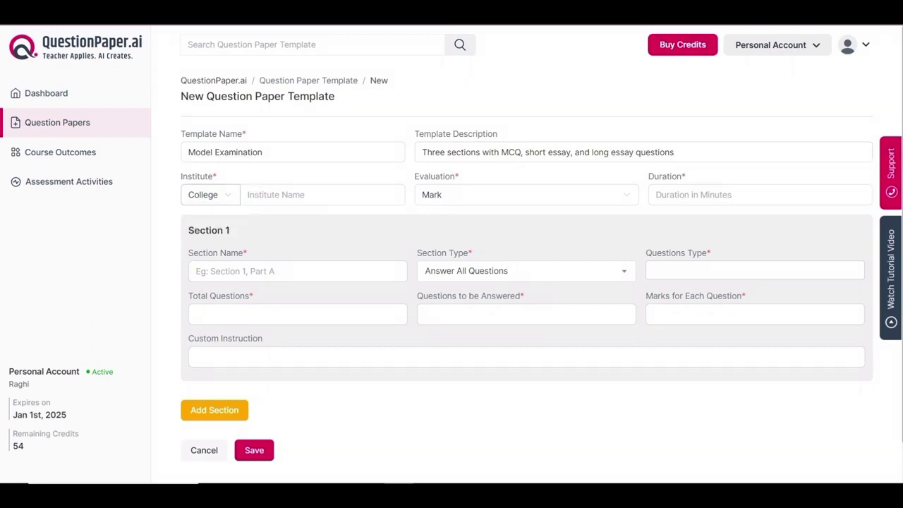
key("Return")
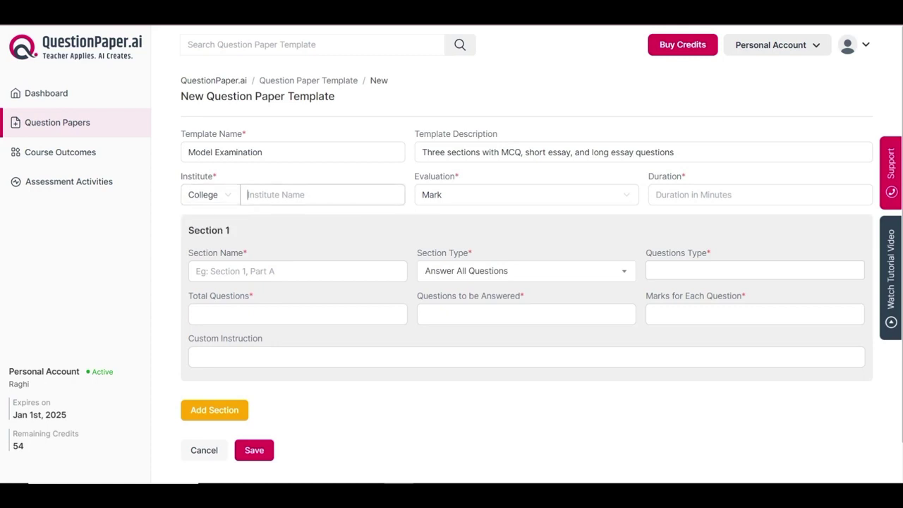
type("ABC")
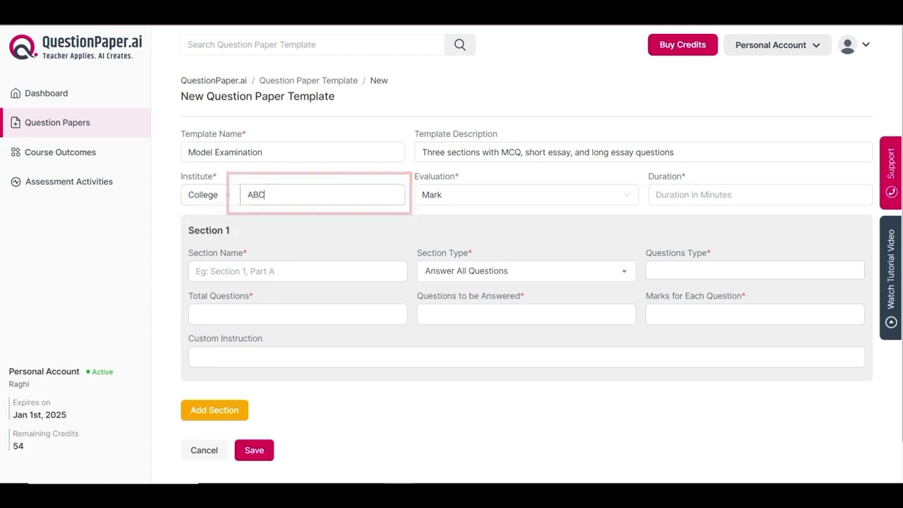
type(" College of")
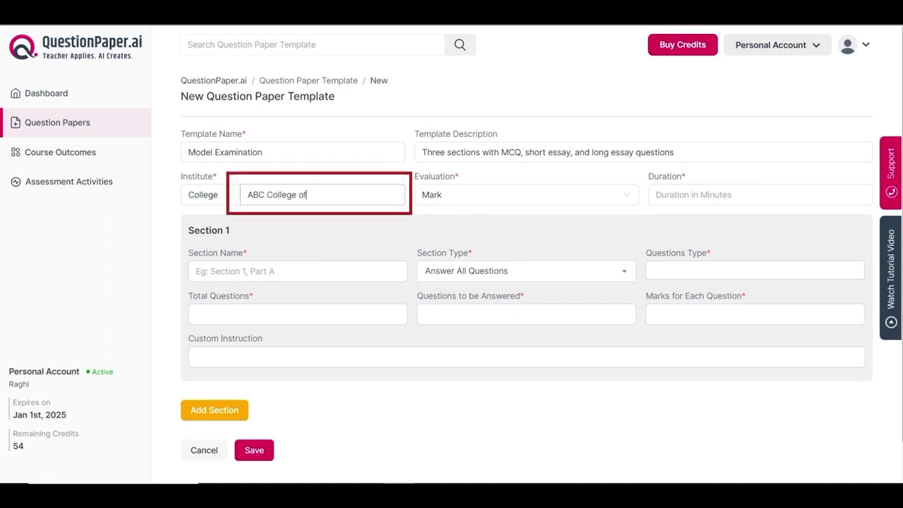
type(" Arts and Science")
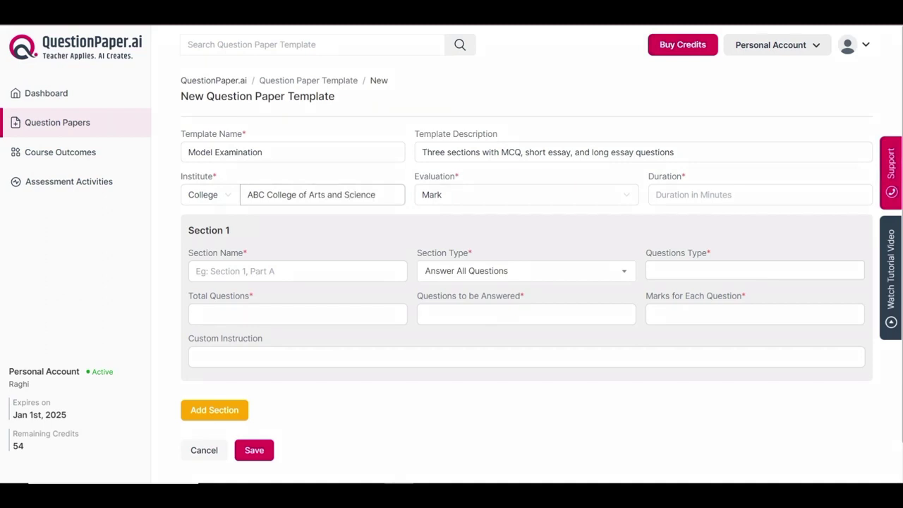
Set the template's evaluation to Mark and its duration to 60 minutes
left_click(525, 194)
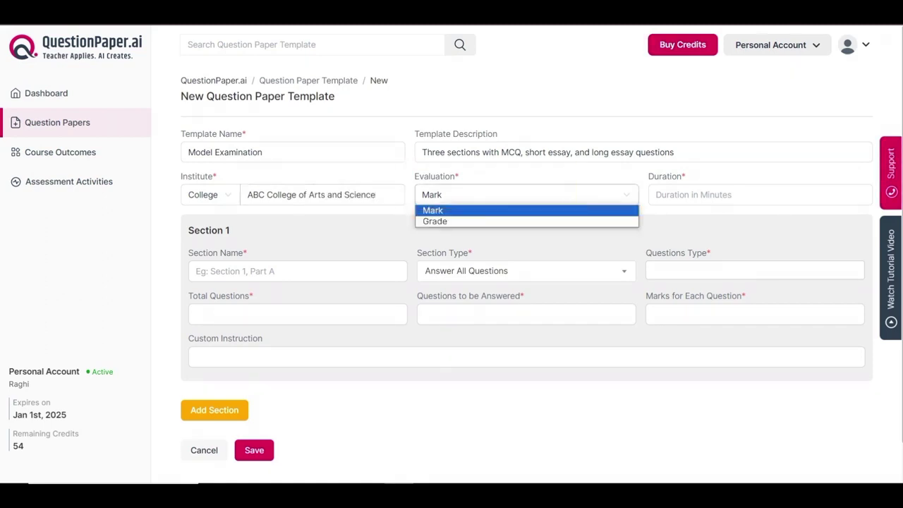
key("Down")
key("Up")
key("Return")
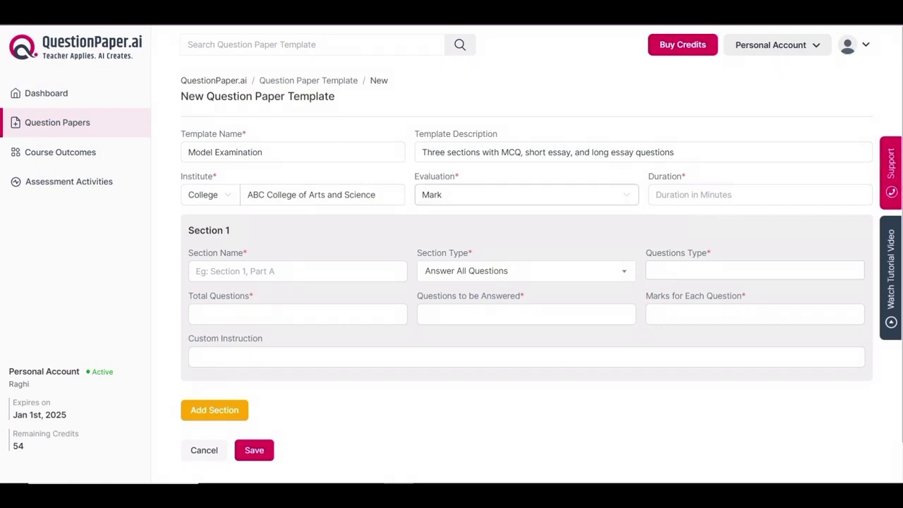
left_click(760, 195)
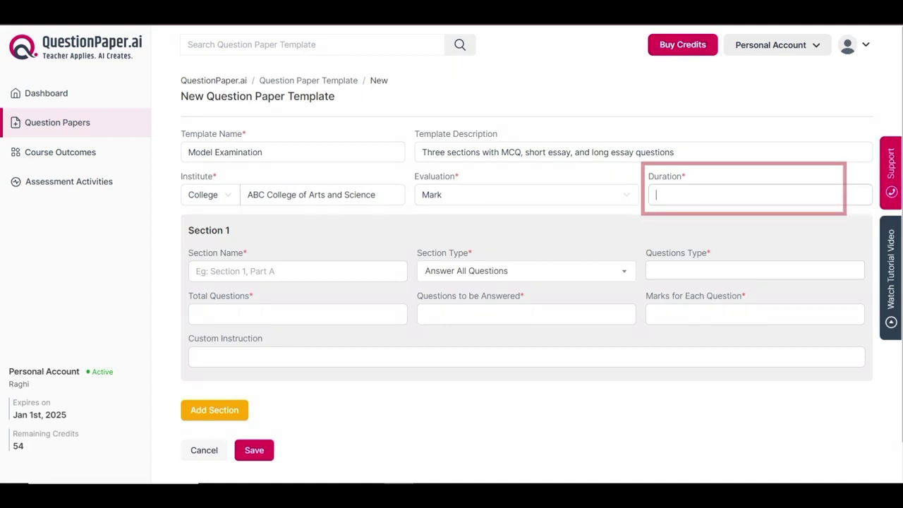
type("60")
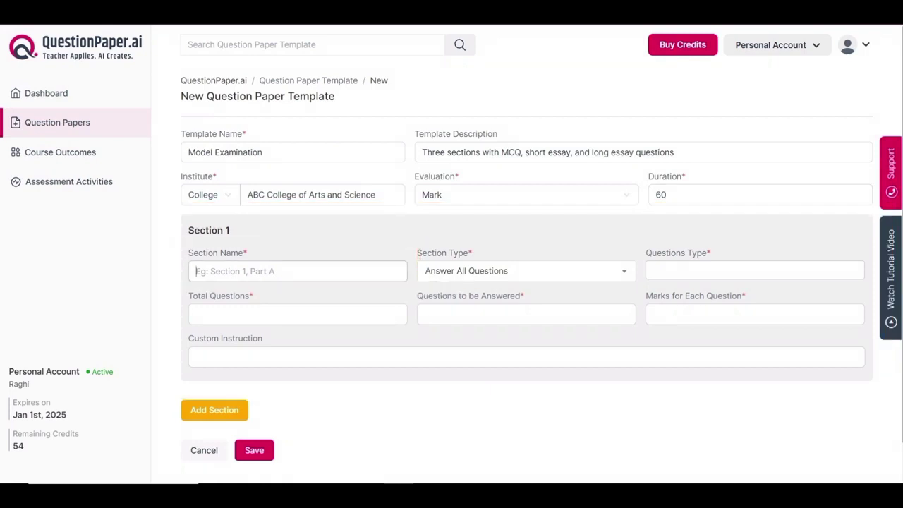
Name Section 1 "Part A" and set its section type to Answer All Questions
type("Pa")
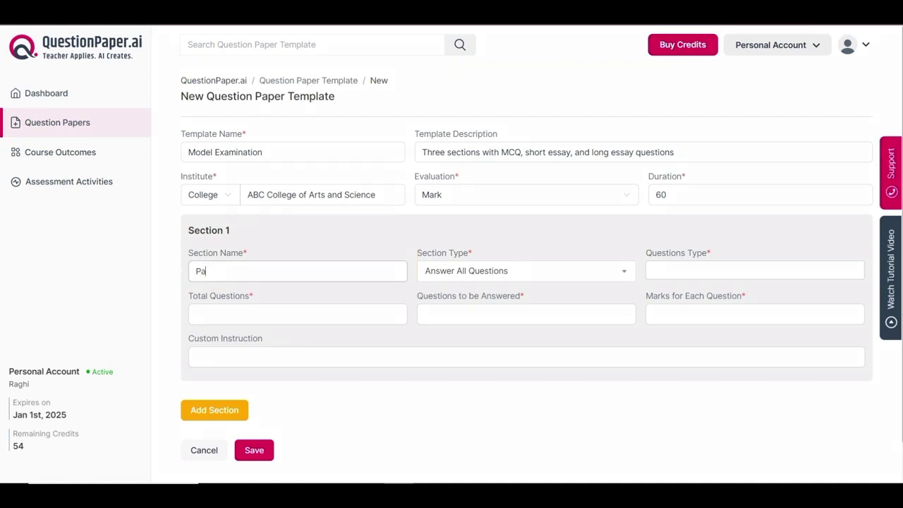
type("rt A")
left_click(525, 271)
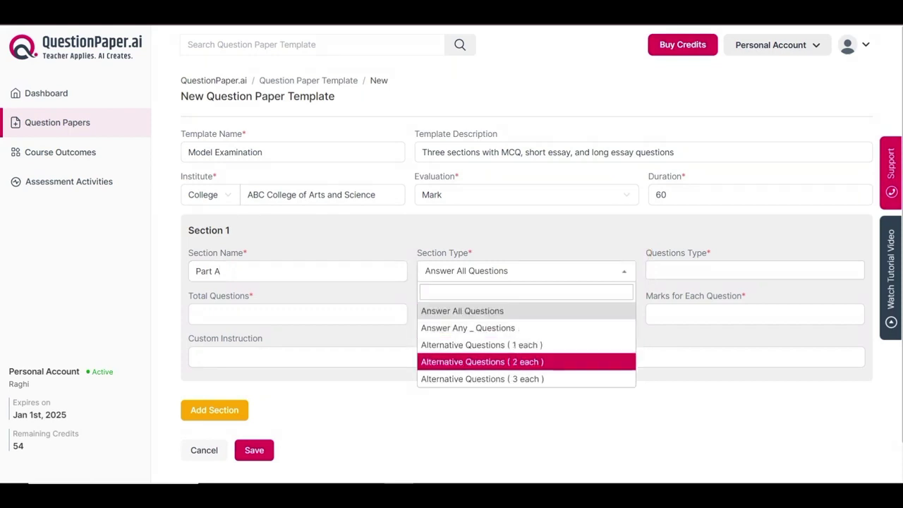
key("Down")
key("Up")
key("Up")
key("Up")
key("Up")
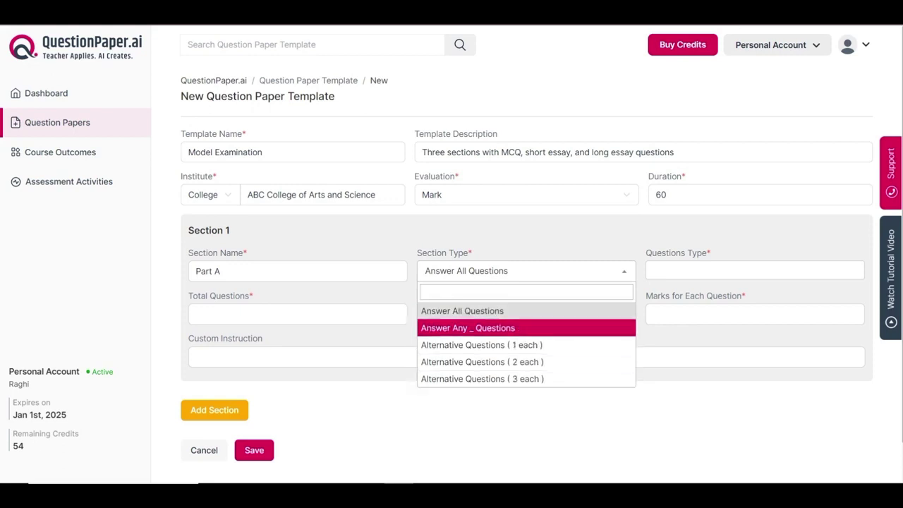
key("Return")
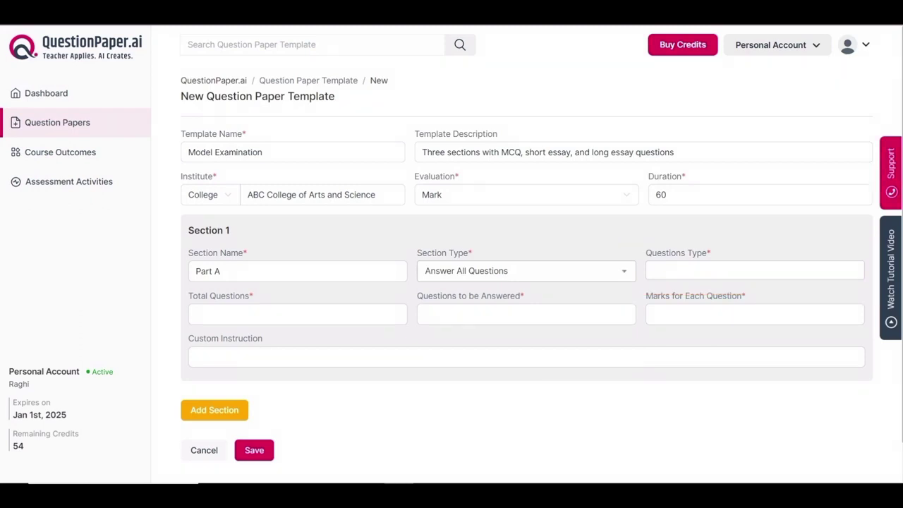
Look through the question types offered for Section 1
left_click(754, 270)
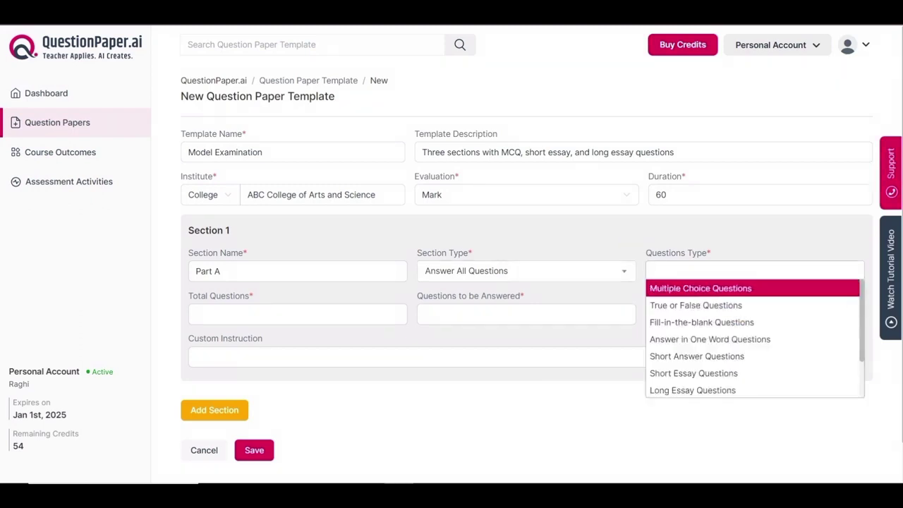
key("Down")
key("Down")
key("Down")
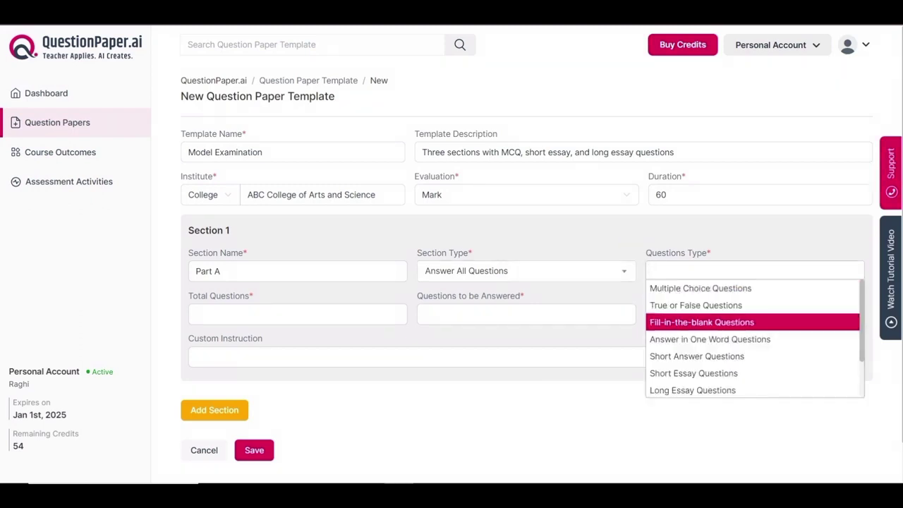
key("Down")
key("Down")
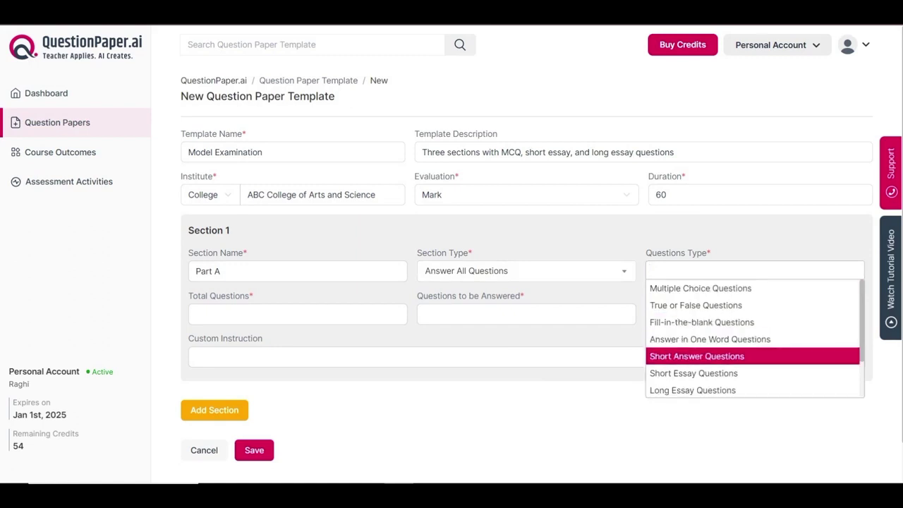
key("Down")
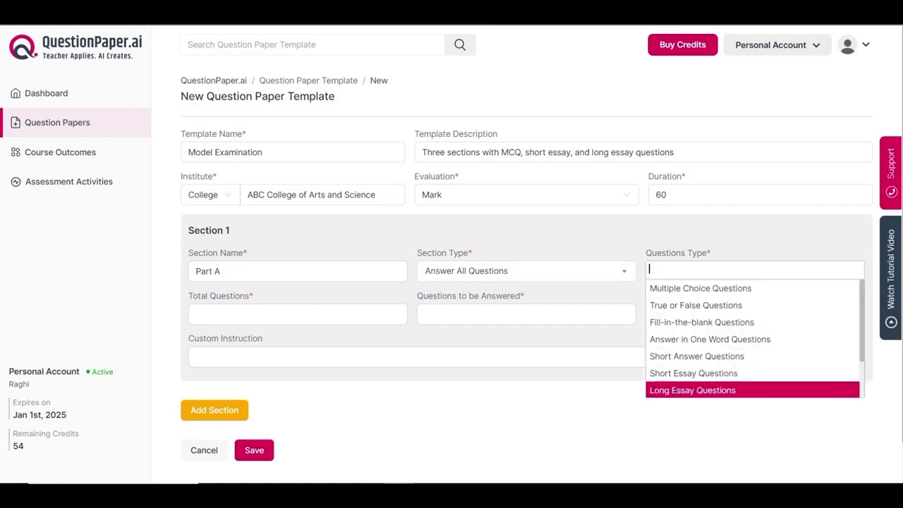
key("Down")
key("Down")
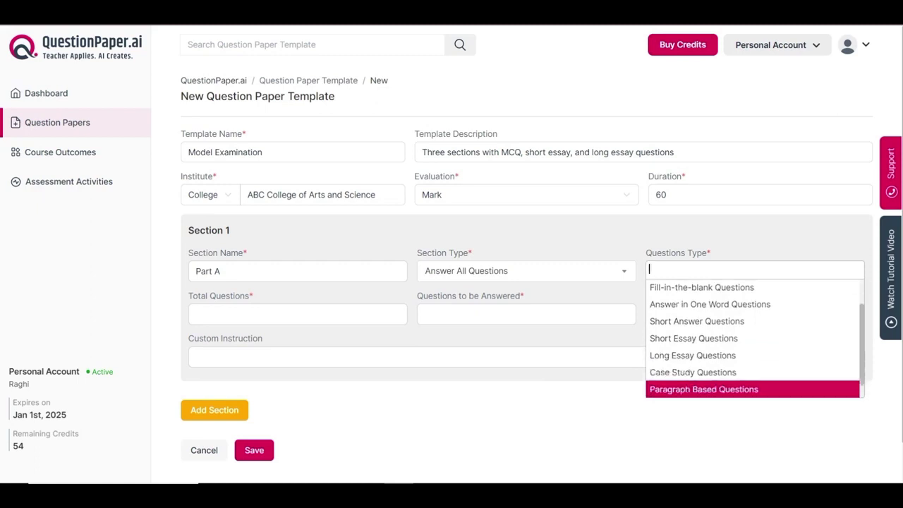
key("Down")
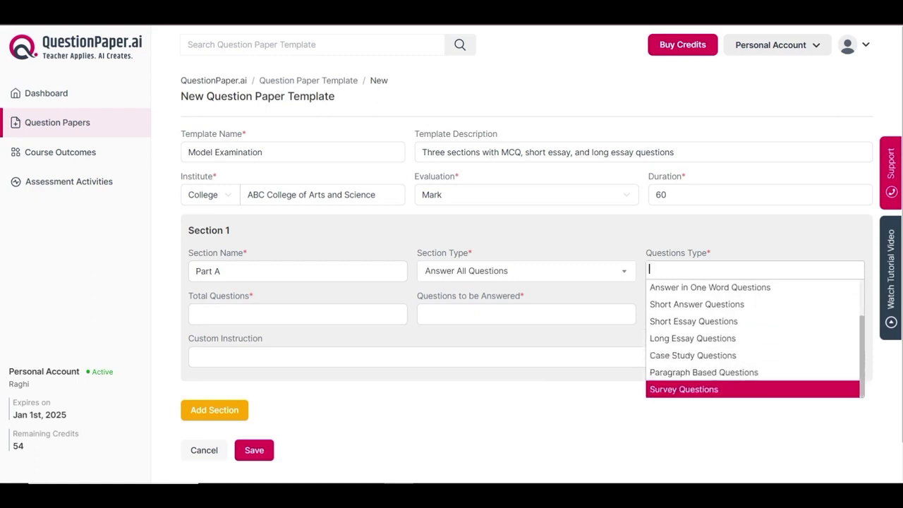
key("Up")
key("Up")
key("Up")
key("Up")
key("Up")
key("Up")
key("Down")
key("Down")
key("Down")
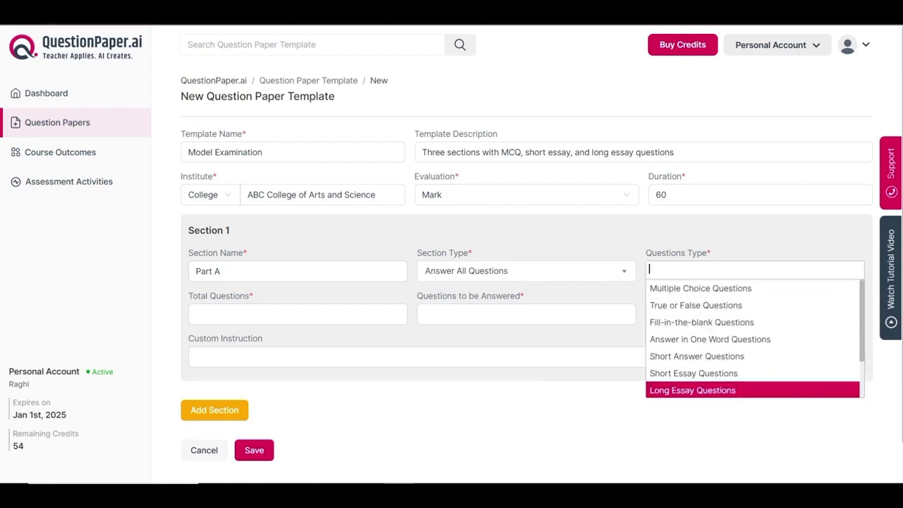
Set Section 1's question type to Multiple Choice Questions
key("Up")
key("Up")
key("Up")
key("Up")
key("Up")
key("Up")
key("Return")
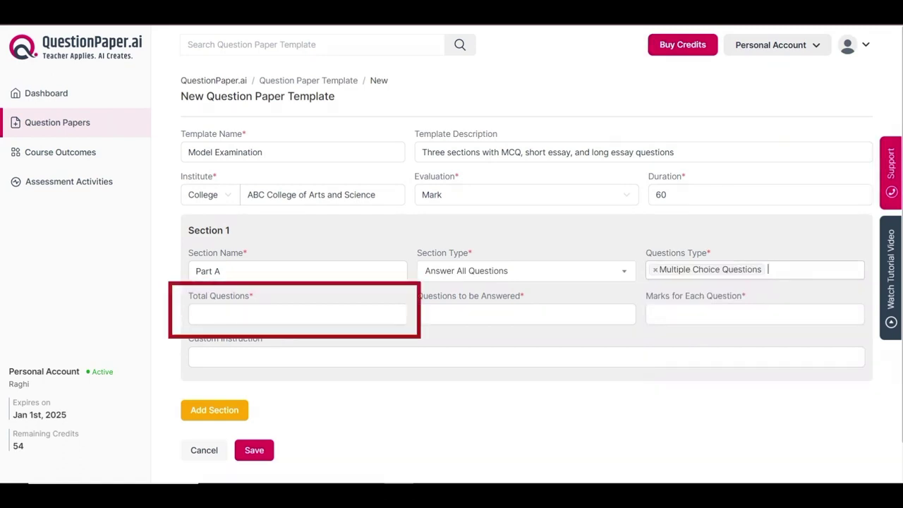
Set both the total questions and the questions to be answered in Section 1 to 10
left_click(196, 314)
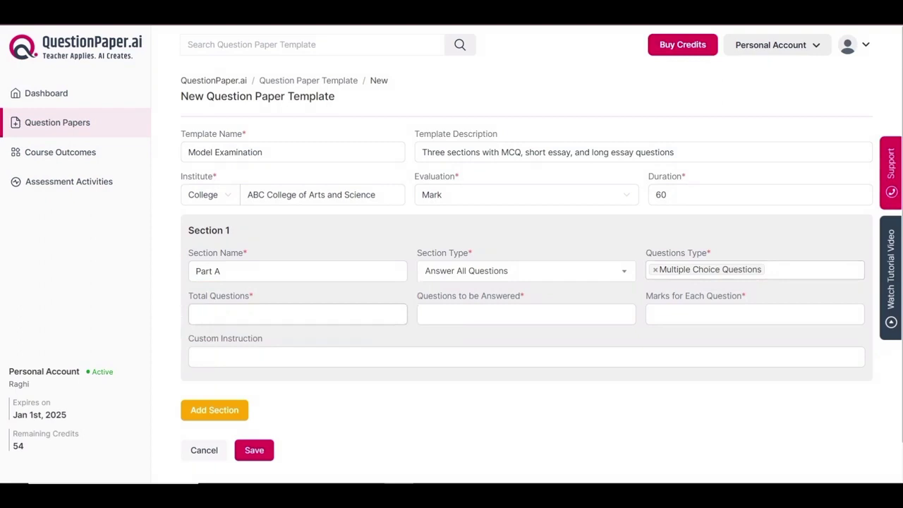
type("10")
left_click(425, 314)
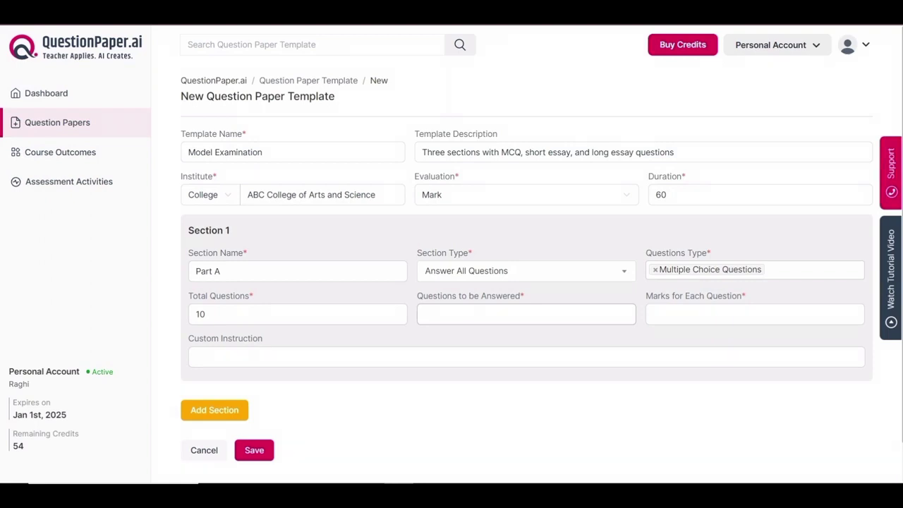
type("10")
Set Section 1 to 1 mark per question and enter the custom instruction "सभी प्रश्नों का उत्तर दें। प्रत्येक प्रश्न 1 मार्क का है।"
left_click(755, 314)
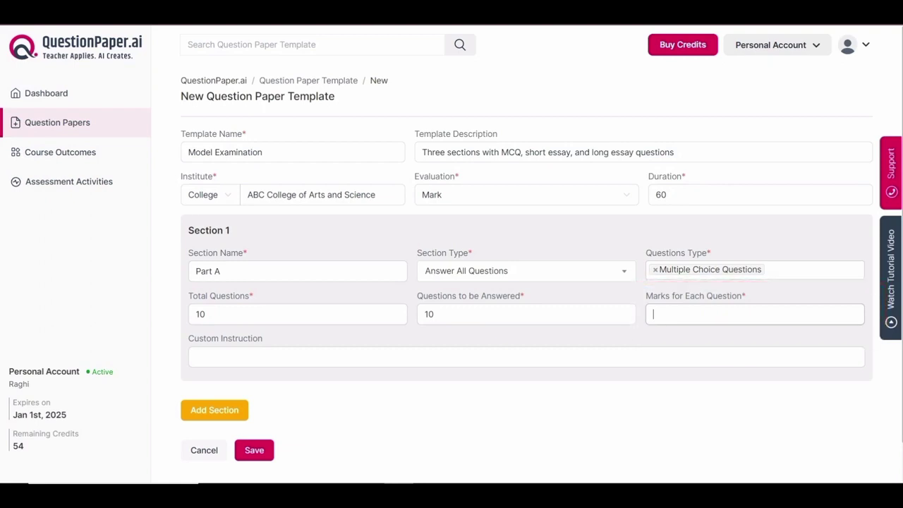
type("1")
left_click(526, 357)
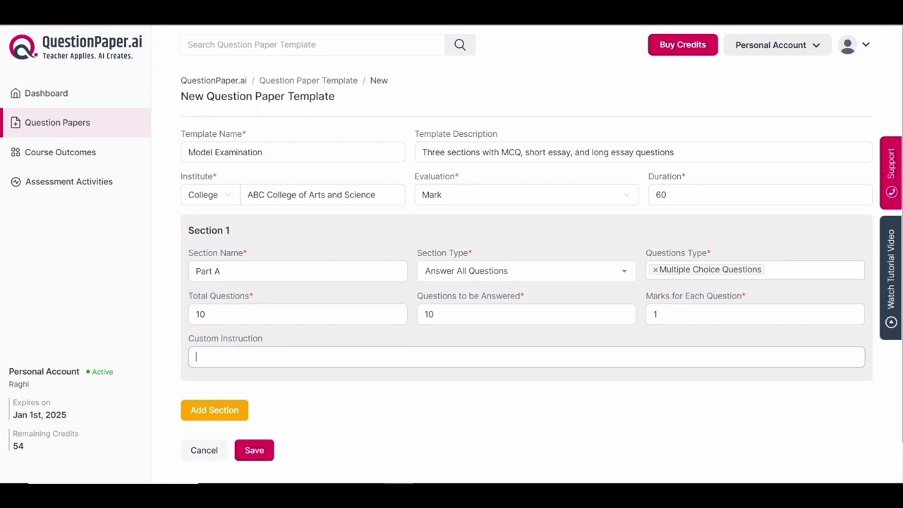
type("सभी प्रश्नों का उत्तर दें। प्रत्येक प्रश्न 1 मार्क का है।")
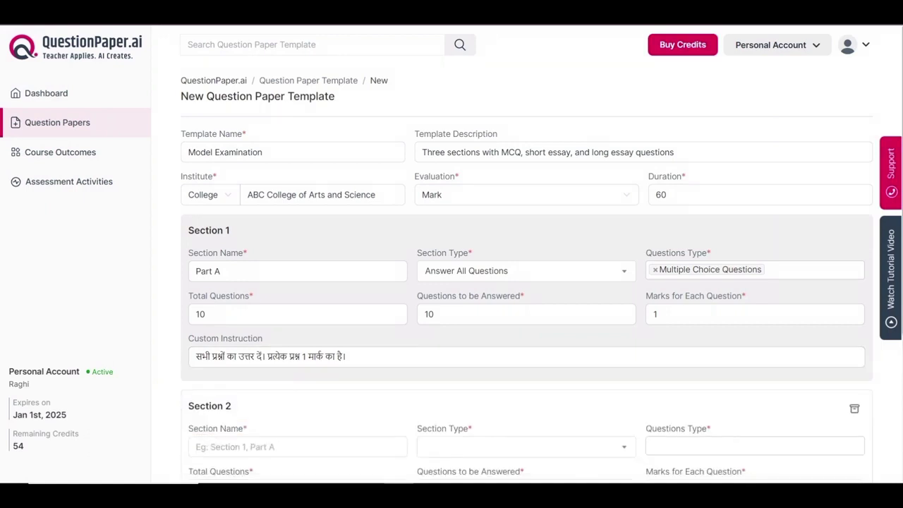
Add Section 2, name it "Part B" and set its section type to Answer Any _ Questions
scroll(526, 282, "down", 3)
left_click(297, 234)
type("Part B")
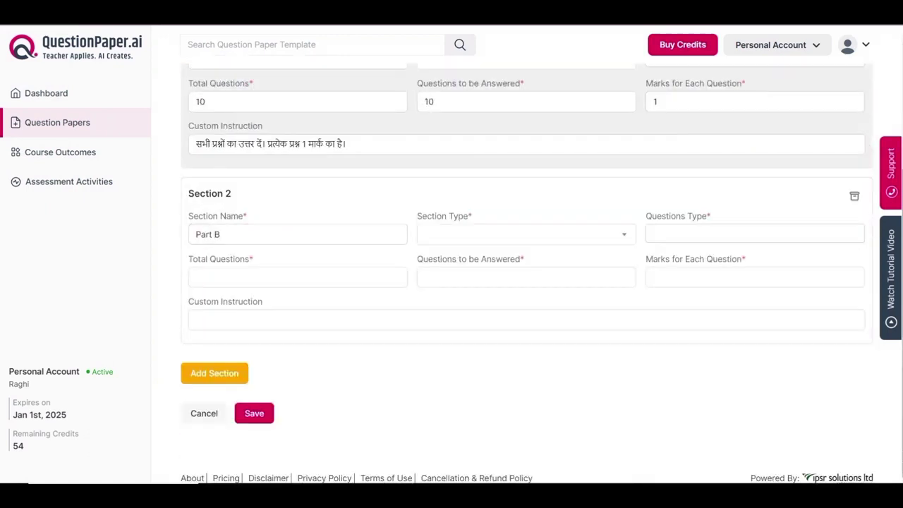
left_click(527, 234)
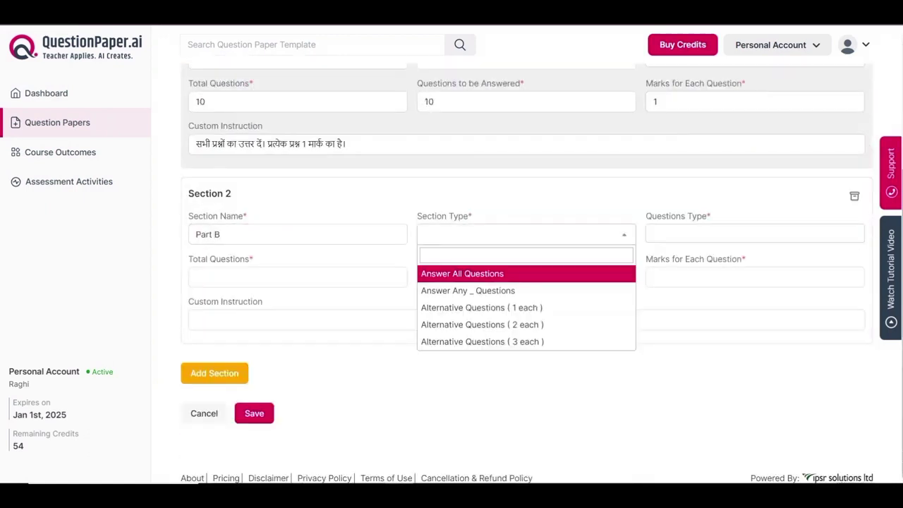
key("Return")
Set Section 2's question type to Short Essay Questions
key("Tab")
key("Down")
key("Down")
key("Down")
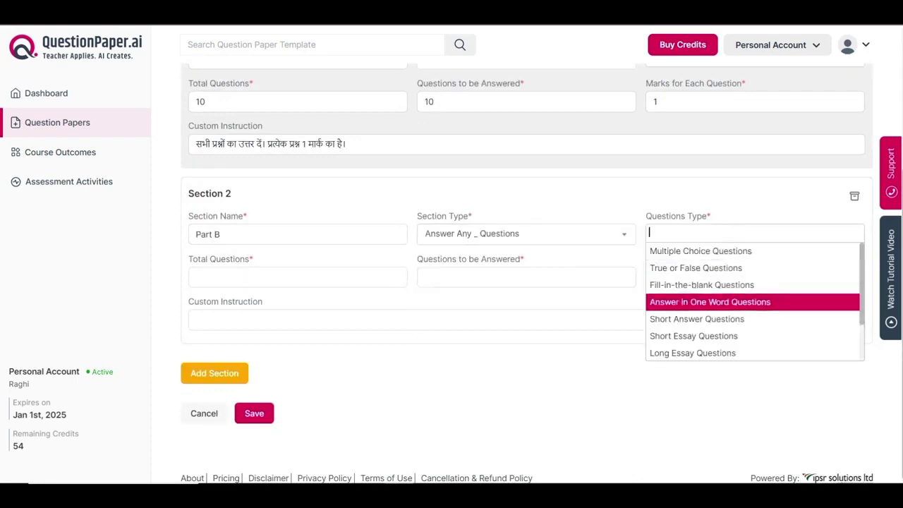
key("Down")
key("Down")
key("Return")
Set Section 2 to 10 total questions with 5 questions to be answered
key("Tab")
type("10")
key("Tab")
type("5")
Set Section 2 to 5 marks per question and enter the custom instruction "पाँच सवालों का जवाब दें। प्रत्येक प्रश्न 5 अंकों का है।"
key("Tab")
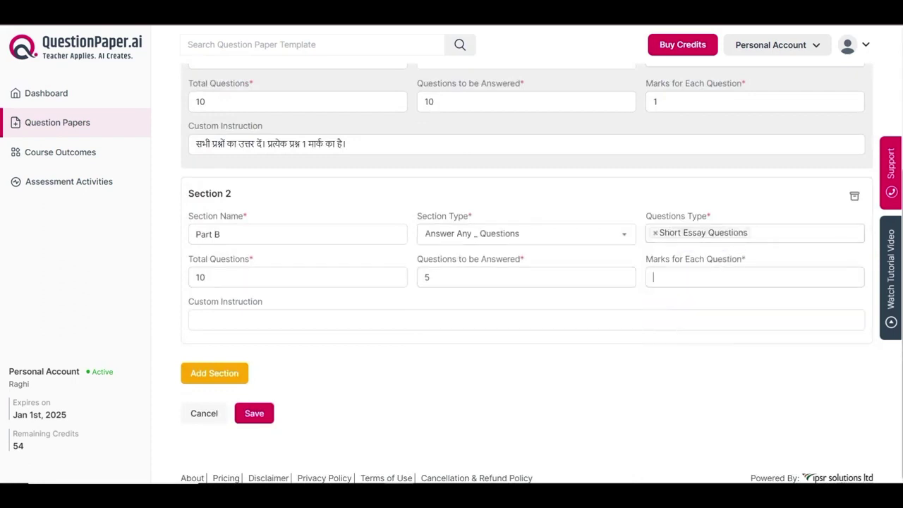
type("5")
key("Tab")
type("पाँच सवालों का जवाब दें। प्रत्येक प्रश्न 5 अंकों का है।")
Add Section 3, name it "Part C" and set its section type to Alternative Questions ( 1 each )
key("Tab")
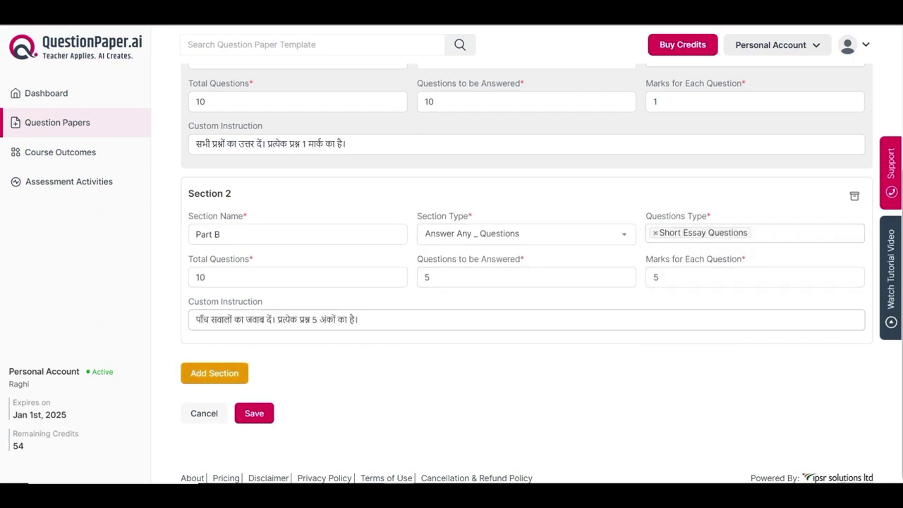
key("Return")
type("Part B")
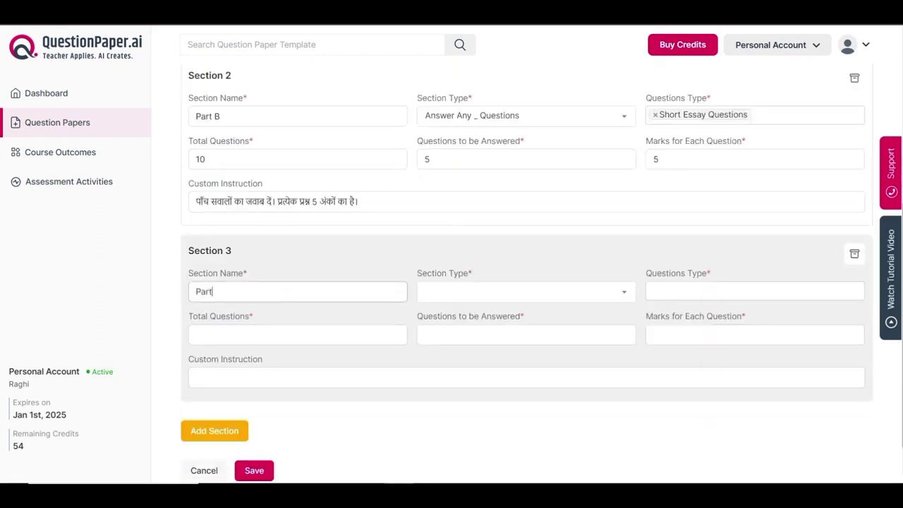
key("BackSpace")
type("C")
key("Tab")
key("Down")
key("Down")
key("Return")
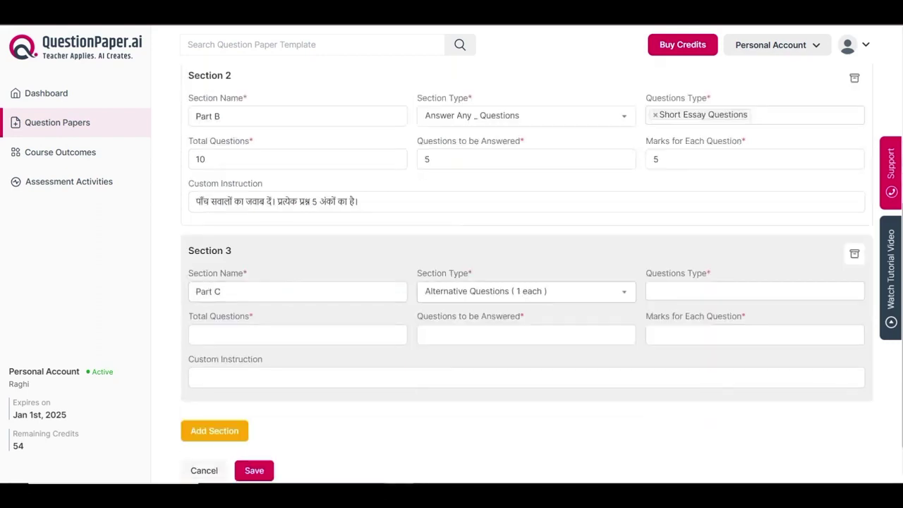
Set Section 3's question type to Long Essay Questions
key("Tab")
key("Down")
key("Down")
key("Down")
key("Down")
key("Down")
key("Down")
key("Return")
Set Section 3 to 10 total questions, 5 questions to be answered and 10 marks for each question
key("Tab")
type("10")
key("Tab")
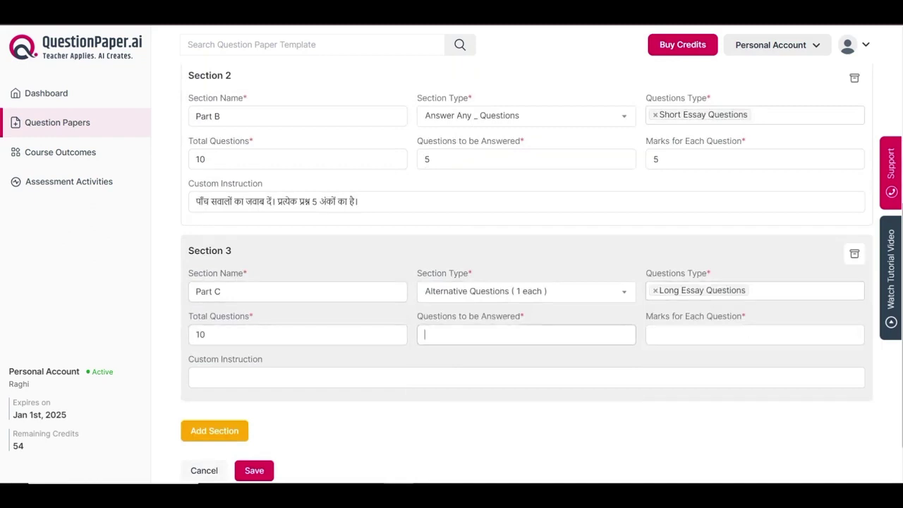
type("5")
key("Tab")
type("10")
Enter Section 3's custom instruction "पाँच सवालों का जवाब दें। प्रत्येक प्रश्न 10 अंकों का है।" and save the template
key("Tab")
type("पाँच सवालों का जवाब दें। प्रत्येक प्रश्न 5 अंकों का है।")
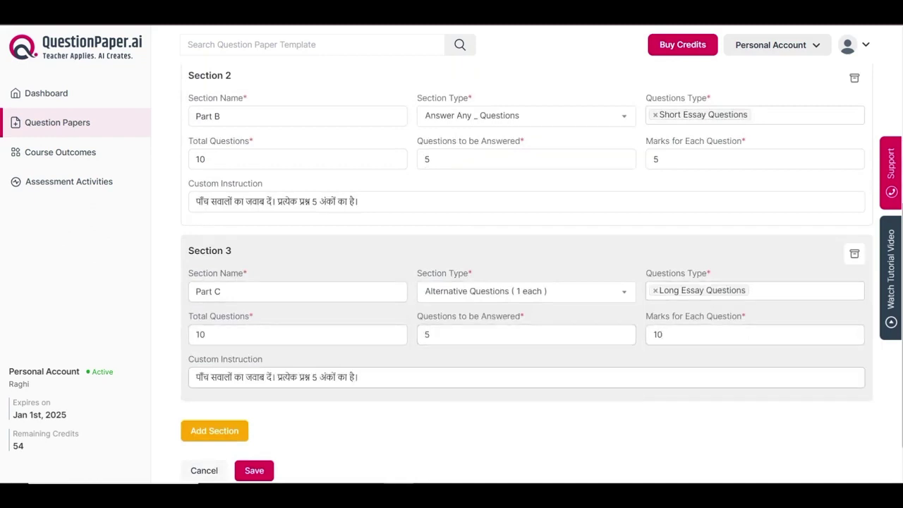
left_click(316, 377)
key("BackSpace")
type("10")
scroll(526, 268, "down", 1)
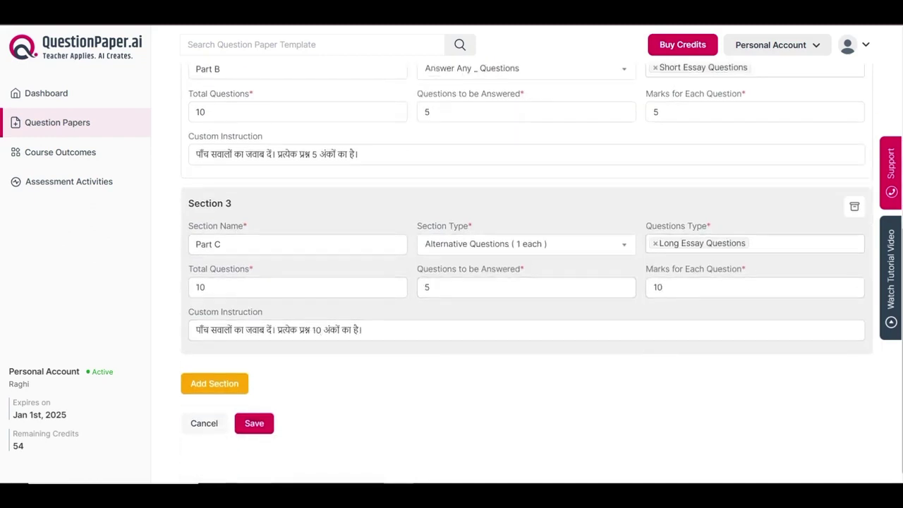
left_click(254, 423)
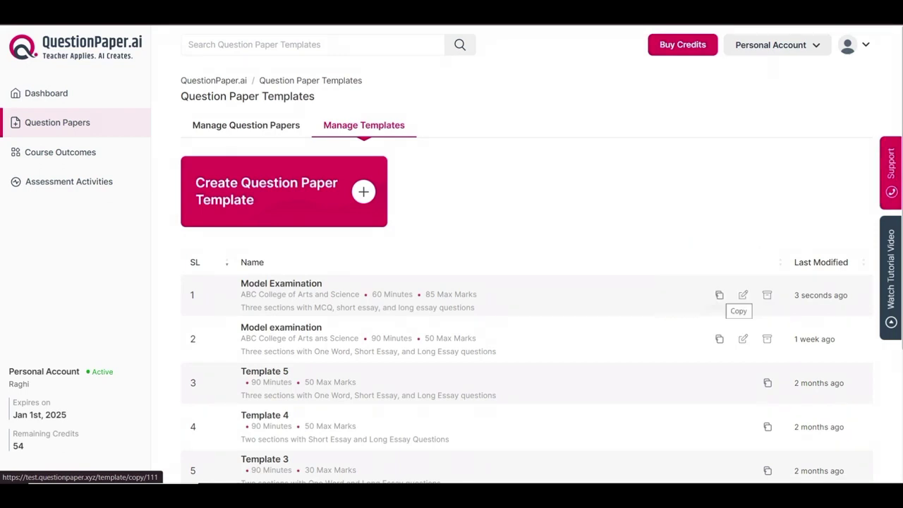
Open the newly saved "Model Examination" template for editing, review its sections and update it
left_click(741, 295)
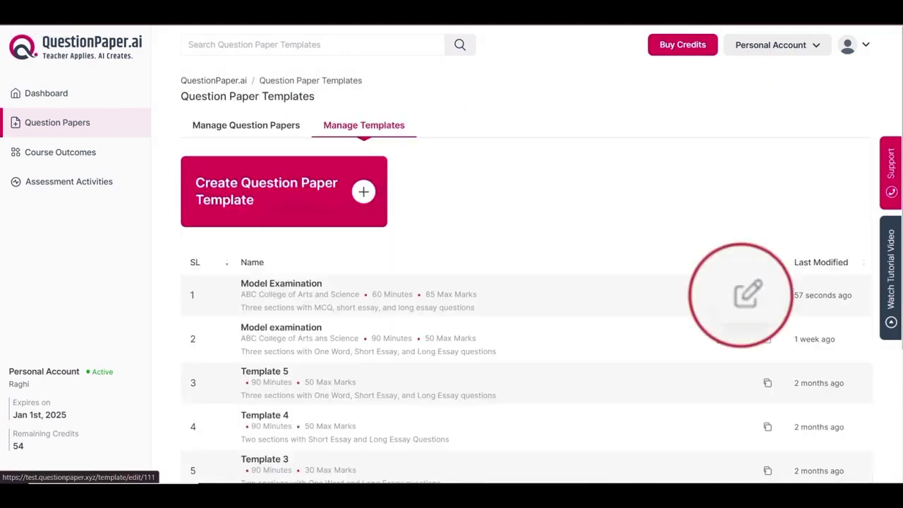
left_click(744, 295)
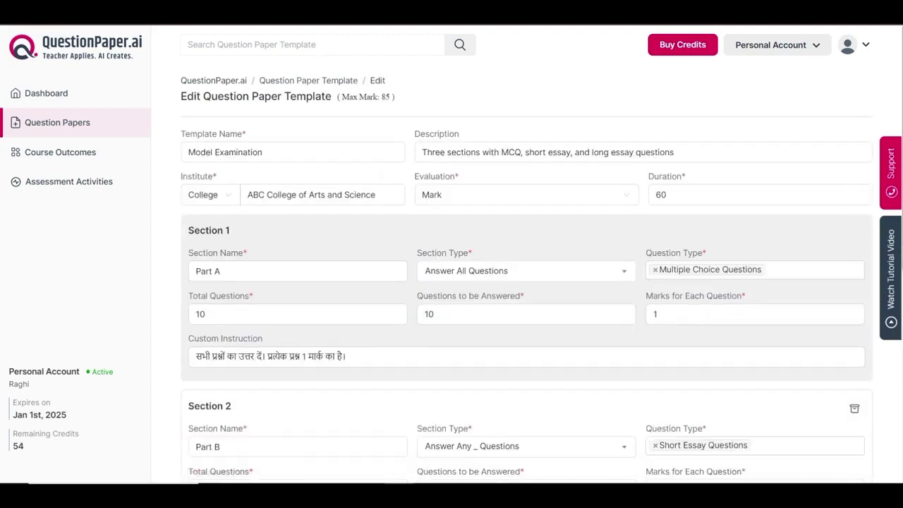
scroll(526, 274, "down", 5)
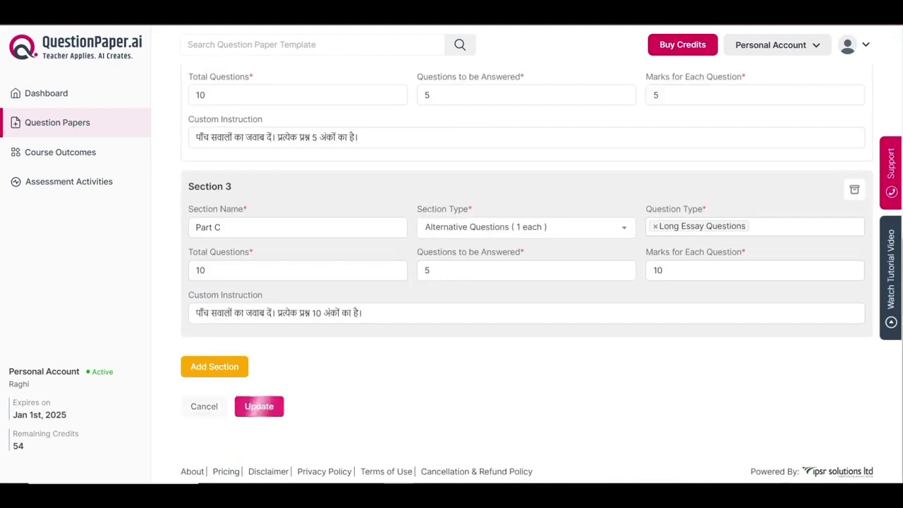
left_click(259, 407)
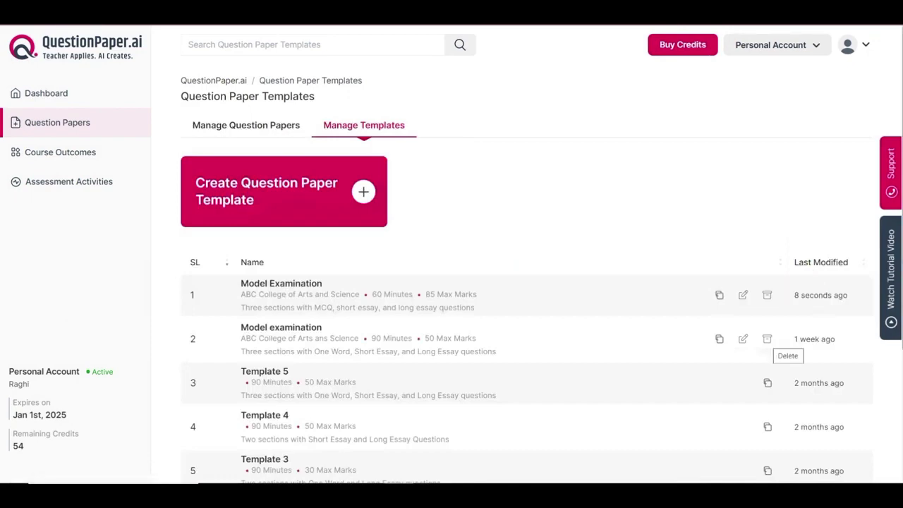
Delete the older 90-minute "Model examination" template and confirm the deletion
left_click(767, 339)
key("Return")
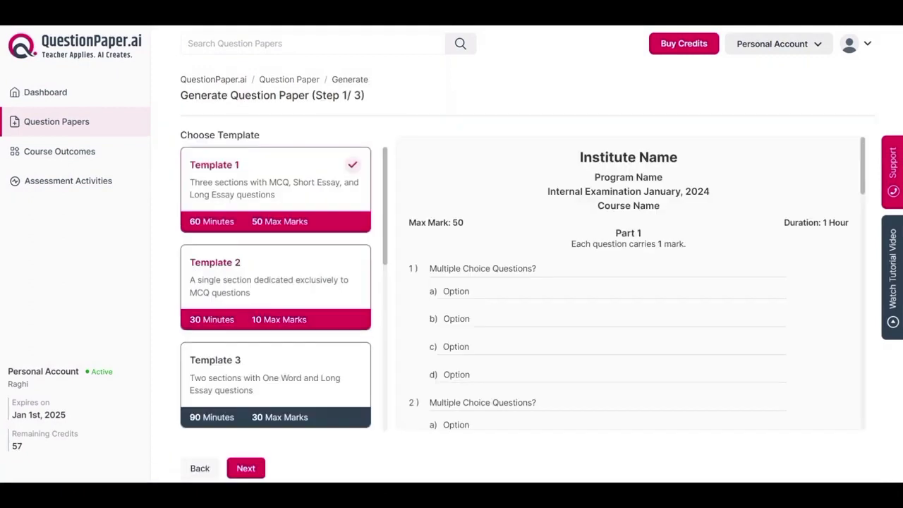
Choose Template 3 for a new question paper and enter the exam name "Model Exam"
left_click(275, 385)
left_click(245, 468)
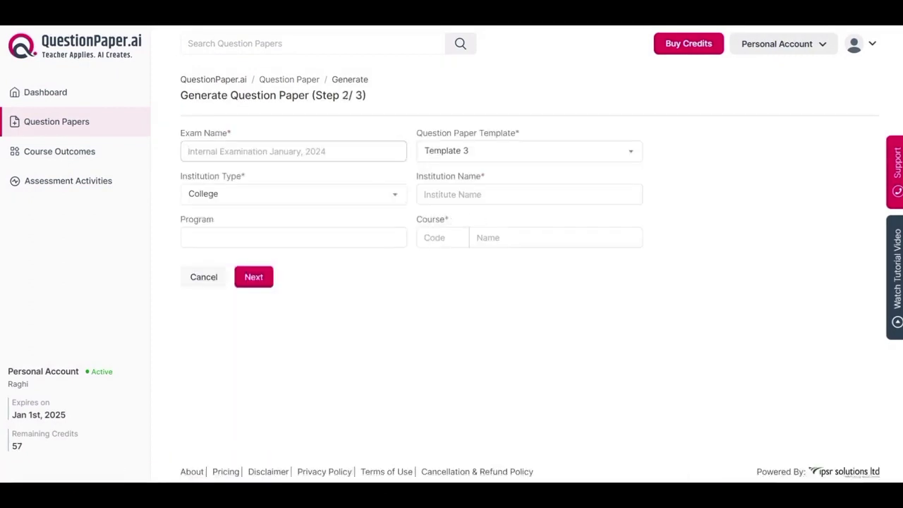
type("Model Exam")
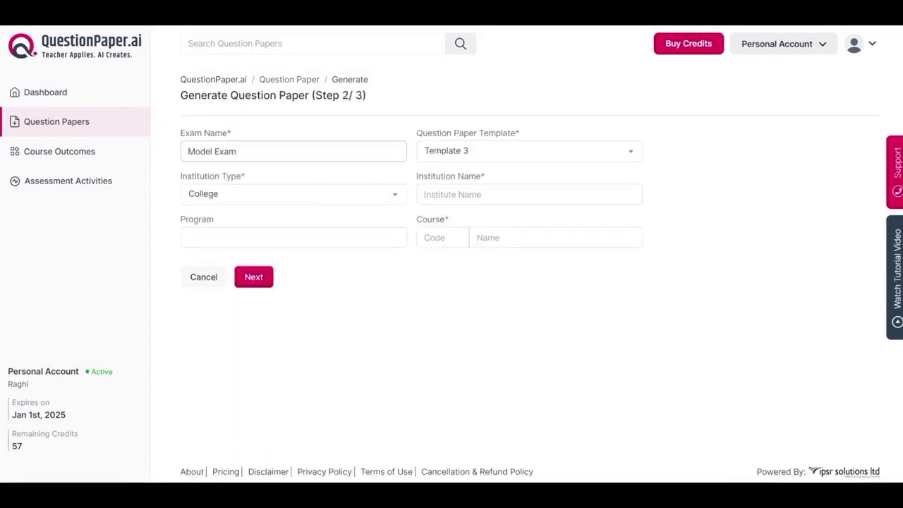
Enter the institution name "ABC College of Arts and Science"
left_click(529, 194)
type("ABC college of ")
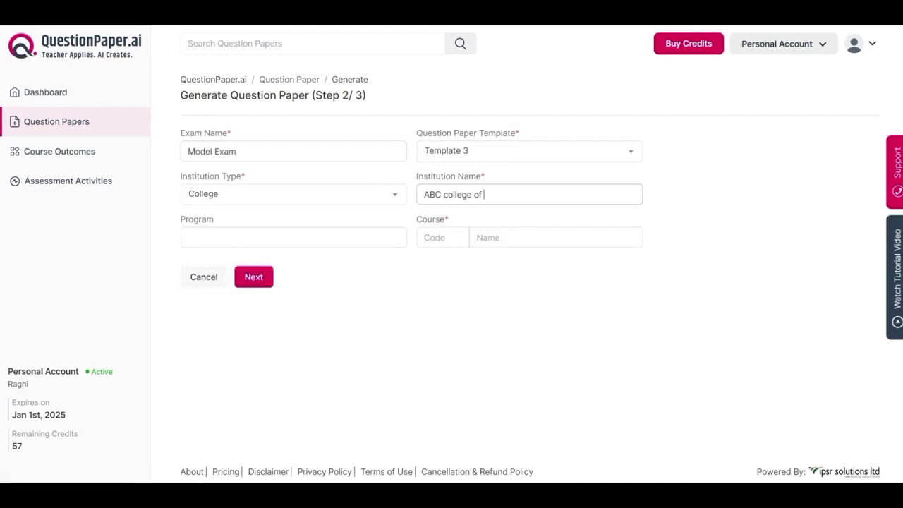
type("Arts and Science")
key("BackSpace")
type("C")
Set the program to BCA, the course code to UBC2107 and the course name to DISCRETE MATHEMATICS
key("Tab")
type("BCA")
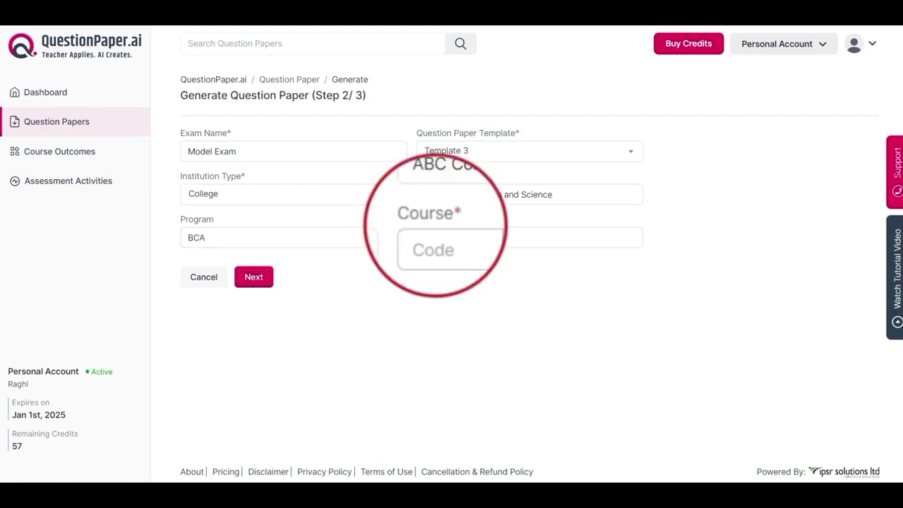
type("UBC2107")
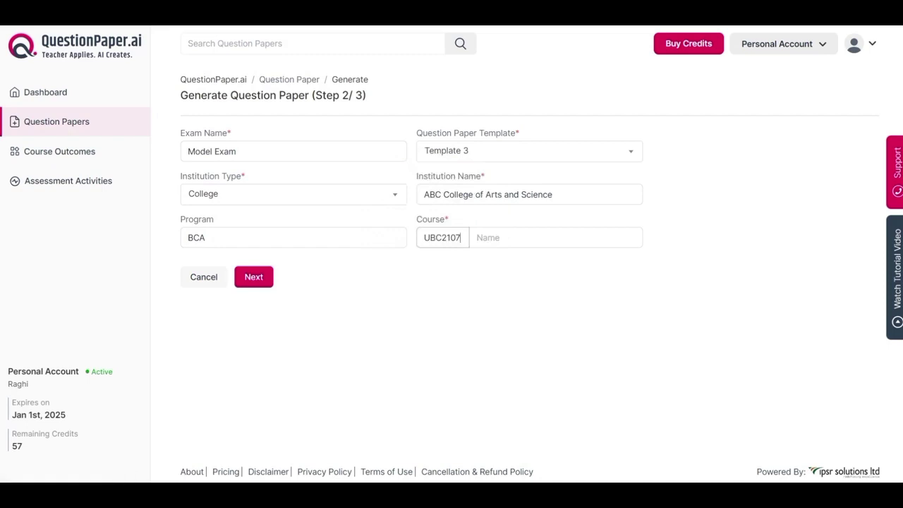
left_click(478, 238)
key("ctrl+v")
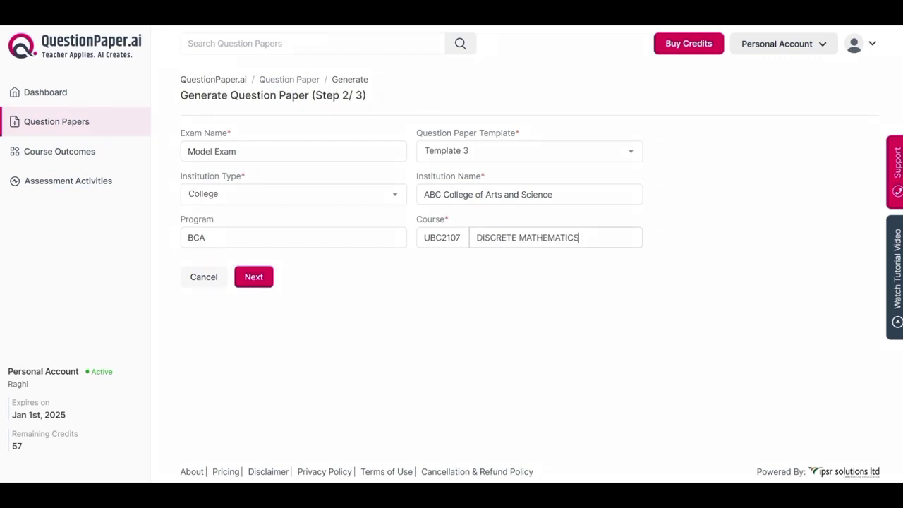
Generate the paper instantly from the graph theory syllabus, with Understanding and Applying knowledge levels and Medium difficulty
key("Return")
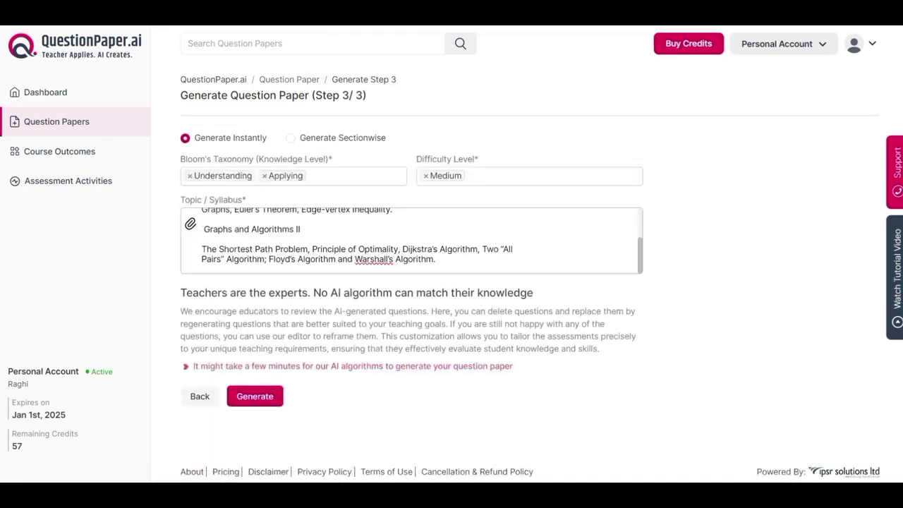
key("Return")
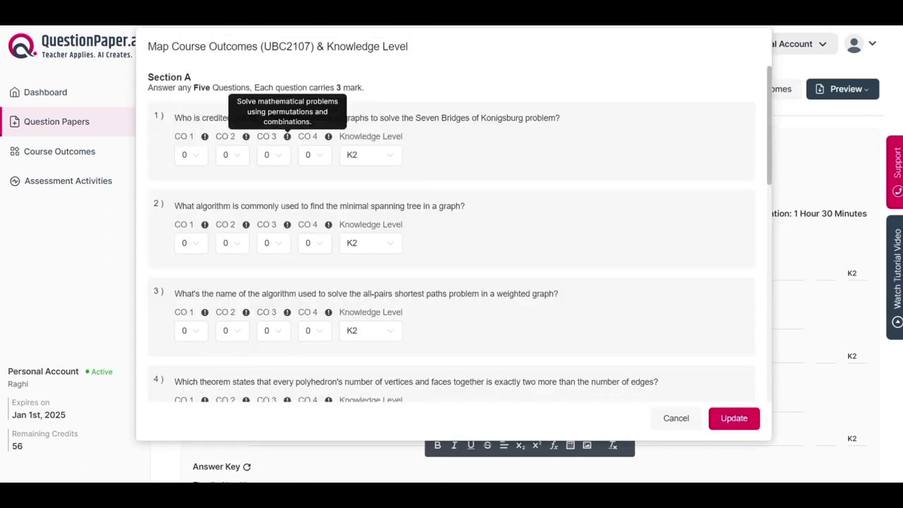
In the course outcome mapping, set CO 1 to 1 for question 1 and CO 2 to 2 for question 2
left_click(191, 155)
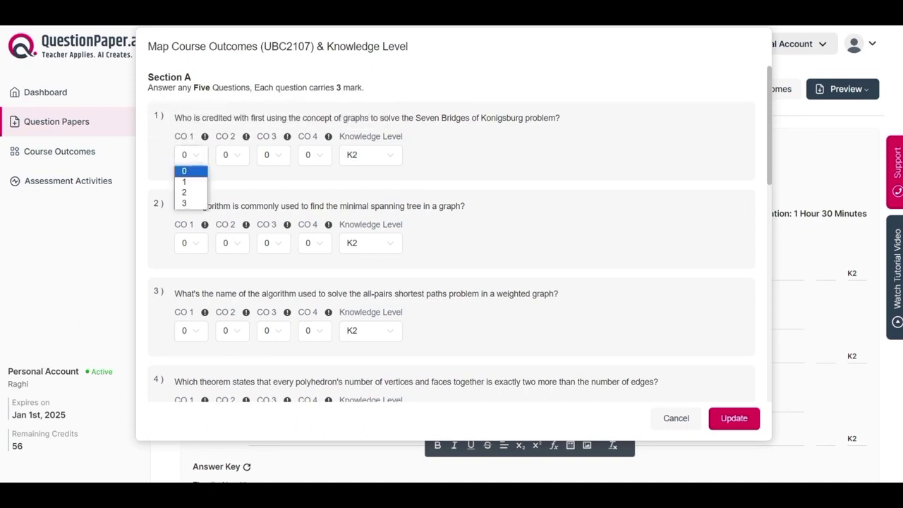
left_click(187, 180)
left_click(233, 243)
left_click(226, 281)
scroll(452, 233, "down", 4)
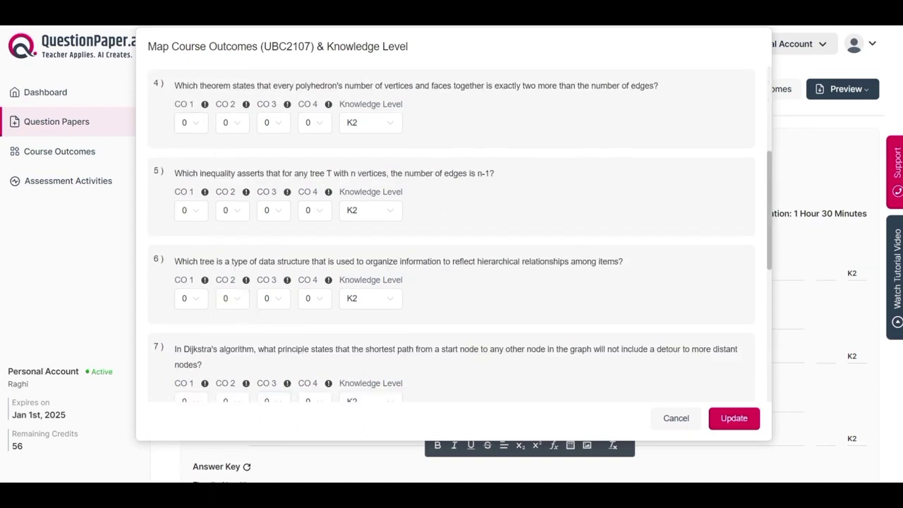
Set CO 1 to 1 for question 5 and CO 3 to 1 for question 6
left_click(190, 211)
left_click(187, 236)
left_click(273, 298)
left_click(268, 325)
scroll(451, 233, "down", 4)
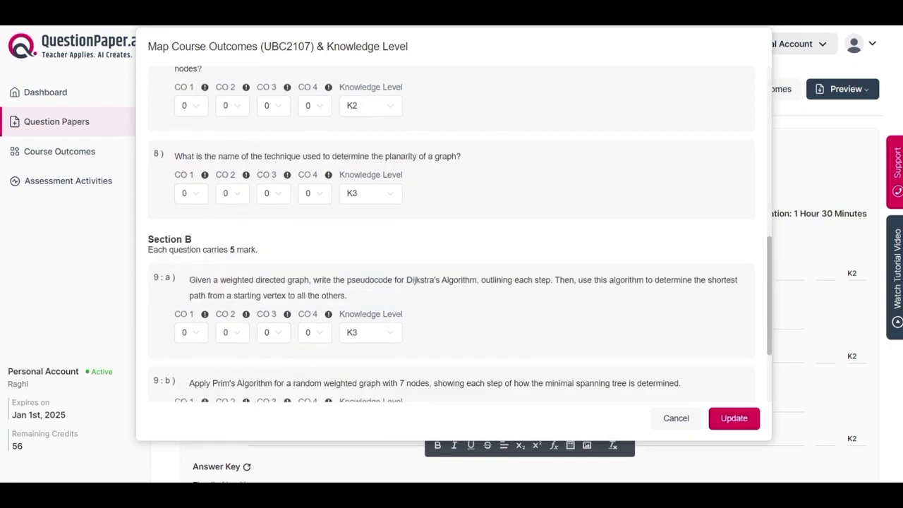
Set CO 1 to 1 for question 7 and CO 2 to 2 for question 8
left_click(190, 105)
left_click(187, 133)
left_click(232, 192)
left_click(226, 231)
scroll(451, 233, "down", 4)
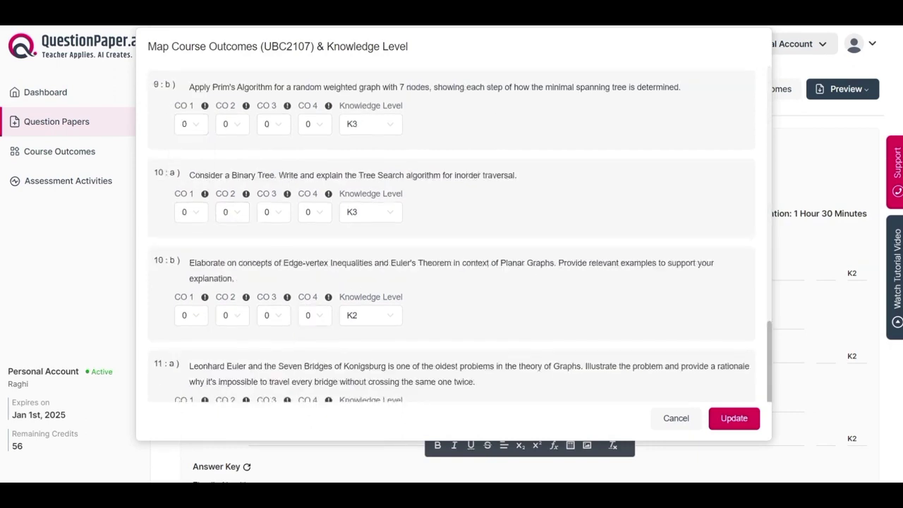
For Section B, set CO 2 to 1 for questions 9 b and 10 b, and CO 3 to 1 for question 10 a
left_click(232, 123)
left_click(226, 151)
left_click(273, 212)
left_click(268, 238)
left_click(232, 315)
left_click(226, 342)
Set CO 3 to 1 for question 11 a and CO 4 to 1 for question 11 b
scroll(452, 233, "down", 3)
left_click(273, 284)
left_click(268, 312)
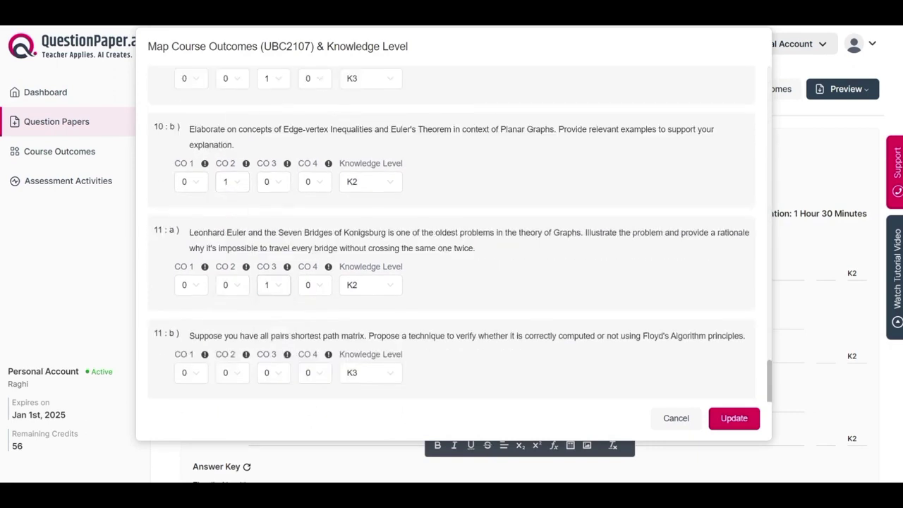
left_click(314, 372)
left_click(310, 399)
Change question 5's knowledge level to K4 and save the course outcome mapping
scroll(452, 233, "up", 10)
left_click(370, 76)
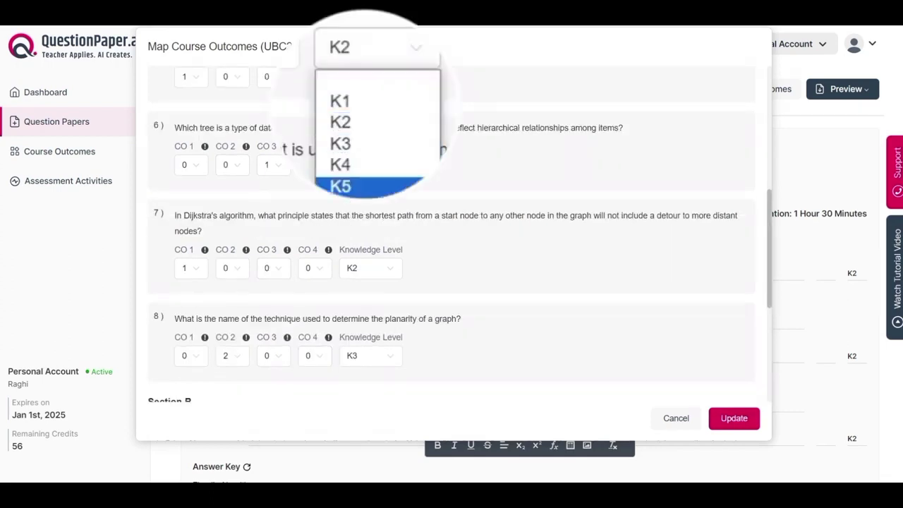
left_click(360, 135)
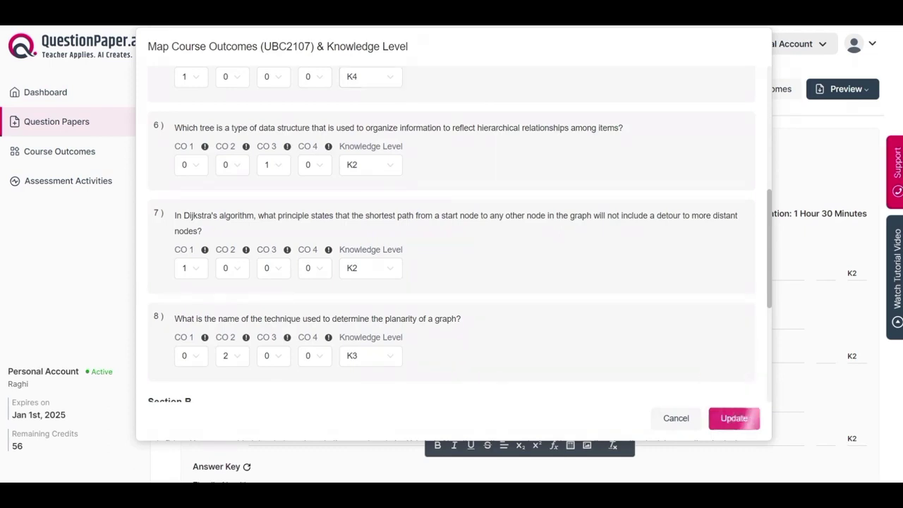
left_click(734, 418)
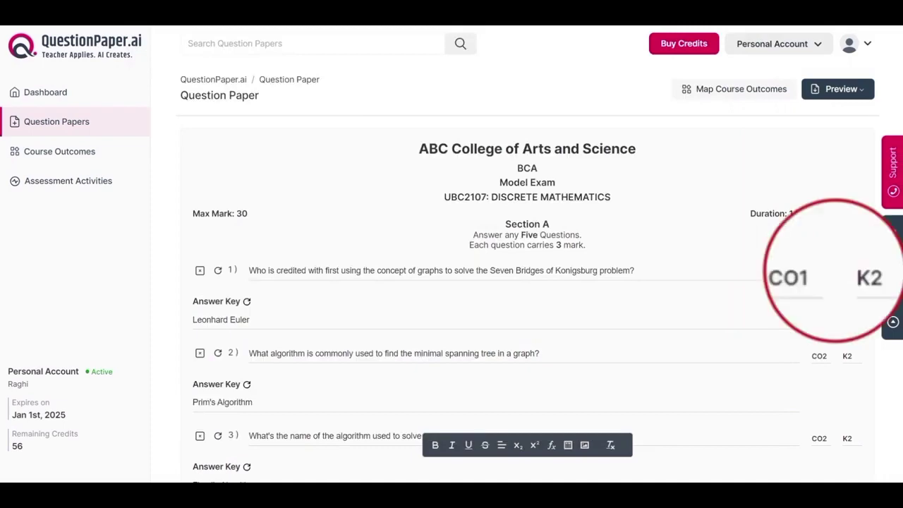
Look through the Discrete Mathematics paper to check the course outcome and knowledge level assigned to each question
scroll(527, 282, "down", 15)
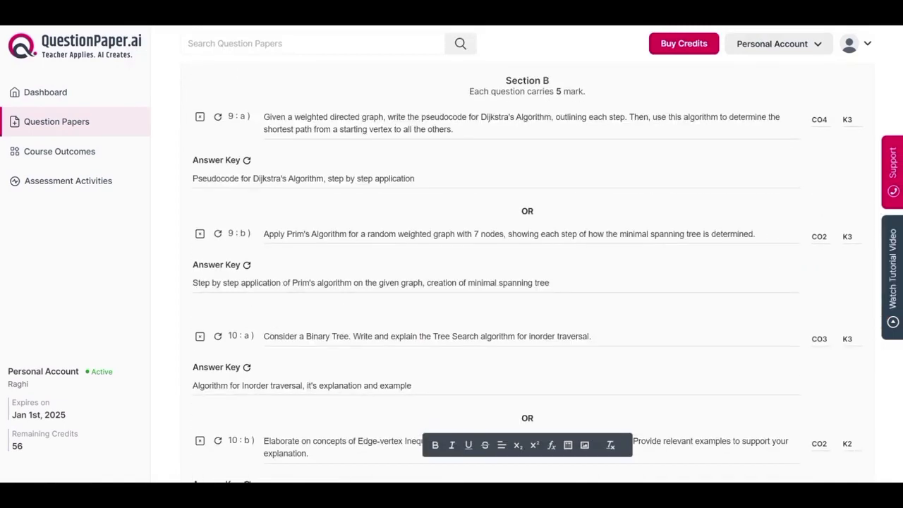
scroll(527, 282, "down", 6)
scroll(528, 282, "up", 15)
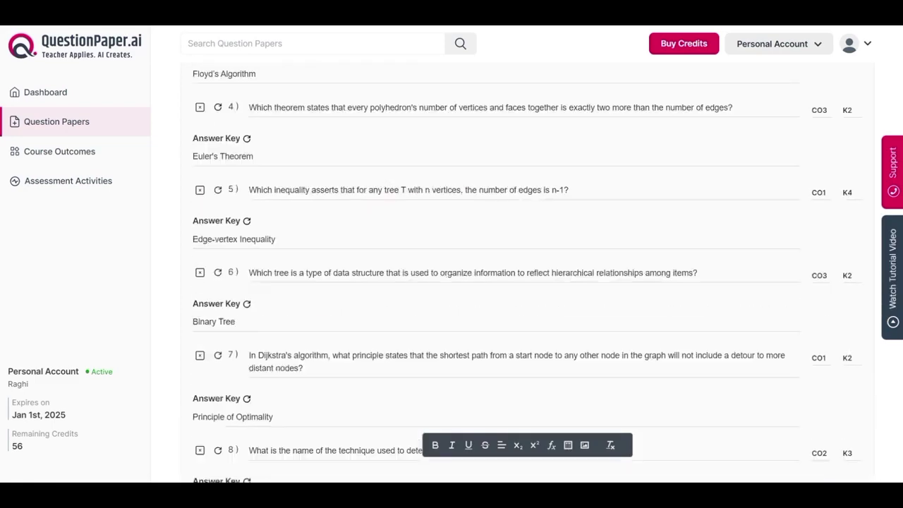
scroll(527, 282, "up", 8)
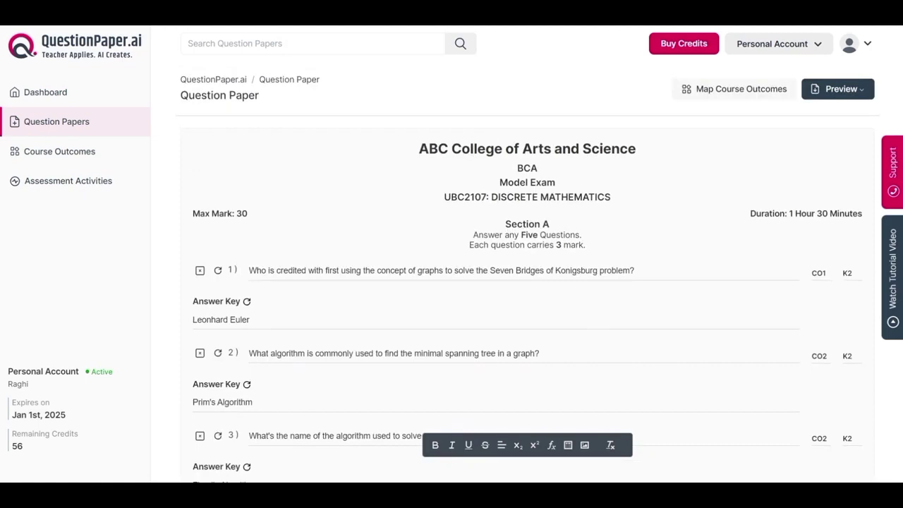
Open the Internal 1 paper for Digital Electronics and Microprocessor from the question paper list and look through its questions
key("alt+Left")
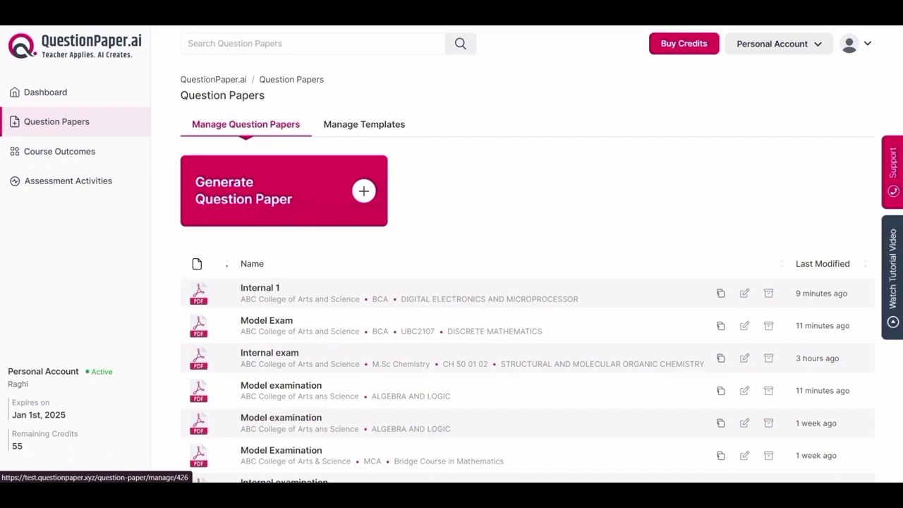
left_click(260, 288)
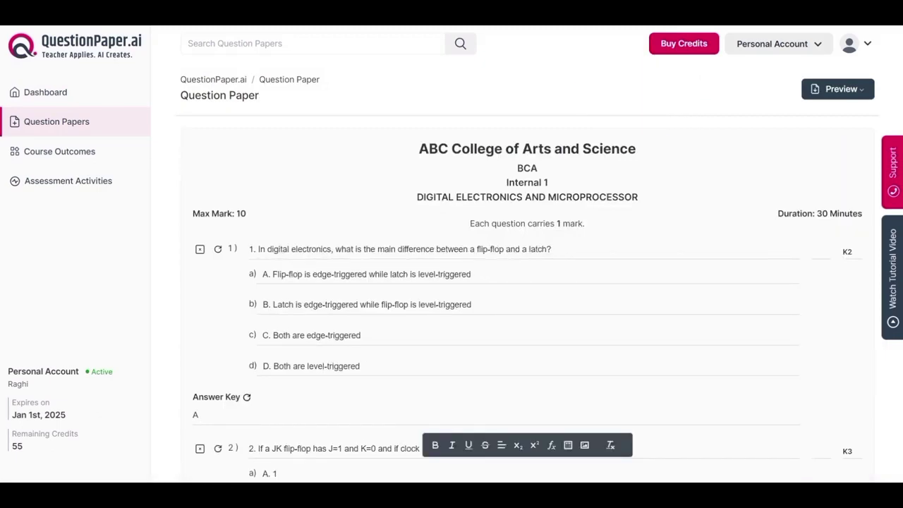
scroll(527, 317, "down", 10)
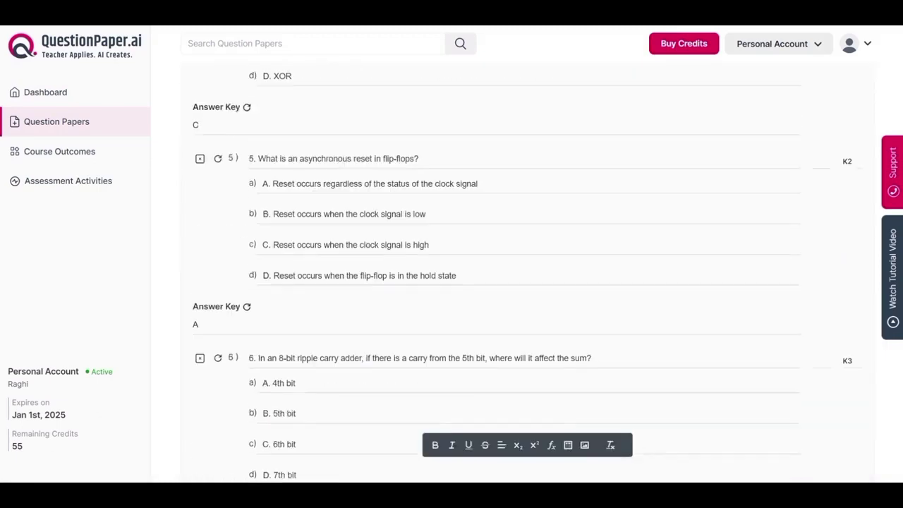
scroll(527, 317, "up", 10)
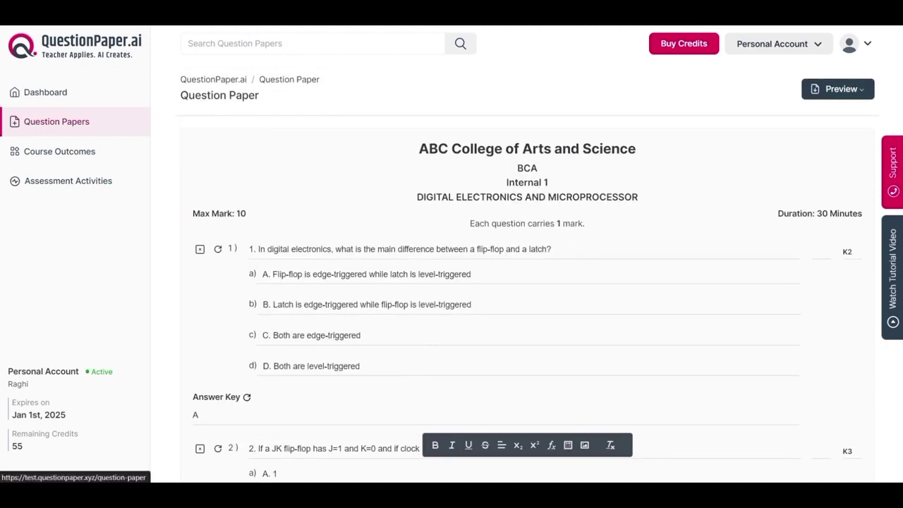
Edit the Internal 1 paper's details to set the course code to UBC2114, and look through the updated paper
left_click(57, 121)
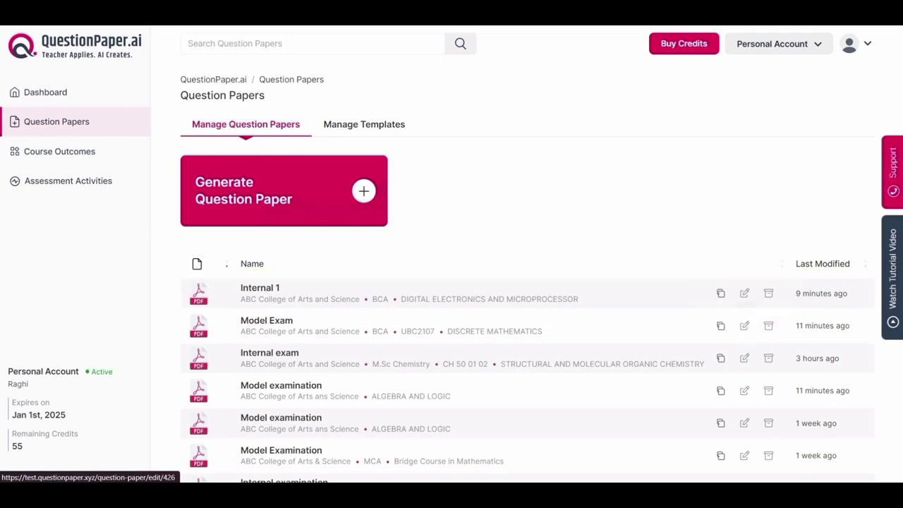
left_click(744, 293)
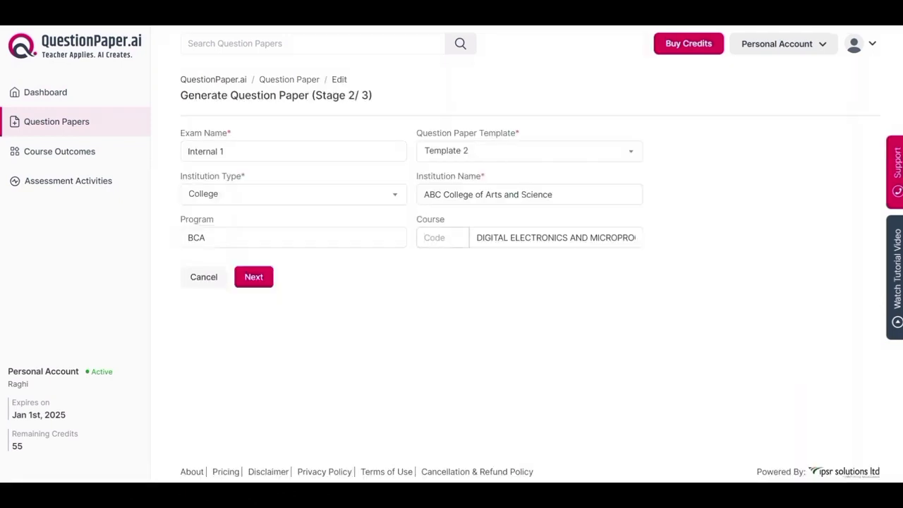
left_click(443, 237)
type("UBC2114:")
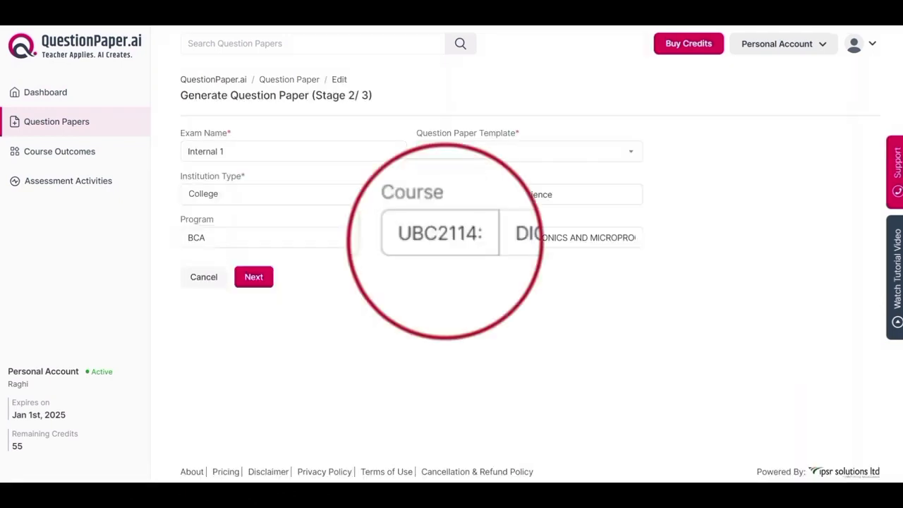
key("BackSpace")
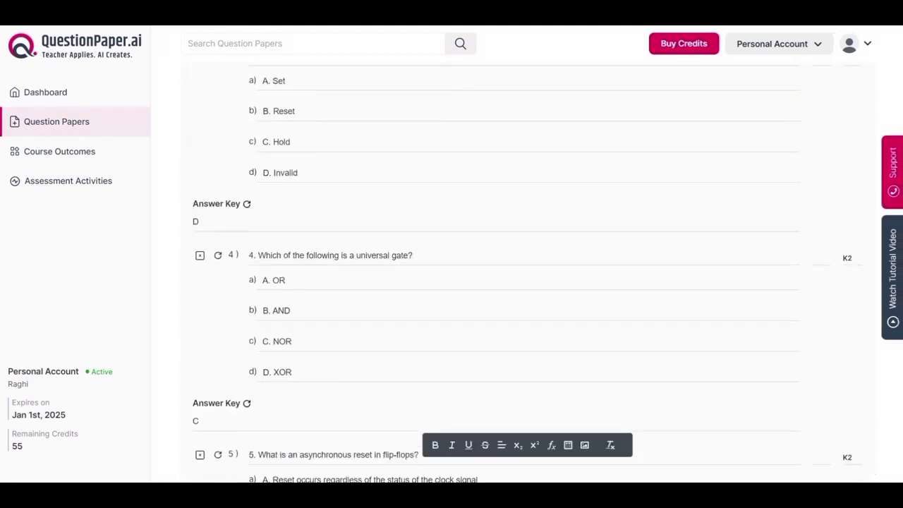
scroll(494, 283, "down", 5)
scroll(494, 282, "up", 10)
scroll(494, 282, "up", 4)
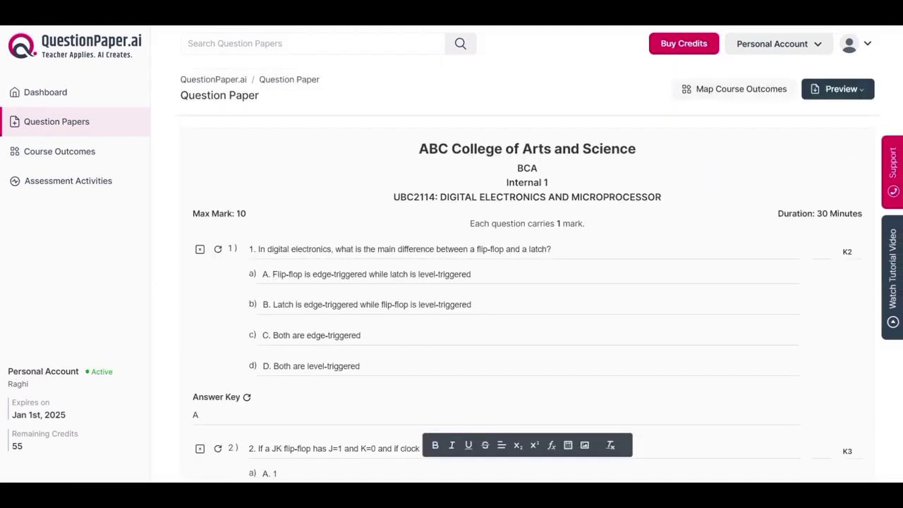